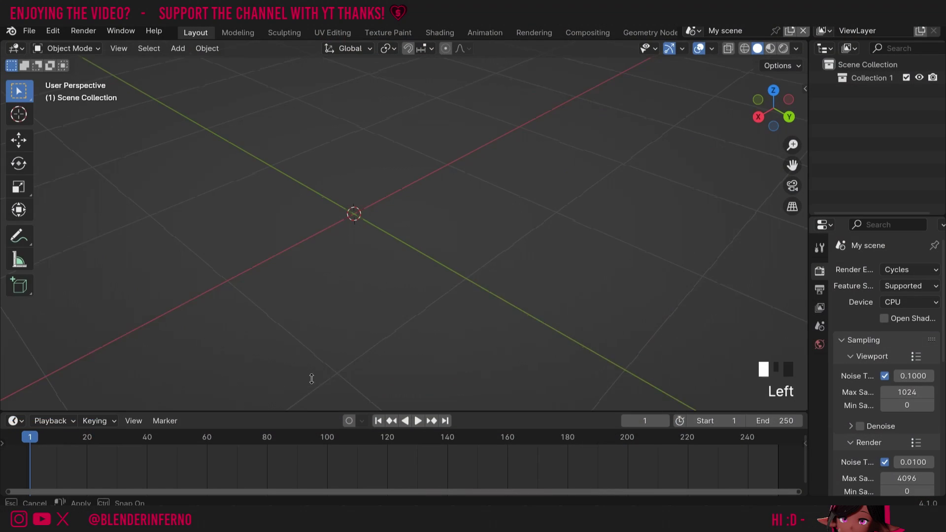
# - Enlarge the timeline area below the 3D viewport and switch it to the Shader Editor
pyautogui.moveTo(310, 406); pyautogui.dragTo(141, 295)
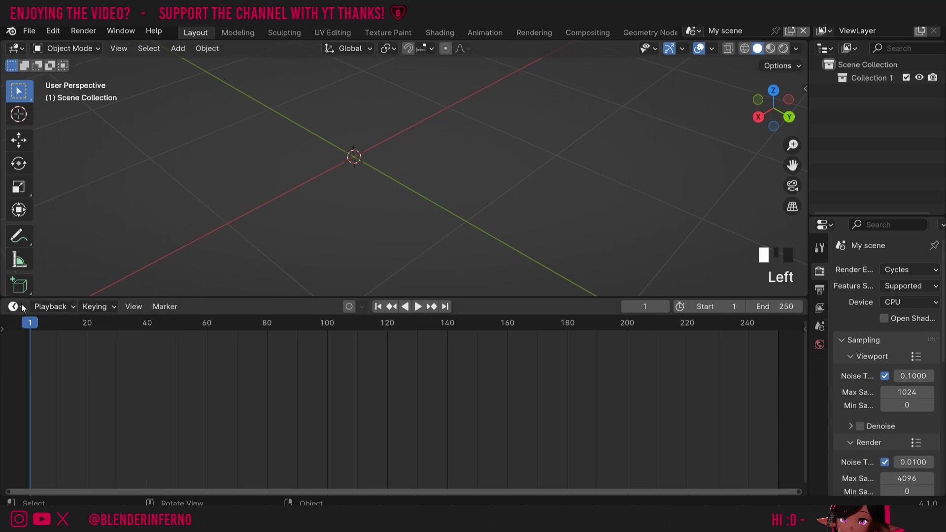
pyautogui.click(15, 307)
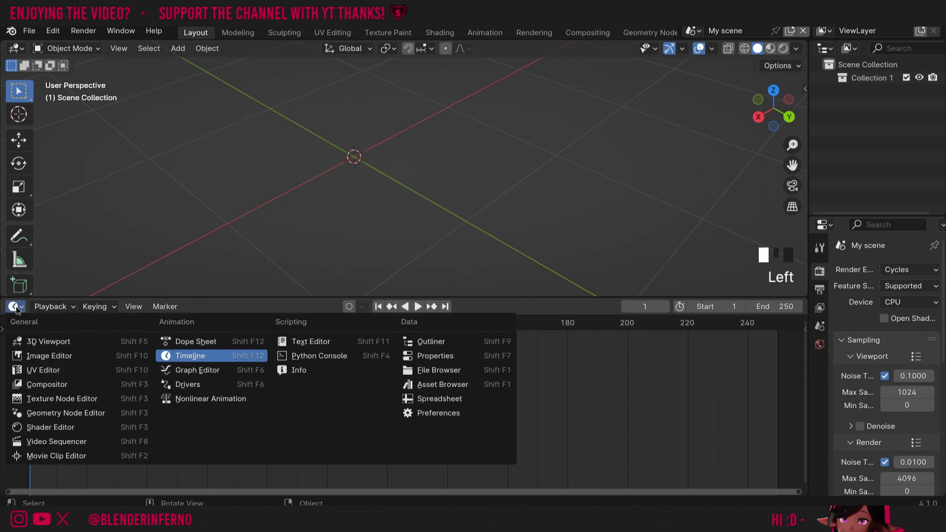
pyautogui.click(73, 429)
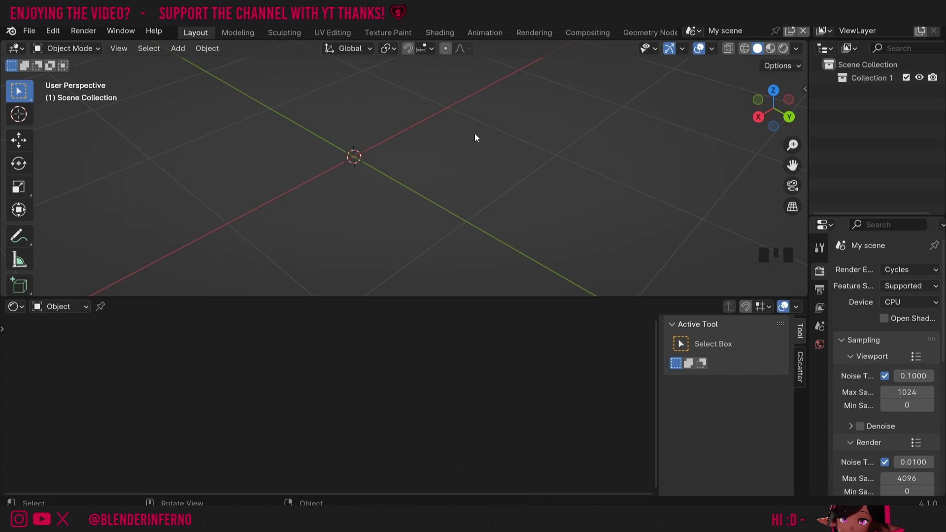
# - Add a UV sphere with 64 segments and 32 rings, and shade it smooth
pyautogui.hotkey('shift', 'a')
pyautogui.moveTo(479, 134)
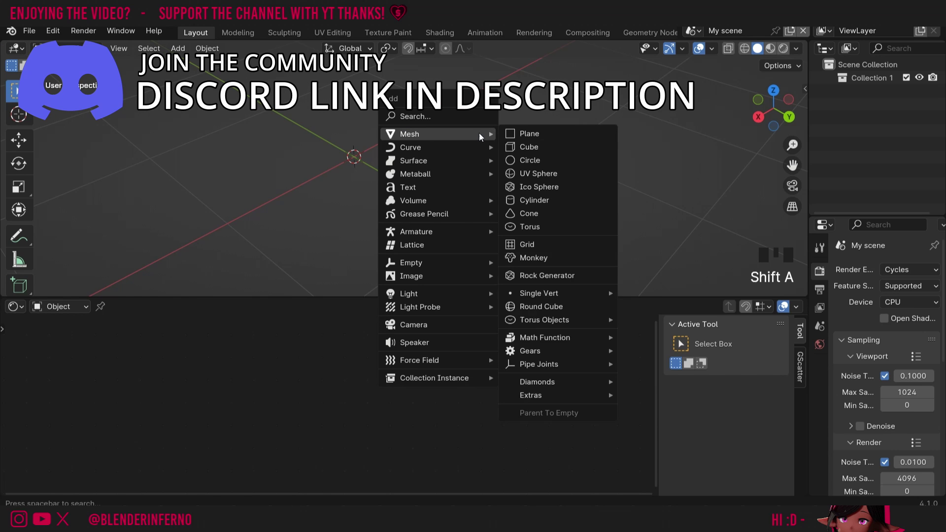
pyautogui.click(537, 172)
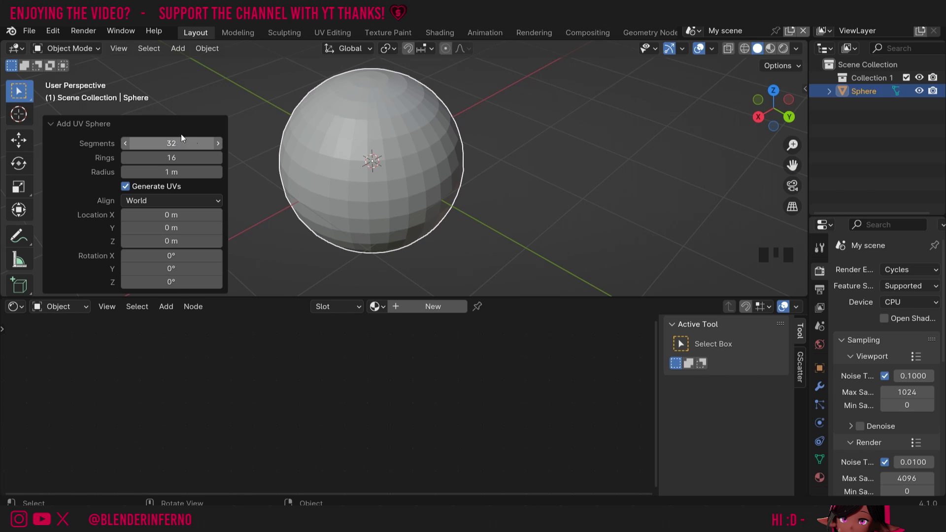
pyautogui.click(180, 143)
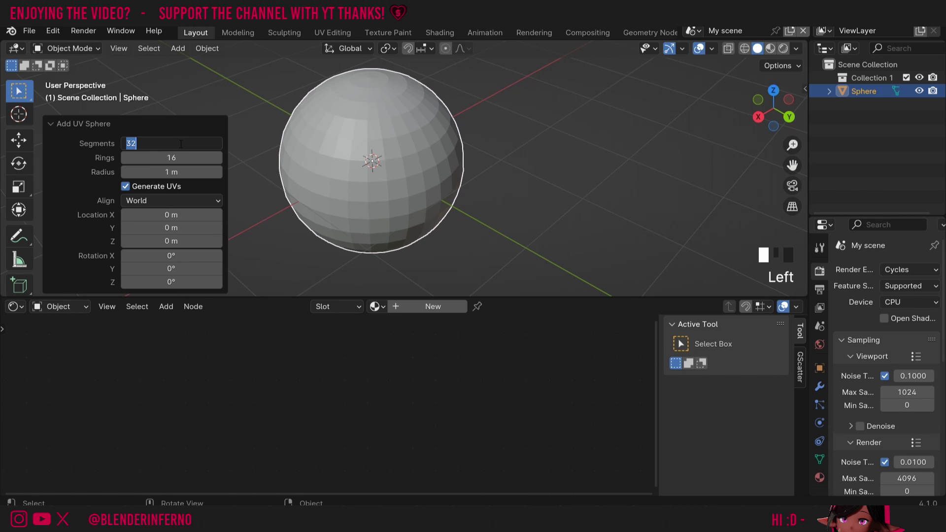
pyautogui.write('64')
pyautogui.click(180, 158)
pyautogui.moveTo(180, 158); pyautogui.dragTo(217, 158)
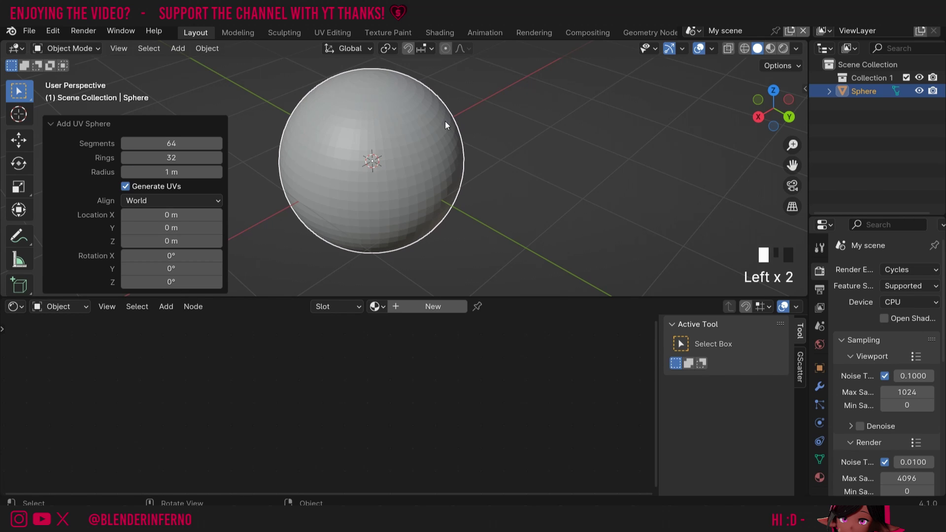
pyautogui.rightClick(445, 121)
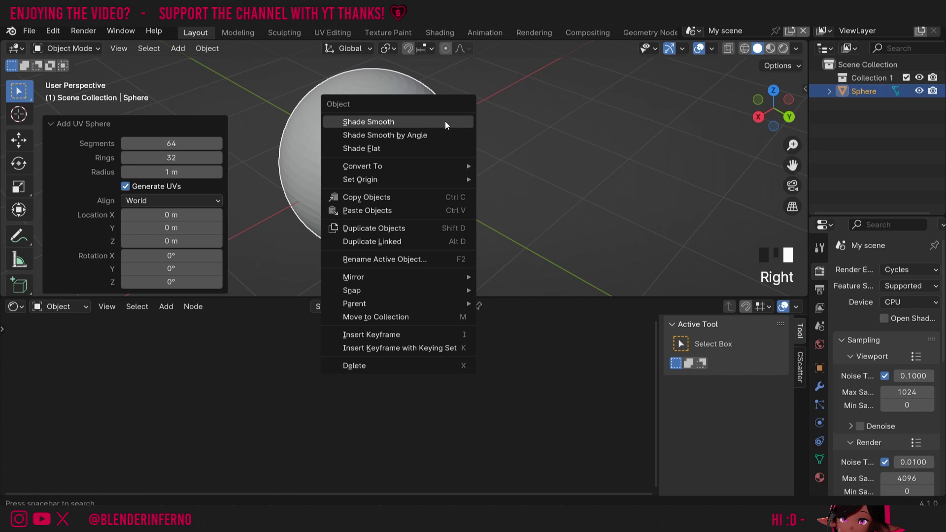
pyautogui.click(445, 121)
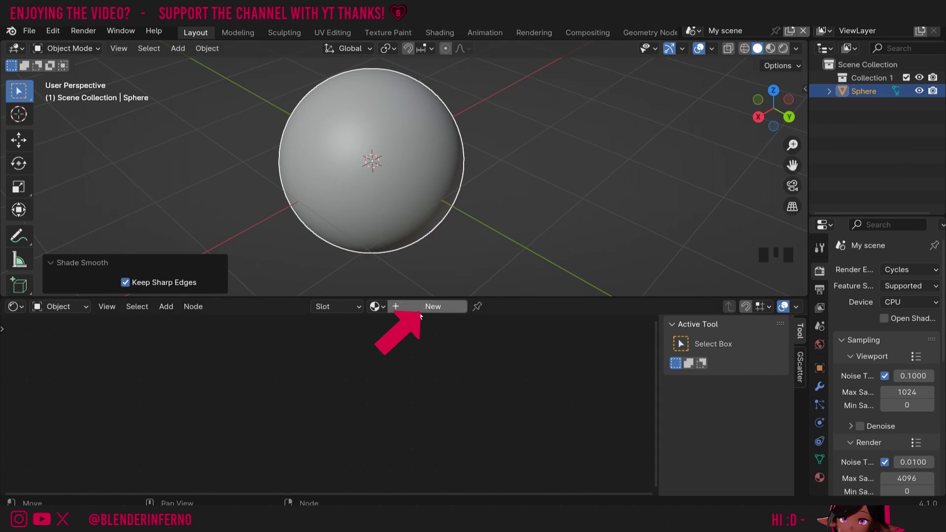
# - Create a new material on the sphere and name it Old Wood
pyautogui.click(820, 478)
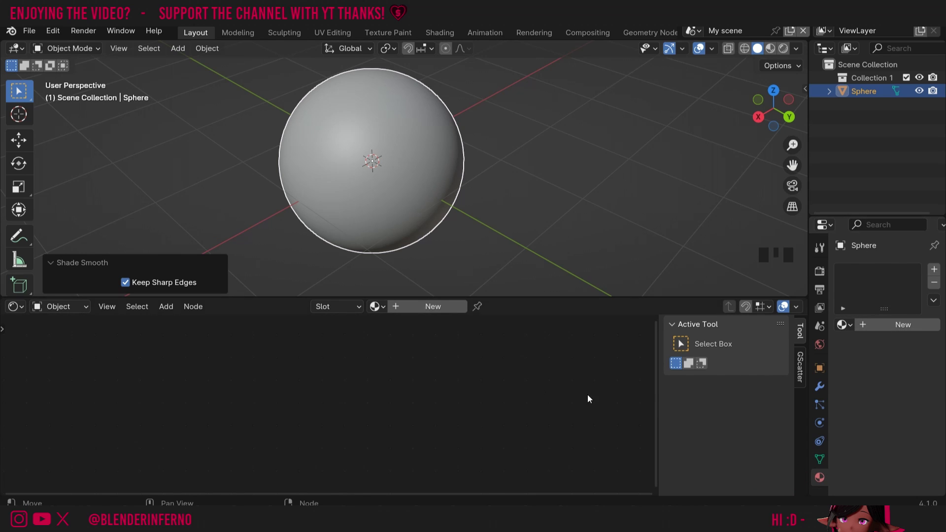
pyautogui.click(421, 308)
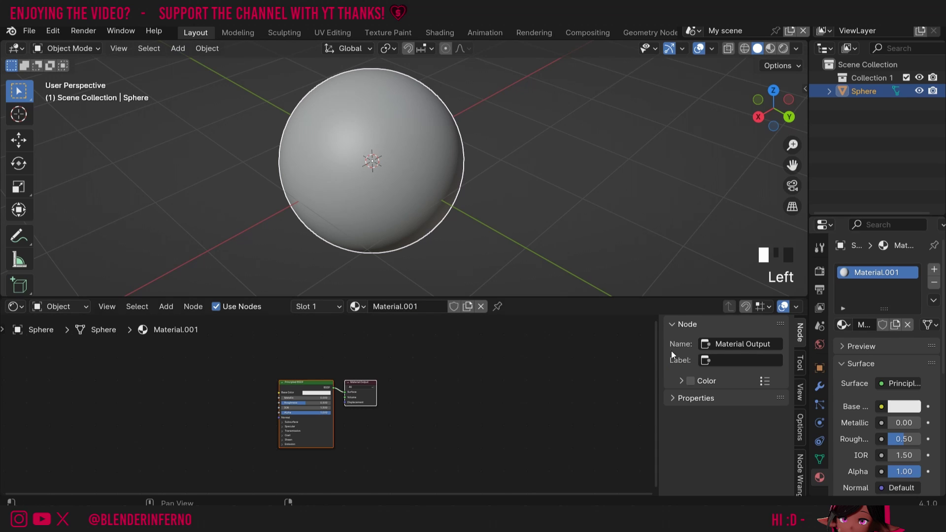
pyautogui.doubleClick(400, 307)
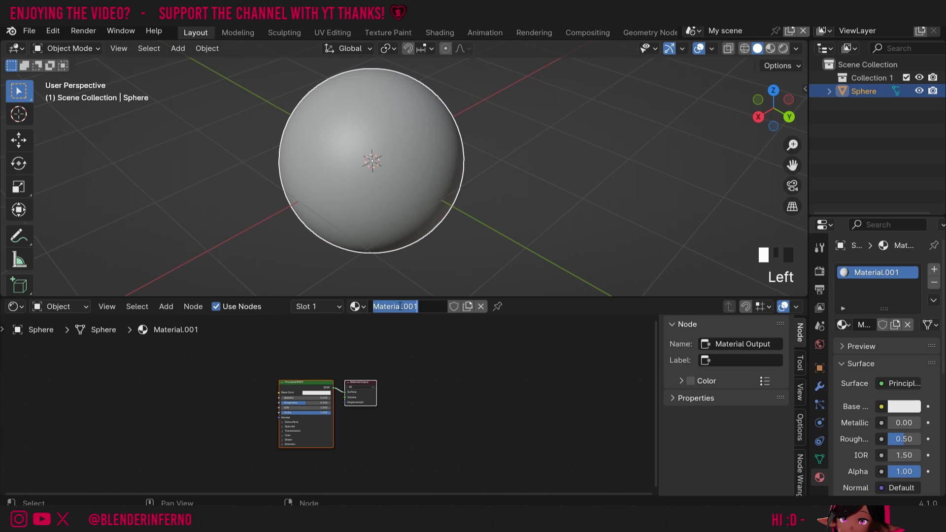
pyautogui.write('Old Wood')
pyautogui.press('Return')
# - Set the Principled BSDF's base color to pink and show the sphere in Material Preview shading, deselected
pyautogui.scroll(2, 179, 412)
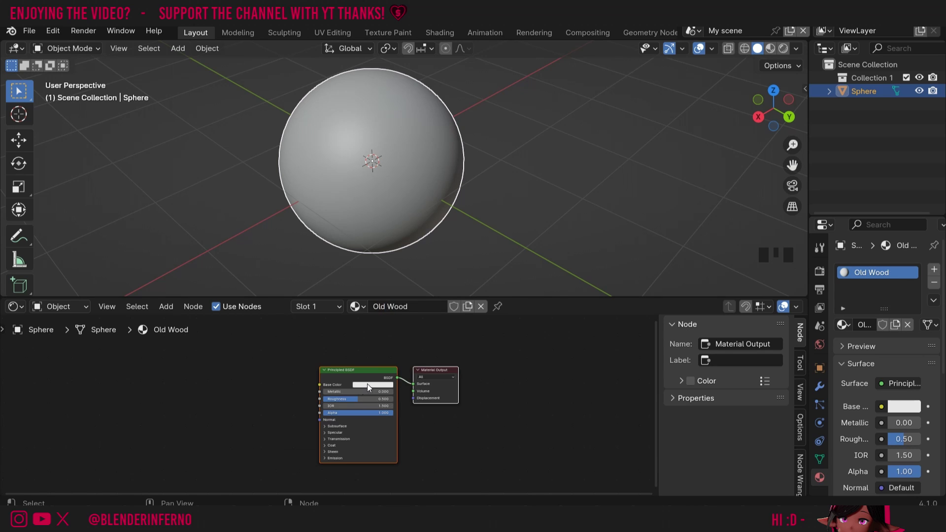
pyautogui.click(366, 385)
pyautogui.click(391, 319)
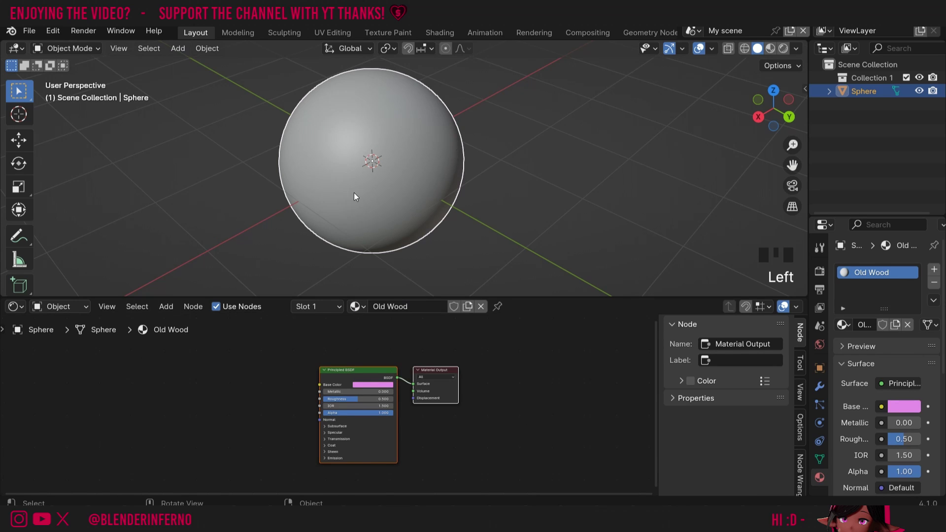
pyautogui.click(770, 48)
pyautogui.click(567, 89)
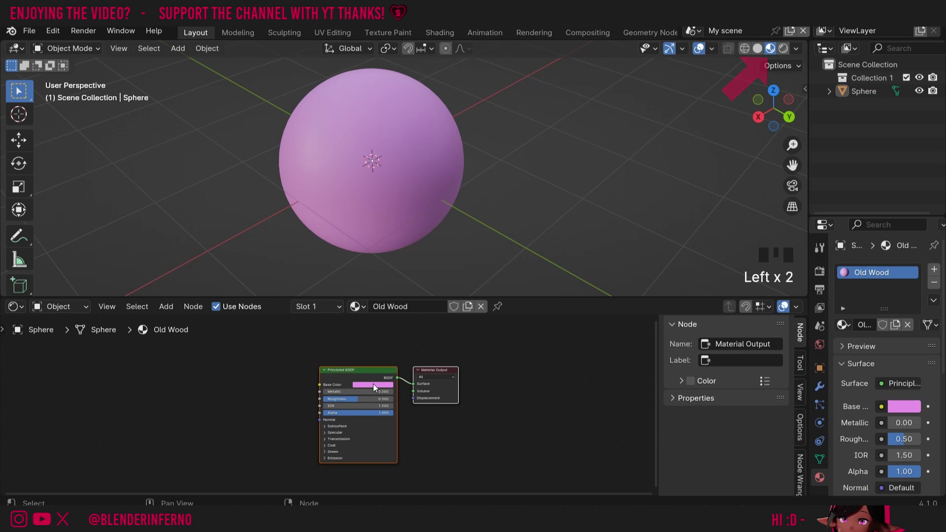
# - Make room ahead of the Principled BSDF and add a Noise Texture node there
pyautogui.moveTo(371, 384); pyautogui.dragTo(475, 382)
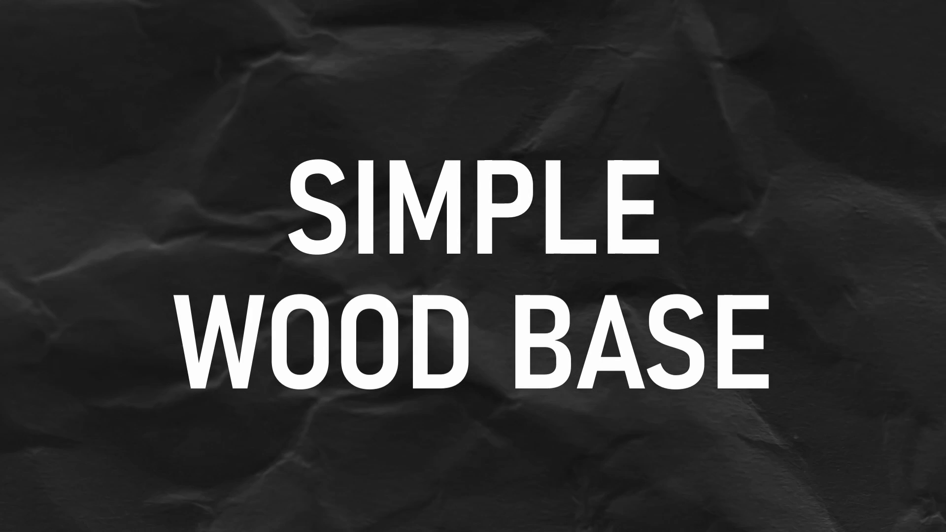
pyautogui.hotkey('shift', 'a')
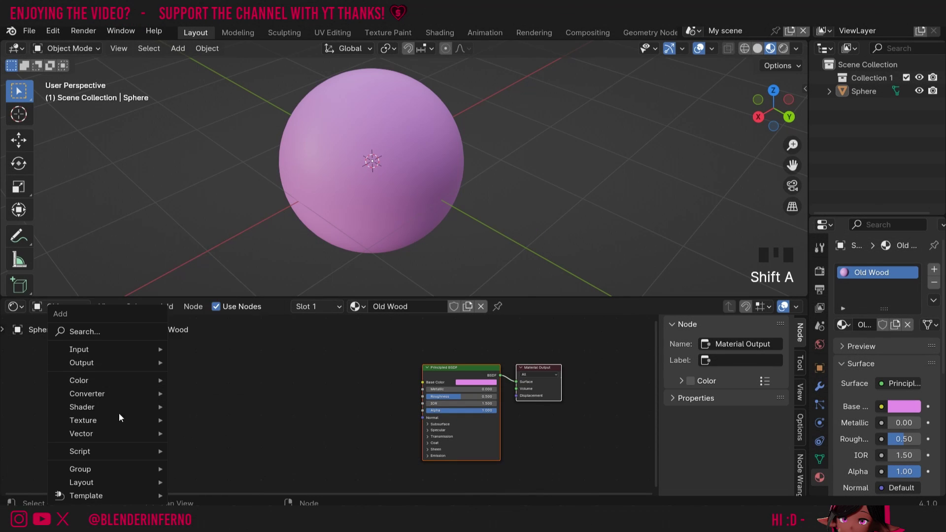
pyautogui.moveTo(112, 420)
pyautogui.click(213, 353)
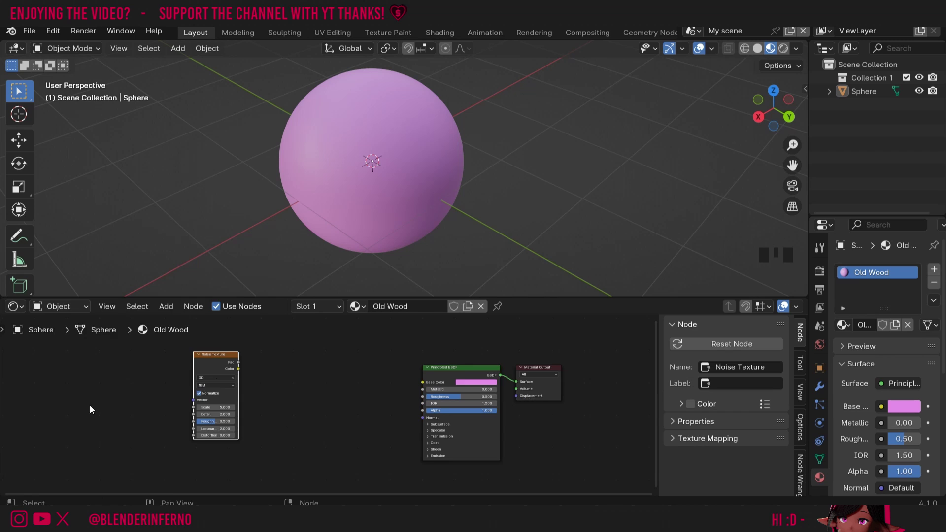
# - Add a Texture Coordinate node and wire its Object output into the Noise Texture's Vector, with the noise Fac feeding the Material Output's Surface
pyautogui.hotkey('shift', 'a')
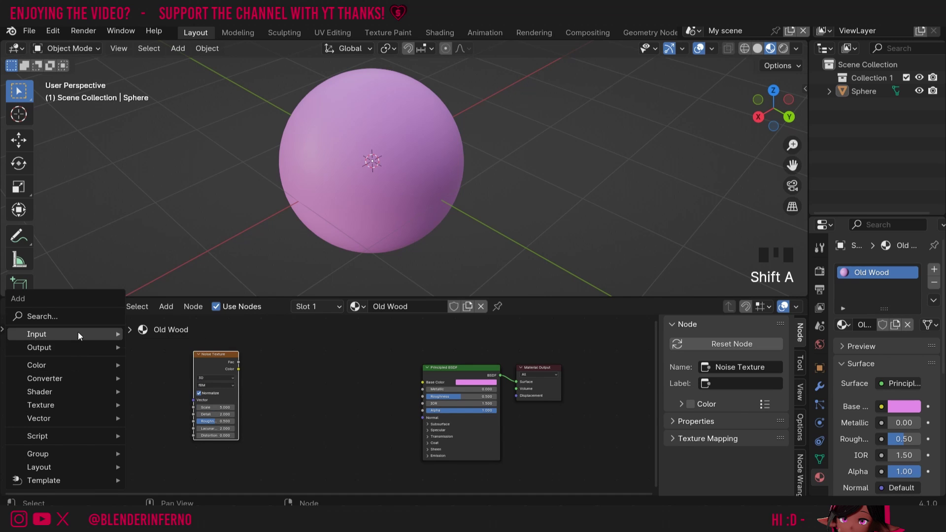
pyautogui.moveTo(78, 332)
pyautogui.click(194, 280)
pyautogui.click(74, 358)
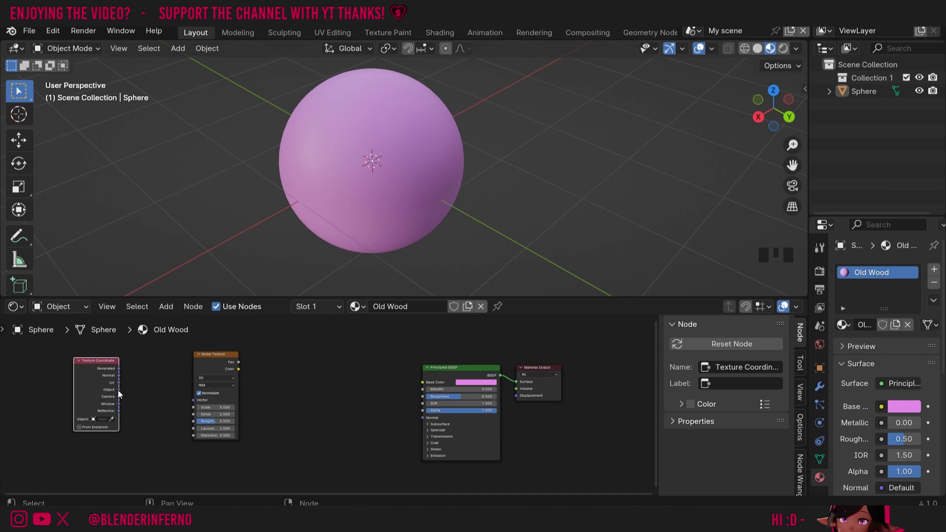
pyautogui.moveTo(120, 393); pyautogui.dragTo(194, 401)
pyautogui.moveTo(239, 362); pyautogui.dragTo(523, 386)
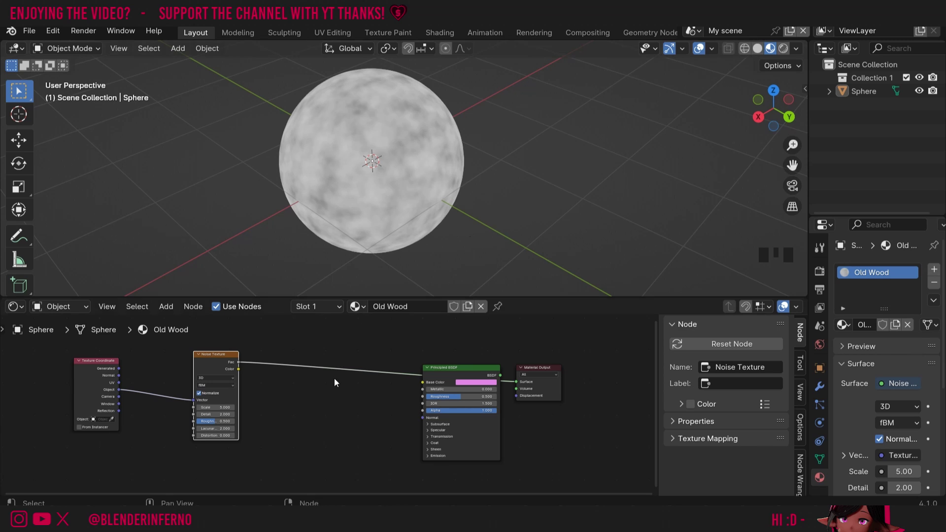
# - Try the Noise Texture in 2D on the sphere, and return it to 3D
pyautogui.click(223, 378)
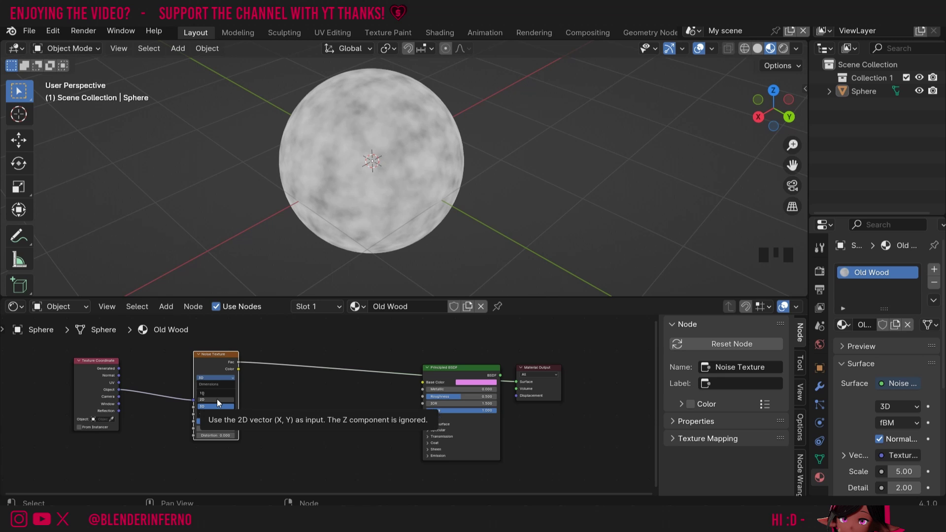
pyautogui.click(217, 400)
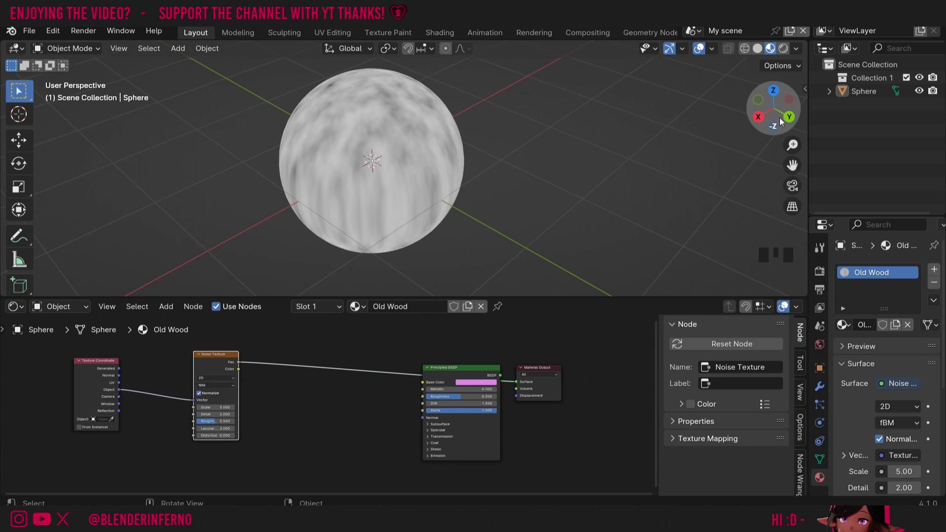
pyautogui.moveTo(779, 117); pyautogui.dragTo(769, 114)
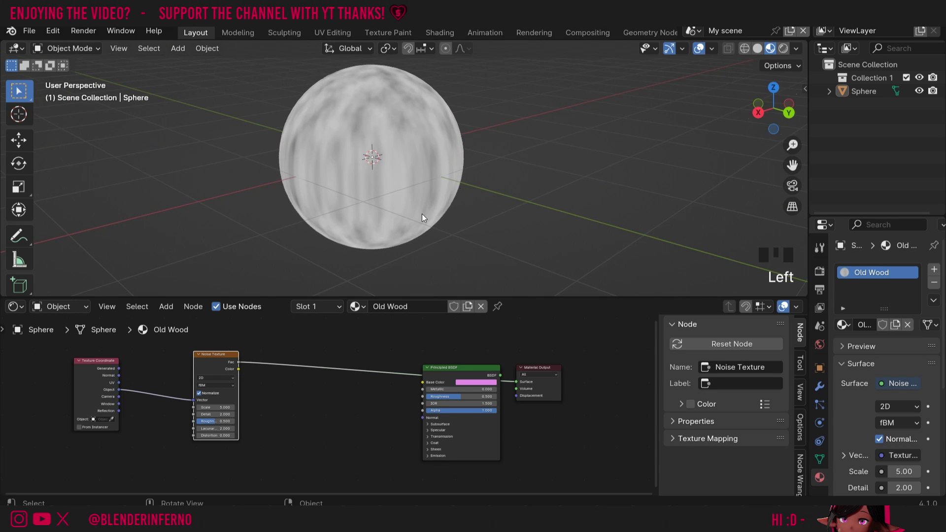
pyautogui.click(219, 378)
pyautogui.click(204, 407)
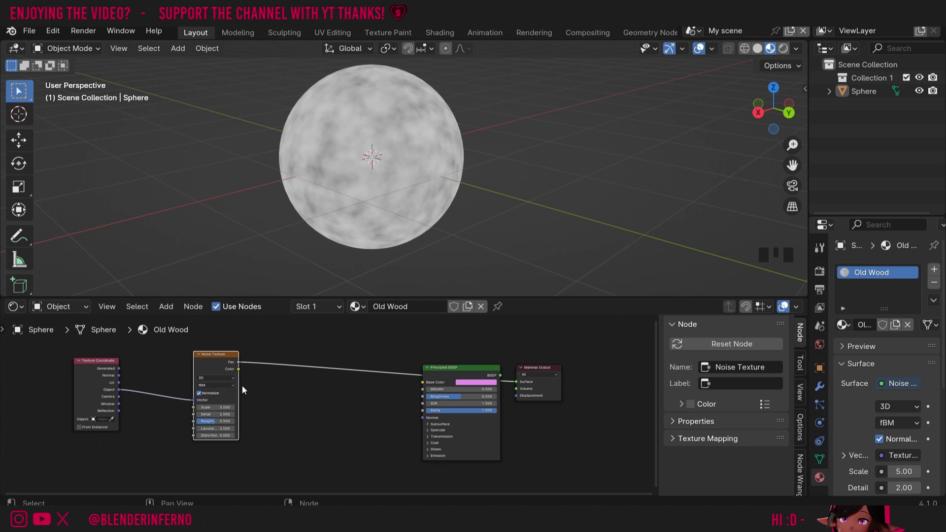
# - Set the Noise Texture's scale to 1.9
pyautogui.click(220, 407)
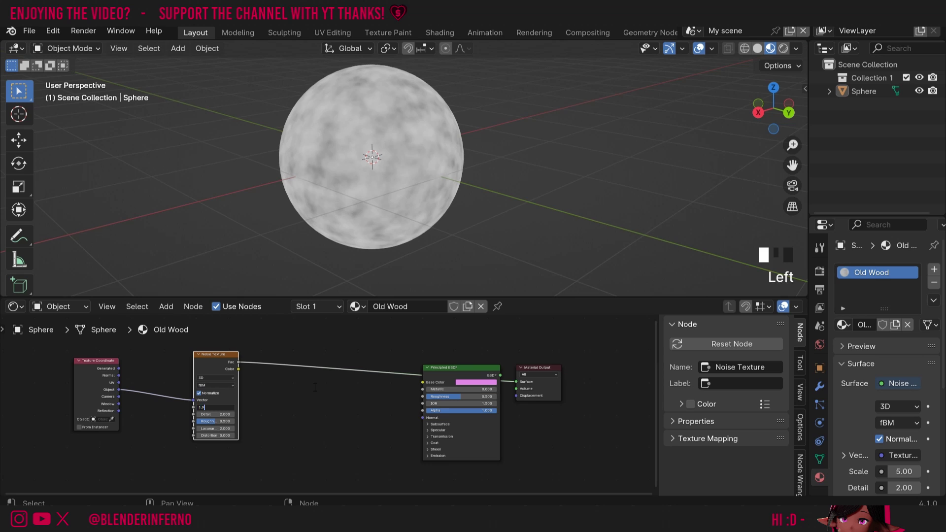
pyautogui.write('1.9')
pyautogui.press('Return')
# - Insert a Mapping node into the link between the Texture Coordinate and Noise Texture nodes
pyautogui.hotkey('shift', 'a')
pyautogui.moveTo(297, 407)
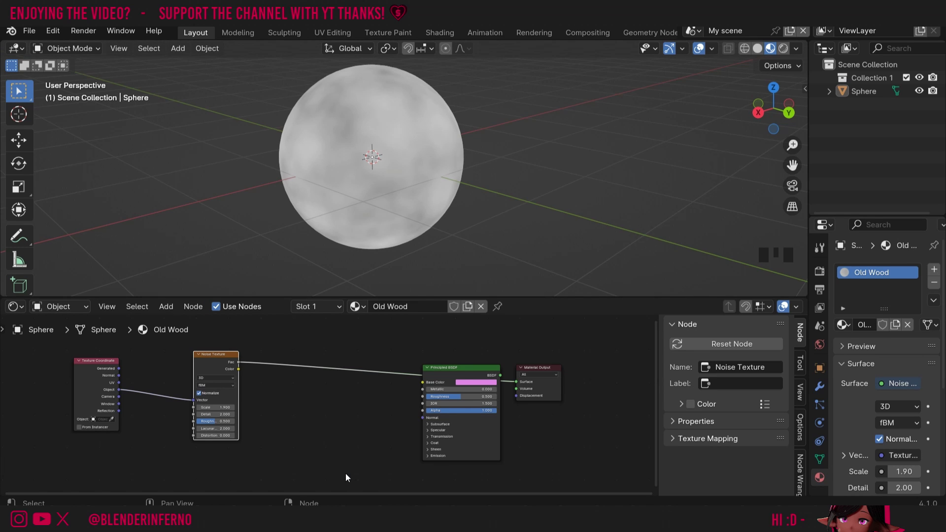
pyautogui.hotkey('shift', 'a')
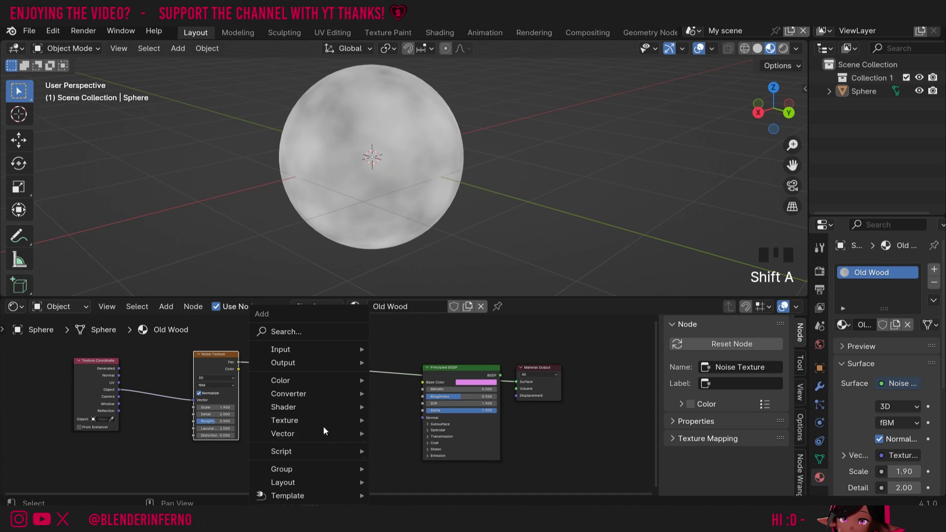
pyautogui.moveTo(323, 432)
pyautogui.click(419, 353)
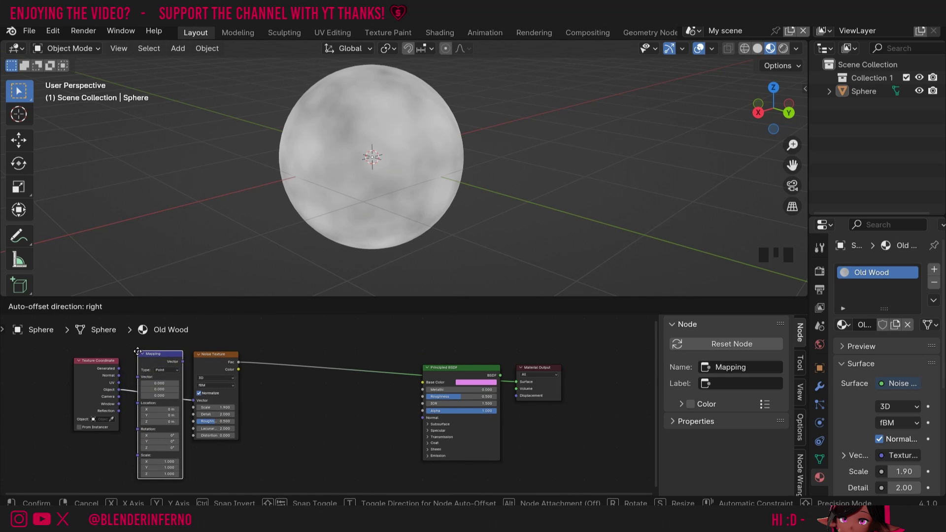
pyautogui.click(136, 364)
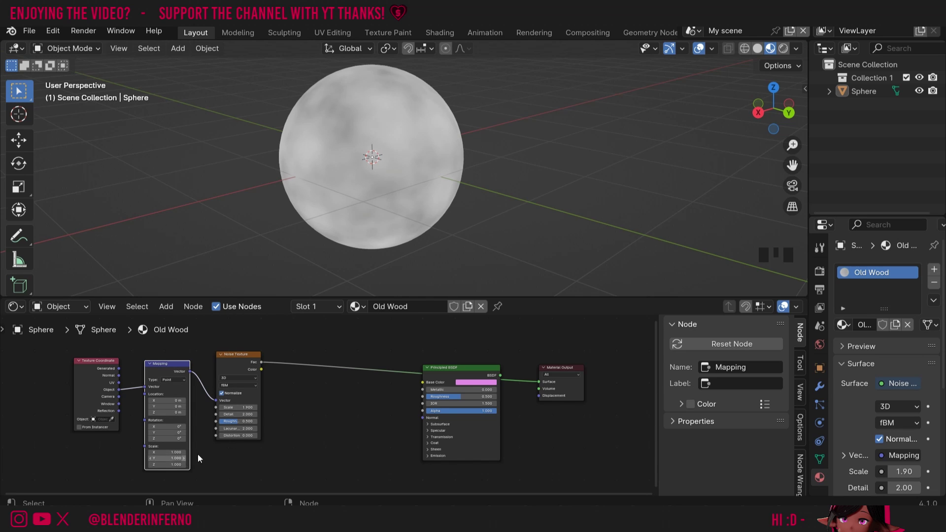
# - Set the Mapping node's Z scale to 15 to stretch the noise into wood-like grain
pyautogui.click(175, 464)
pyautogui.click(171, 465)
pyautogui.write('15')
pyautogui.press('Return')
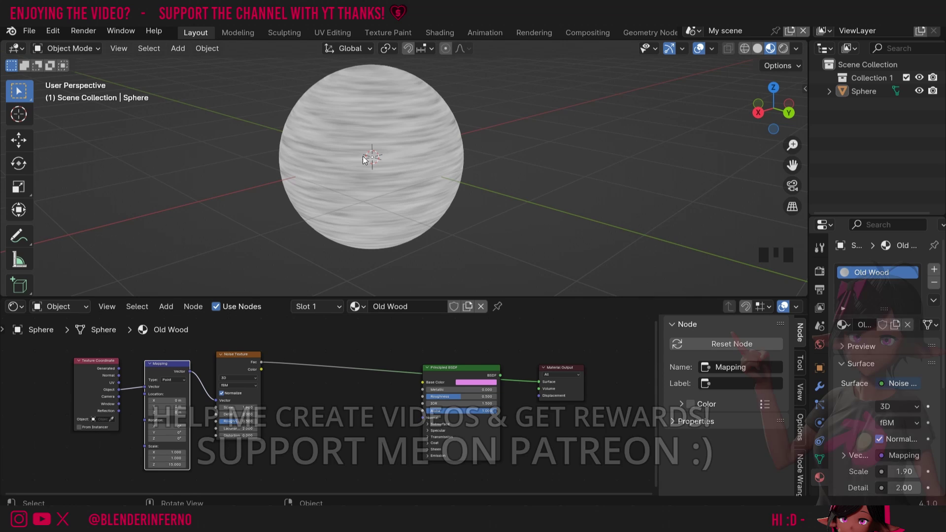
# - Connect the noise Fac to the Principled BSDF's Base Color and the BSDF output to the Material Output's Surface
pyautogui.moveTo(773, 113); pyautogui.dragTo(752, 116)
pyautogui.moveTo(261, 363); pyautogui.dragTo(428, 382)
pyautogui.moveTo(501, 375); pyautogui.dragTo(542, 387)
pyautogui.moveTo(773, 109); pyautogui.dragTo(768, 114)
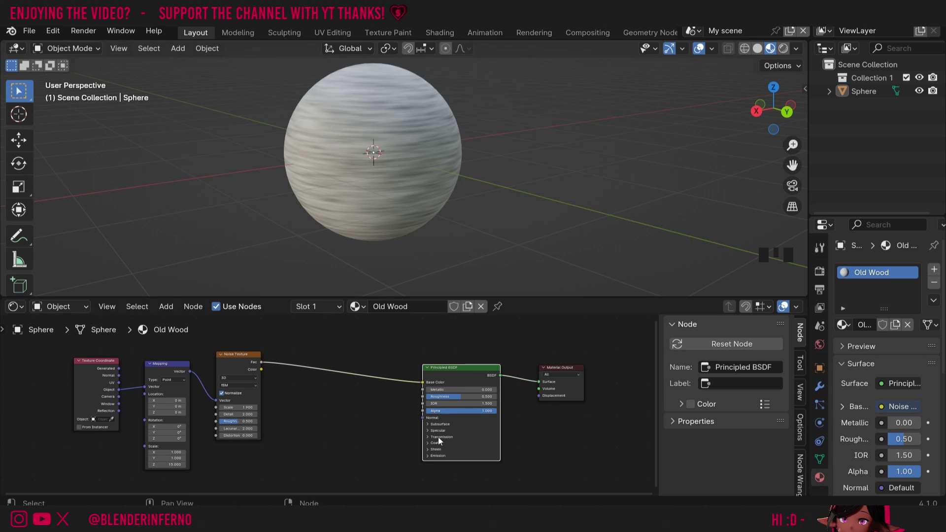
# - Make room between the nodes and insert a Color Ramp between the Noise Texture and the Principled BSDF's Base Color
pyautogui.moveTo(449, 368); pyautogui.dragTo(431, 369)
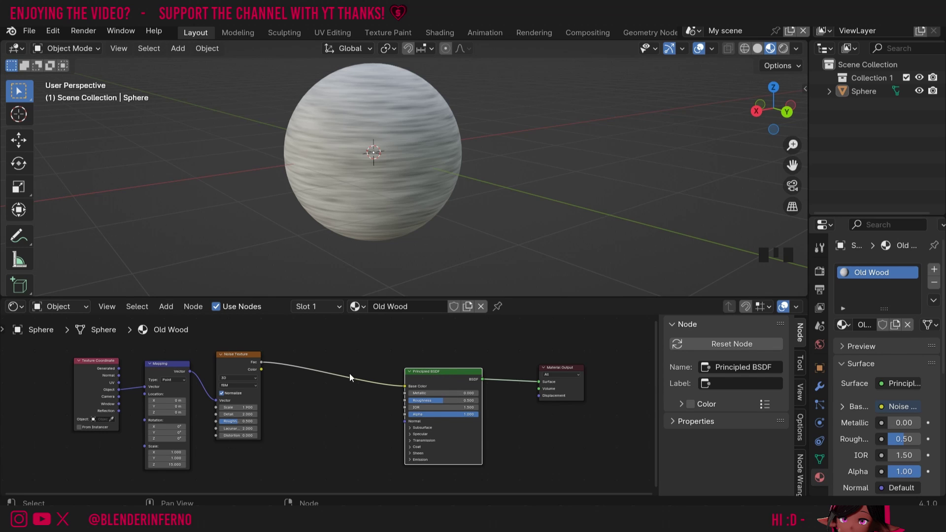
pyautogui.moveTo(55, 333); pyautogui.dragTo(185, 382)
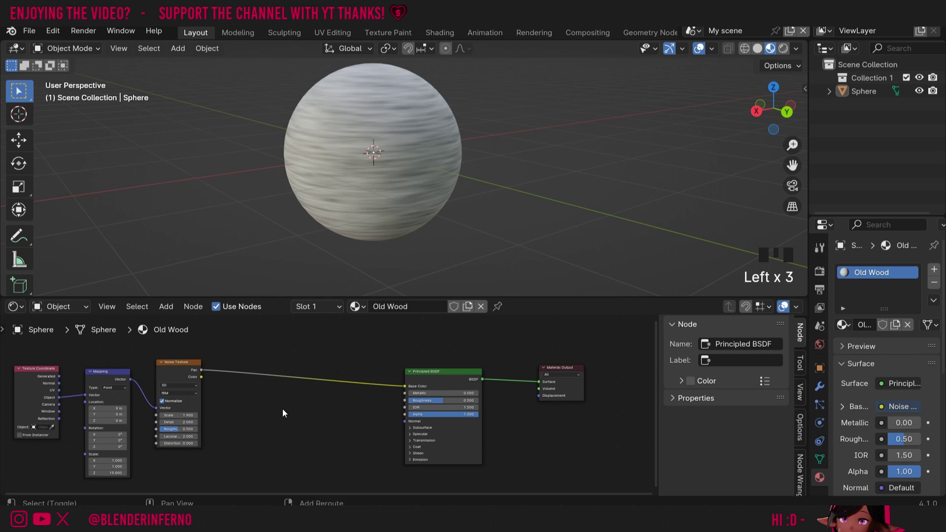
pyautogui.hotkey('shift', 'a')
pyautogui.moveTo(268, 371)
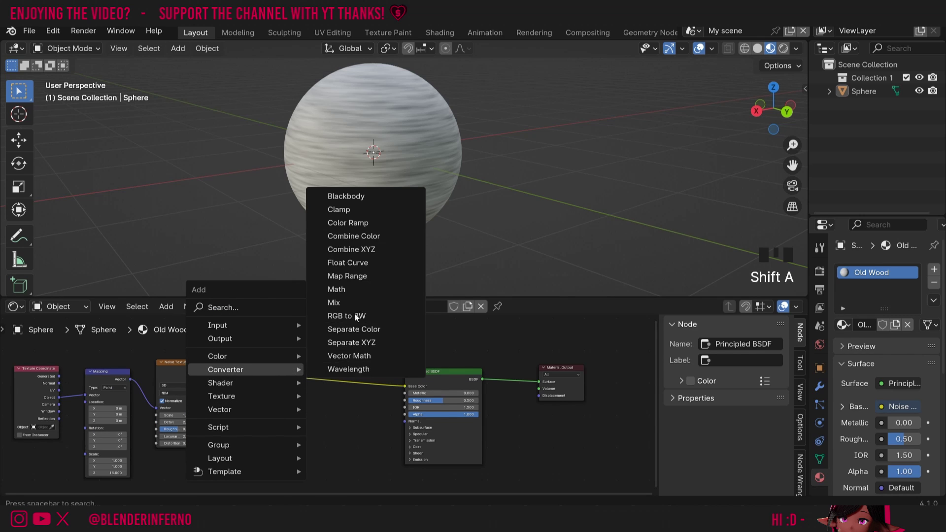
pyautogui.click(348, 223)
pyautogui.click(246, 396)
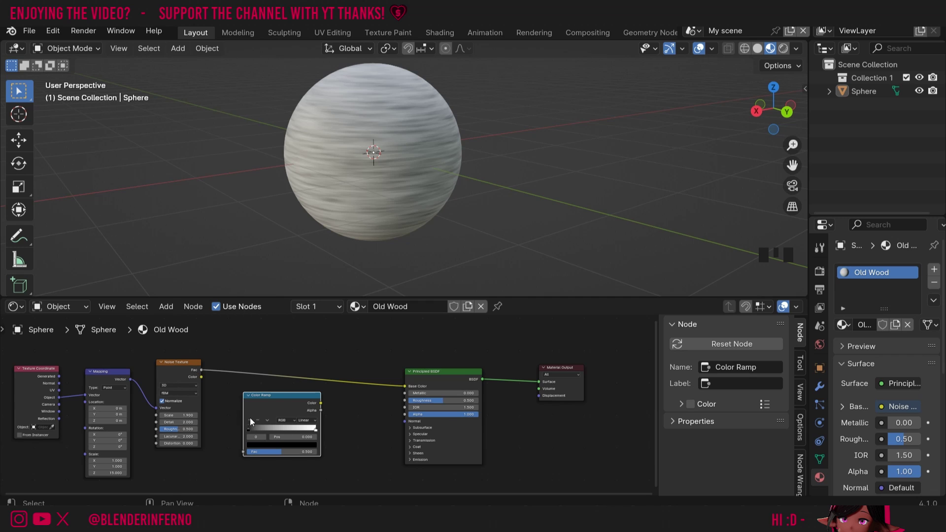
pyautogui.moveTo(249, 418); pyautogui.dragTo(263, 387)
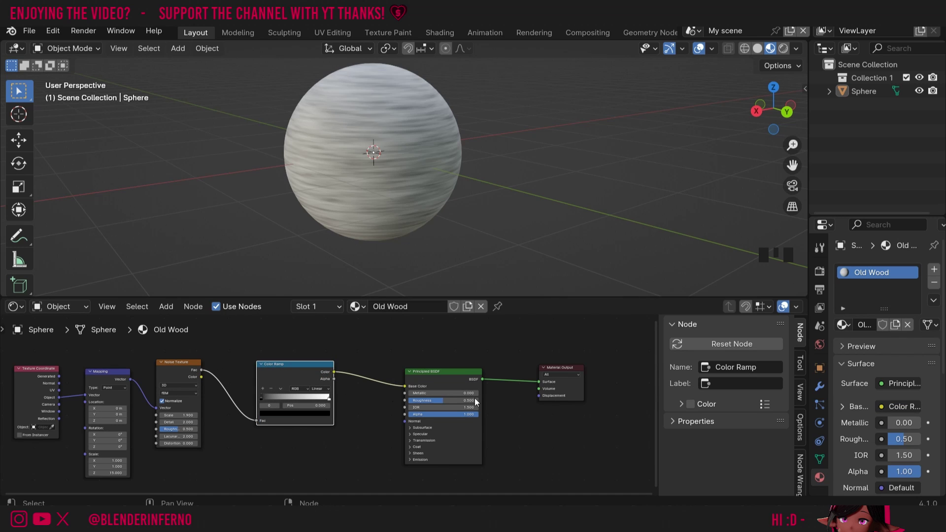
# - Set the Color Ramp's black stop to the dark brown hex colour 33241F
pyautogui.click(261, 397)
pyautogui.click(331, 397)
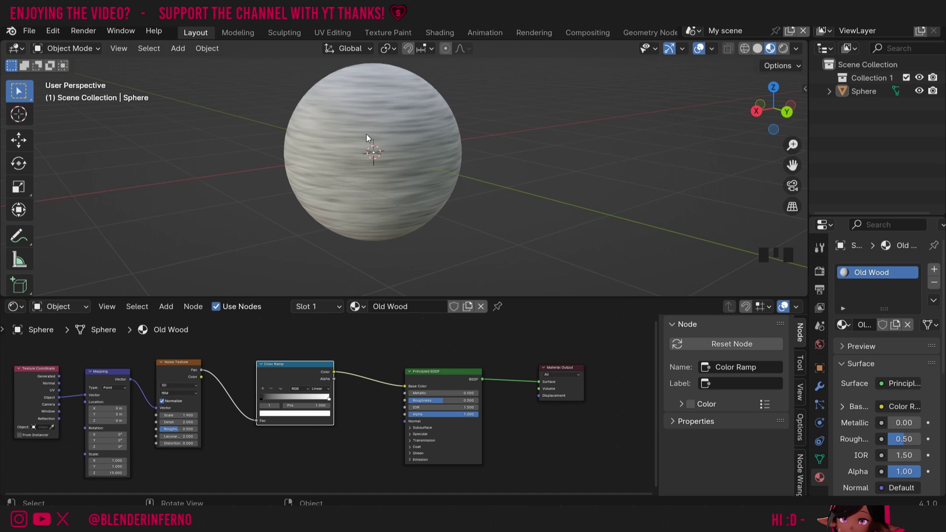
pyautogui.click(261, 398)
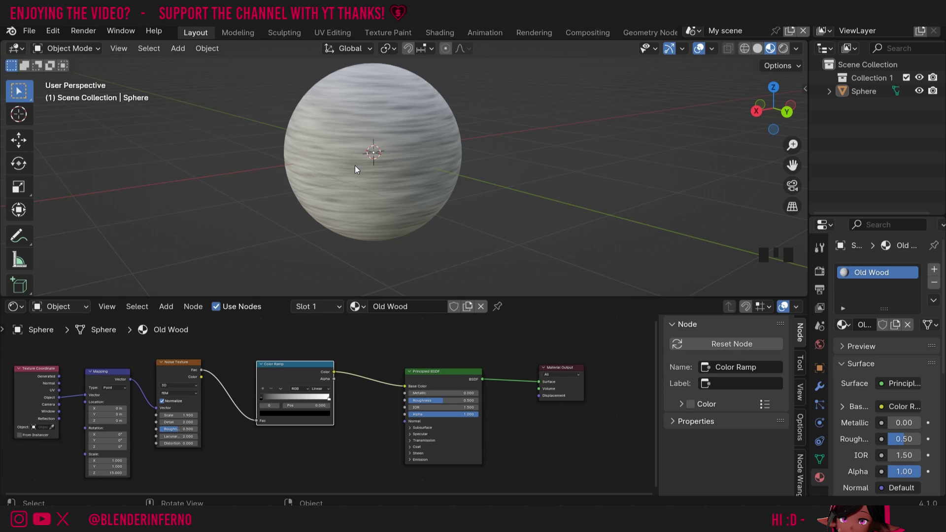
pyautogui.click(266, 400)
pyautogui.click(287, 420)
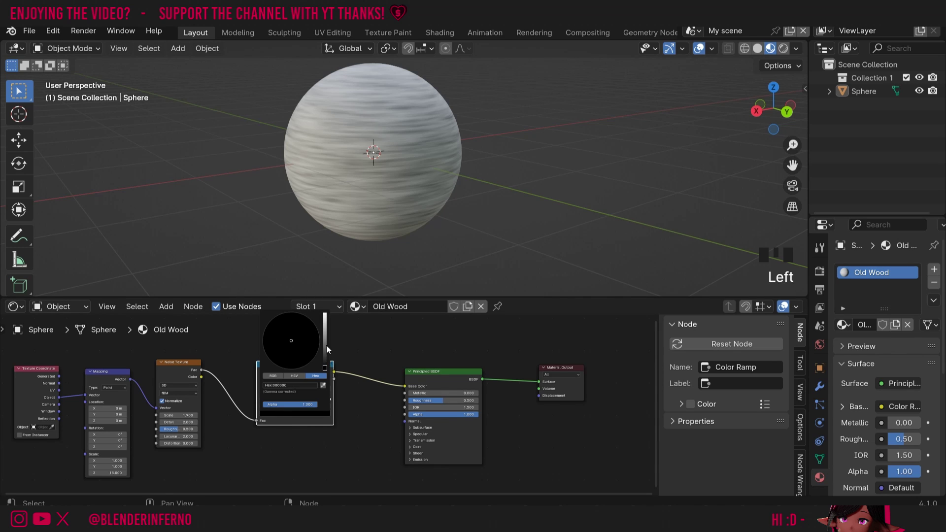
pyautogui.click(326, 364)
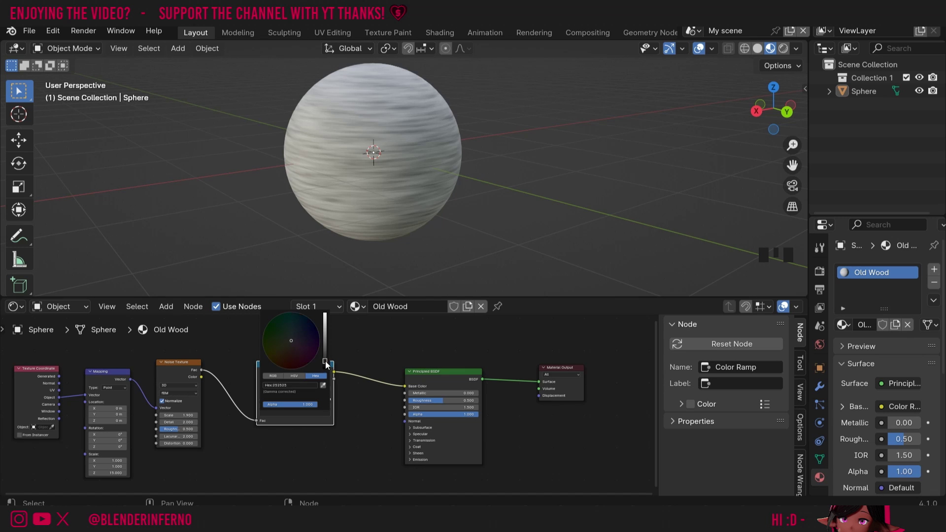
pyautogui.click(283, 359)
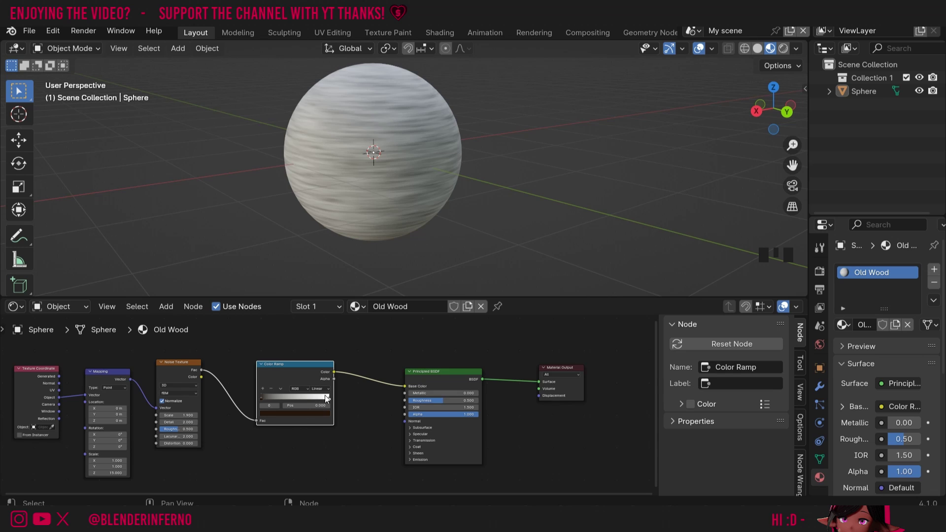
pyautogui.click(281, 414)
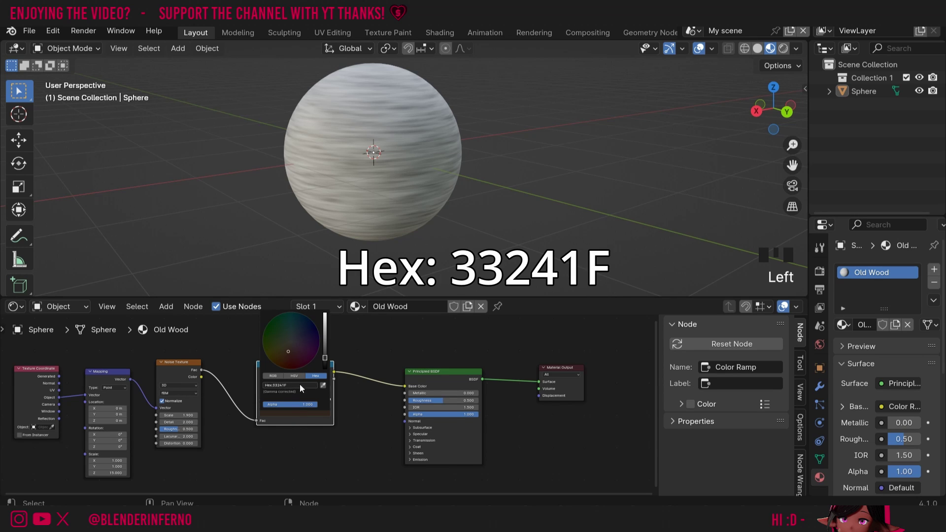
# - Set the Color Ramp's white stop to the light tan hex colour DCB6A1
pyautogui.click(297, 412)
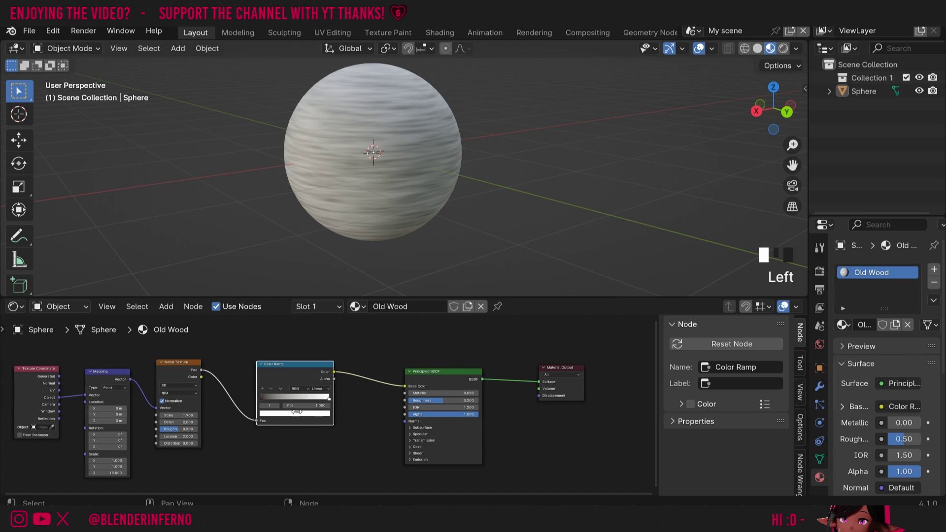
pyautogui.click(281, 412)
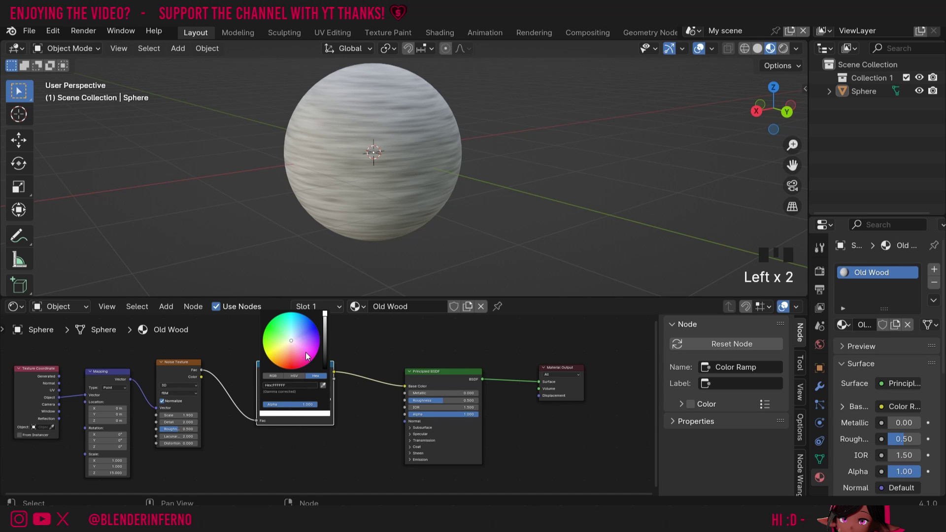
pyautogui.hotkey('ctrl', 'v')
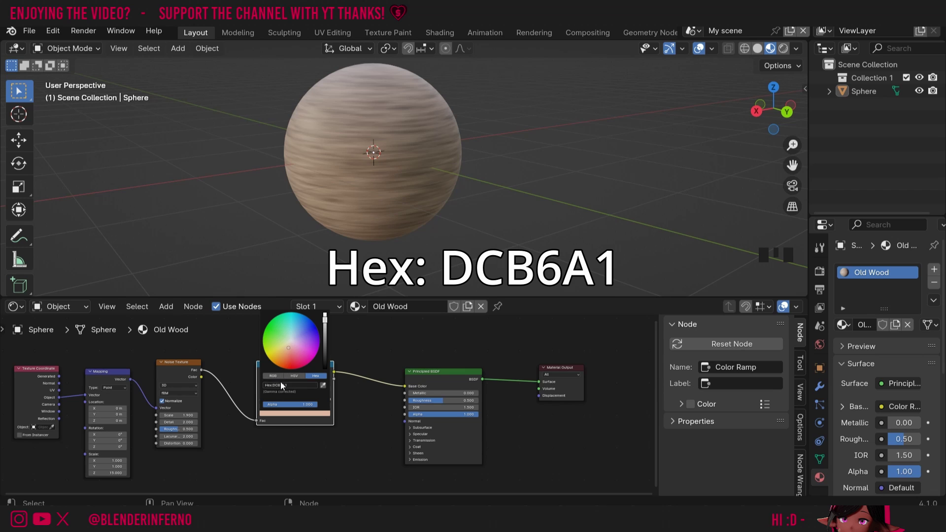
# - Join the Texture Coordinate, Mapping, Noise Texture and Color Ramp nodes in a frame and move it away from the Principled BSDF
pyautogui.scroll(-2, 311, 468)
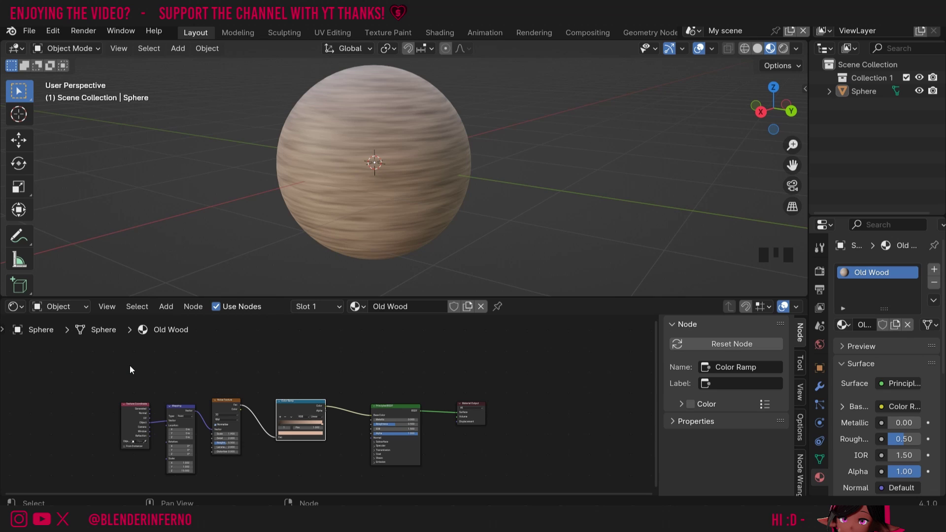
pyautogui.click(139, 377)
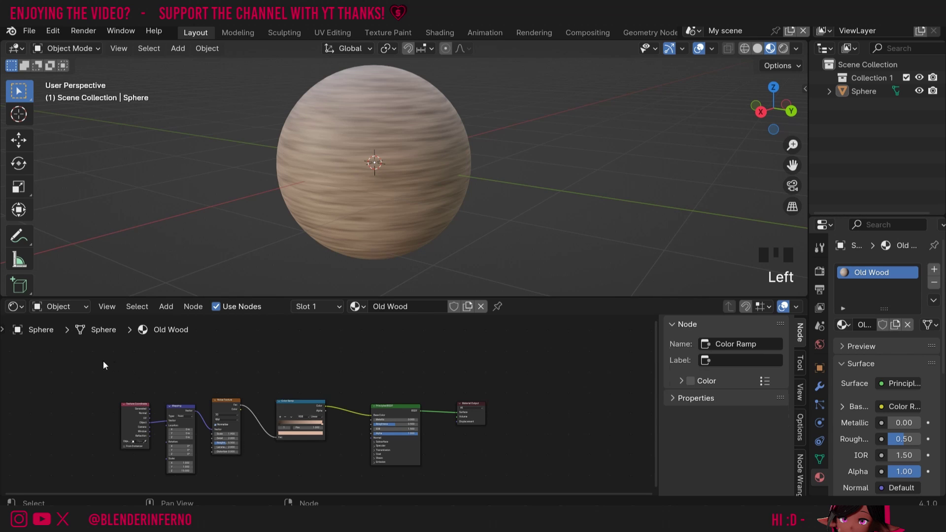
pyautogui.click(99, 377)
pyautogui.moveTo(90, 358); pyautogui.dragTo(320, 476)
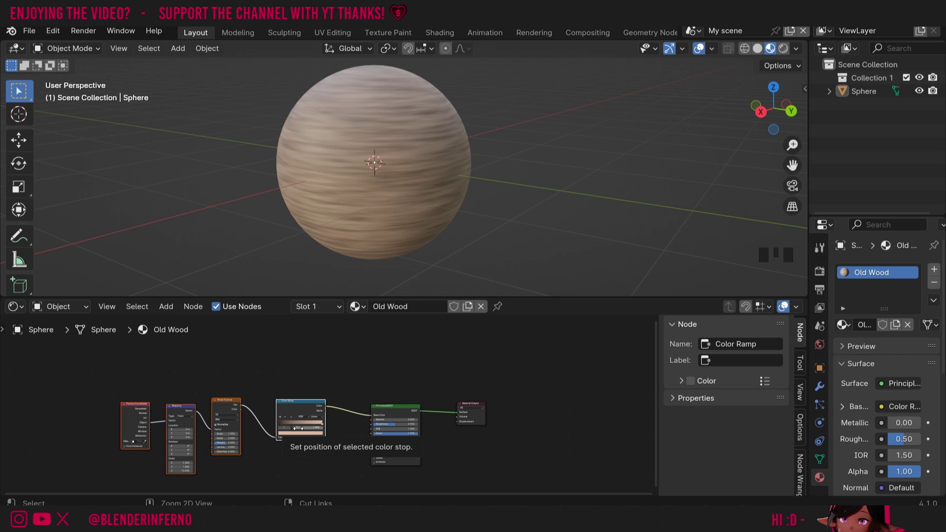
pyautogui.hotkey('ctrl', 'j')
pyautogui.click(266, 396)
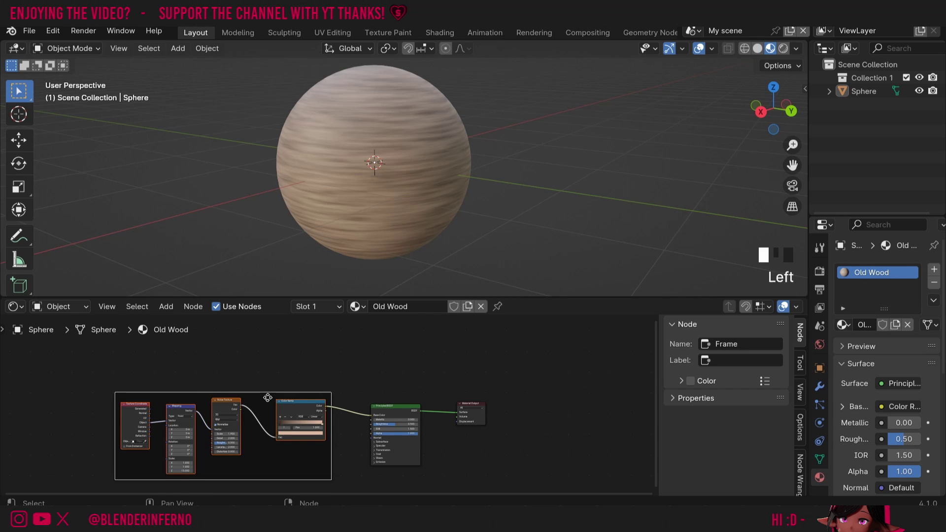
pyautogui.moveTo(266, 396); pyautogui.dragTo(212, 391)
pyautogui.click(182, 384)
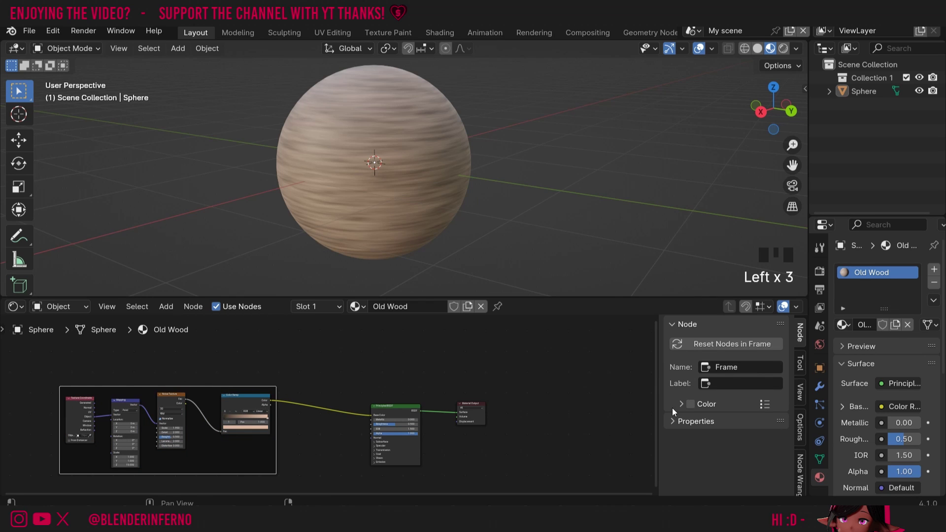
# - Label the frame "Base Wood" and give it a brown custom colour
pyautogui.press('n')
pyautogui.press('n')
pyautogui.click(729, 384)
pyautogui.write('Base Wood')
pyautogui.press('Return')
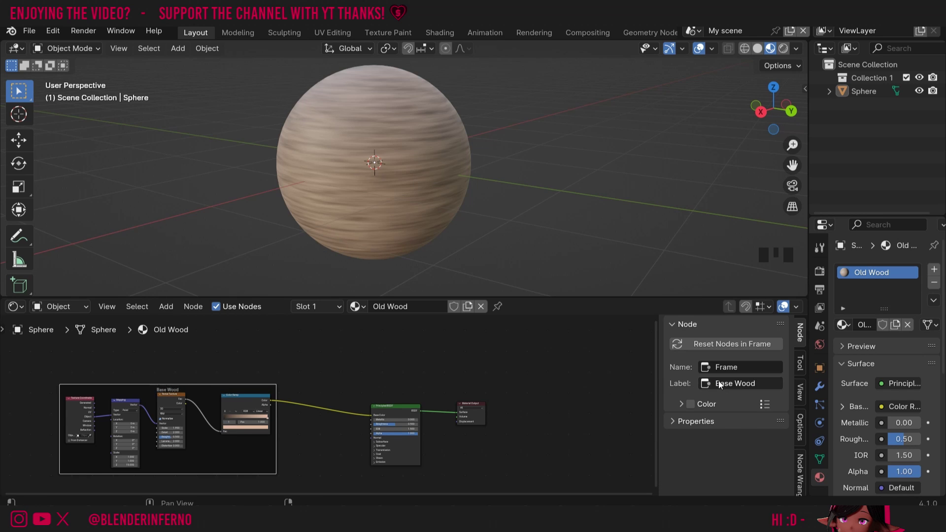
pyautogui.click(682, 403)
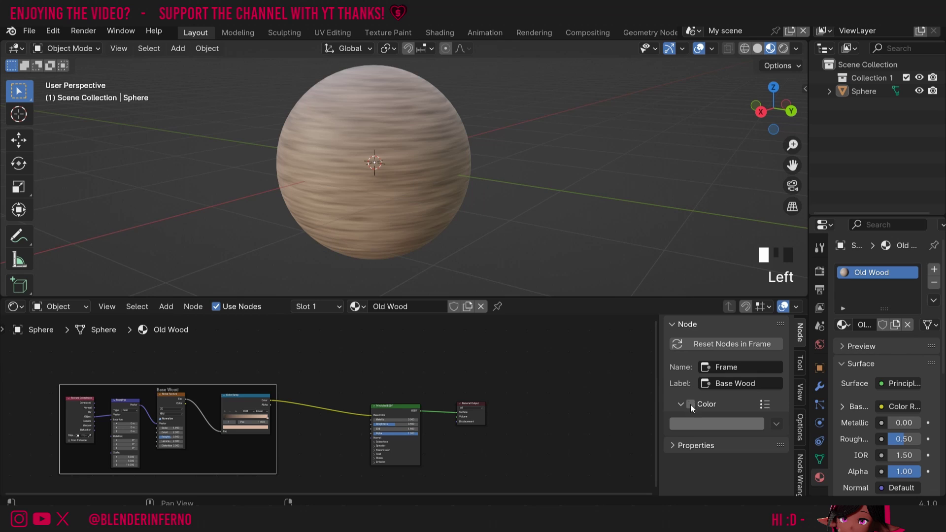
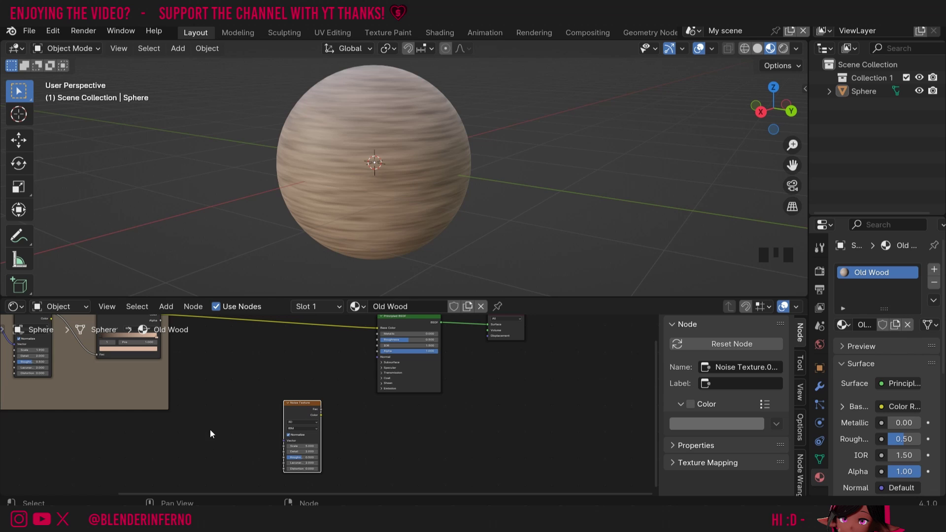
# - Add a second Texture Coordinate node beside the new Noise Texture below the Base Wood frame
pyautogui.hotkey('shift', 'a')
pyautogui.moveTo(211, 434)
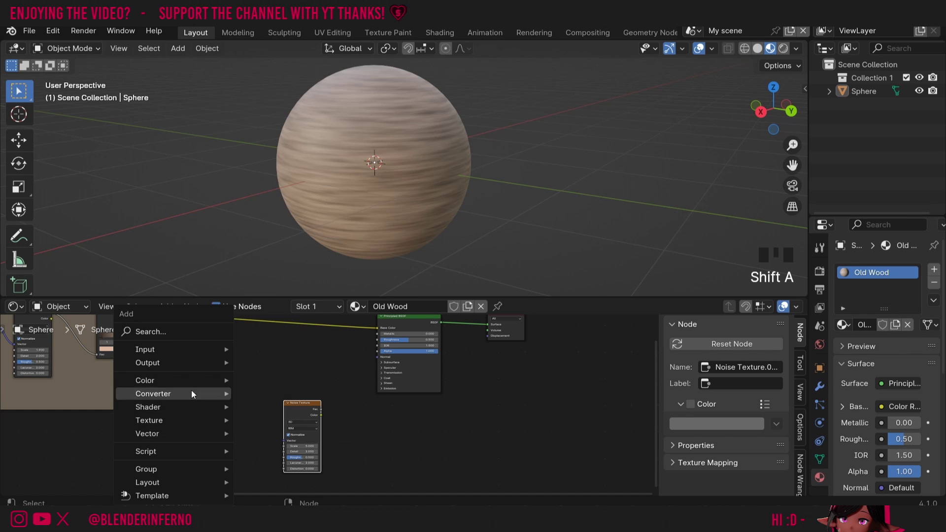
pyautogui.moveTo(185, 348)
pyautogui.click(299, 298)
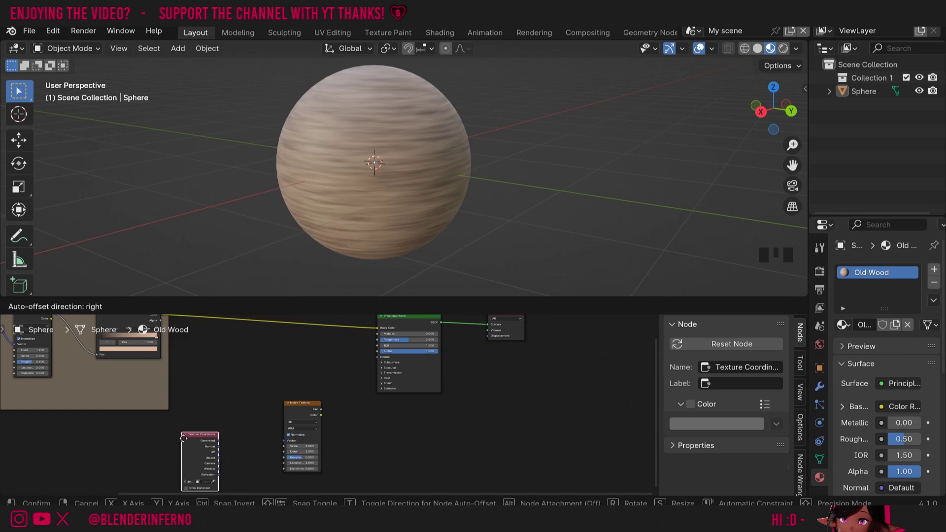
pyautogui.click(170, 405)
# - Add a second Mapping node and link the Object coordinates through it into the new Noise Texture's Vector
pyautogui.hotkey('shift', 'a')
pyautogui.moveTo(283, 437)
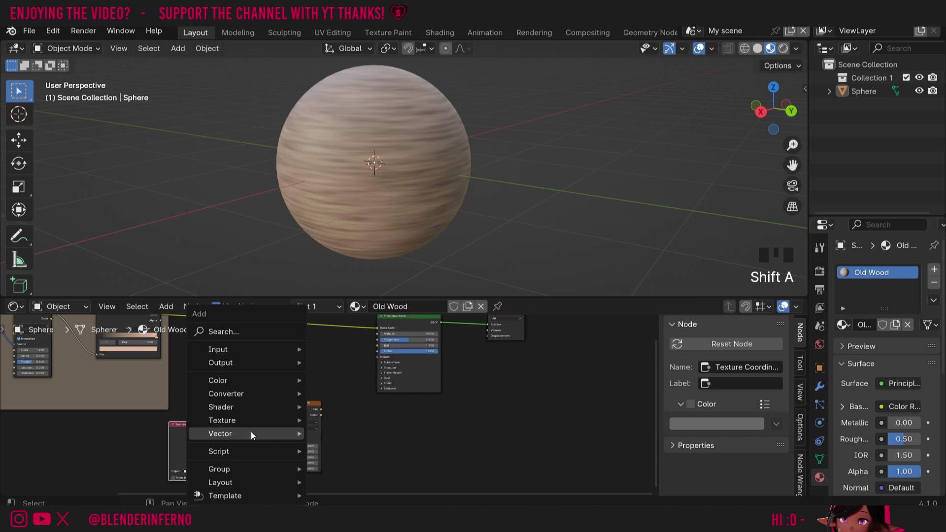
pyautogui.click(344, 354)
pyautogui.click(205, 447)
pyautogui.moveTo(205, 446); pyautogui.dragTo(284, 440)
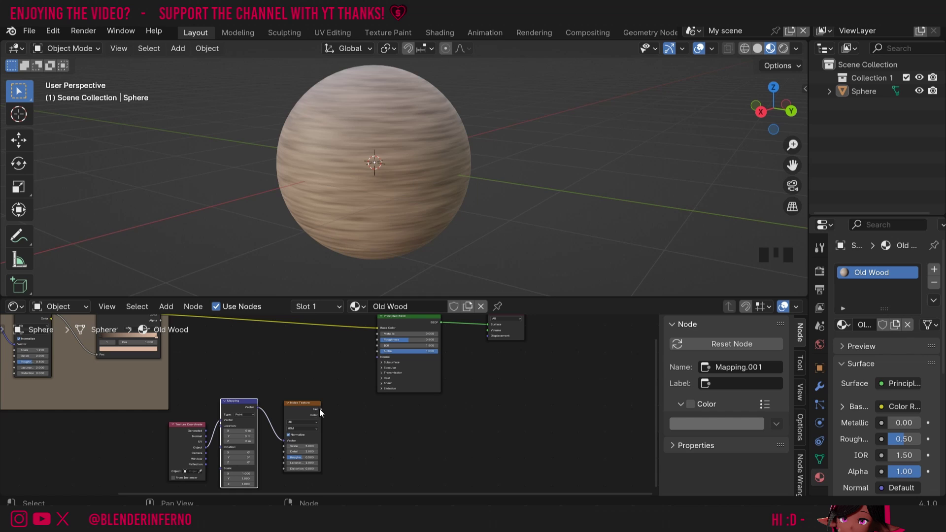
# - Preview the second Noise Texture by linking its Fac to the Material Output's Surface, and set its scale to 1.7
pyautogui.moveTo(319, 409); pyautogui.dragTo(488, 344)
pyautogui.click(303, 468)
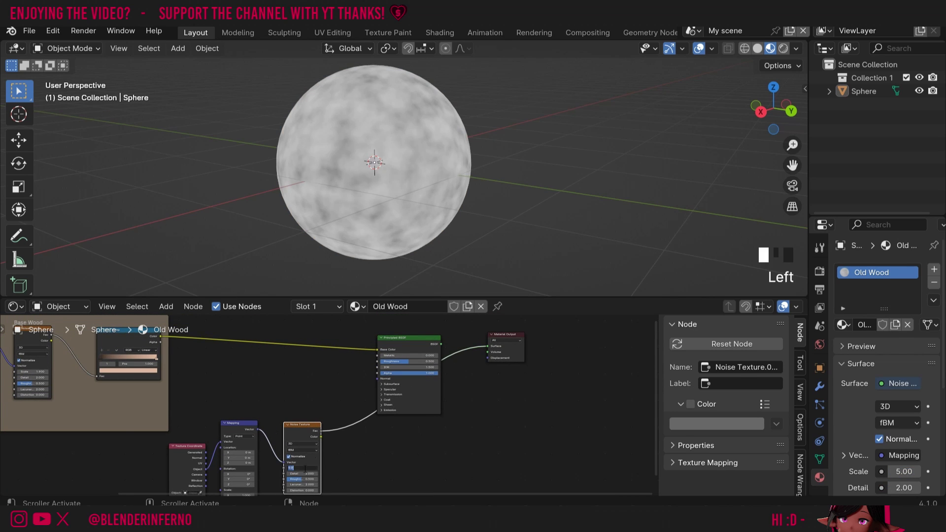
pyautogui.write('1.7')
pyautogui.press('Return')
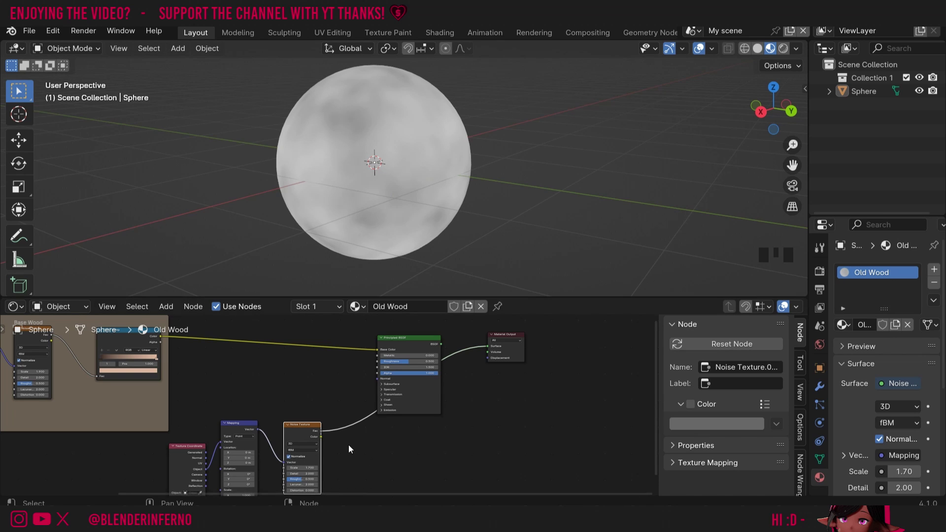
# - Set the second Mapping node's Z scale to 17.7
pyautogui.click(656, 380)
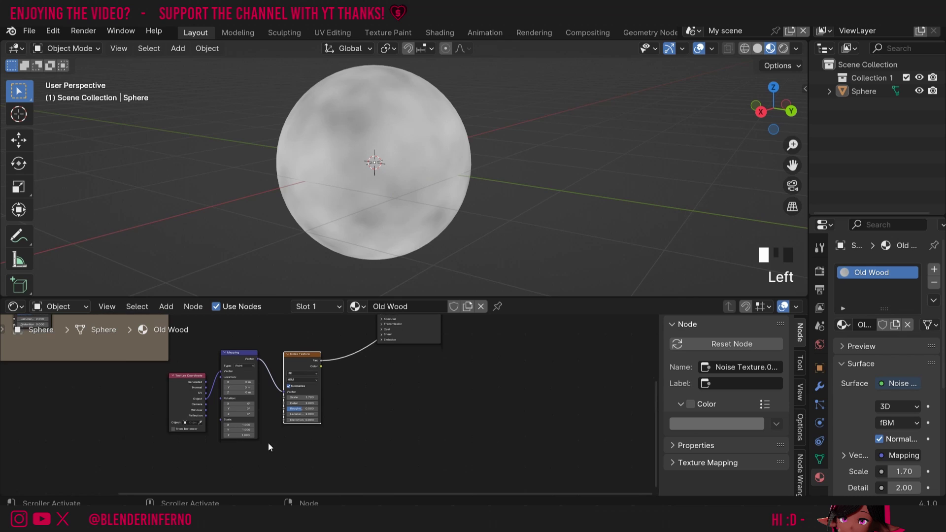
pyautogui.doubleClick(238, 436)
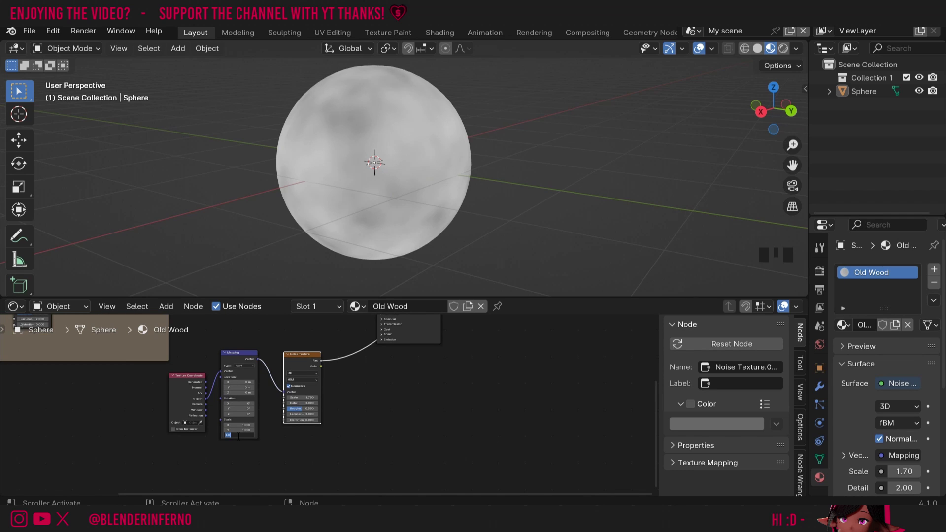
pyautogui.write('17.7')
pyautogui.click(238, 436)
# - Insert a Color Ramp between the second Noise Texture and the Material Output, and slide its black stop to about 0.3
pyautogui.moveTo(187, 376); pyautogui.dragTo(169, 388)
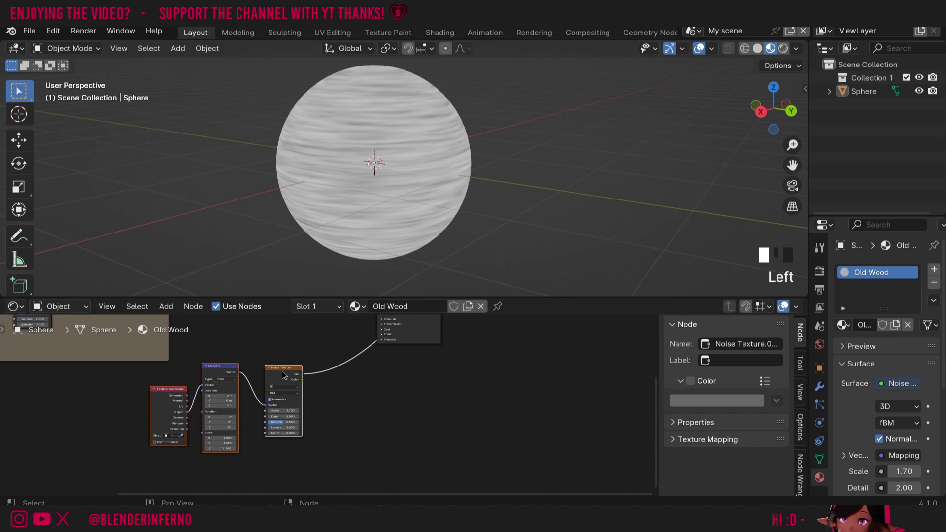
pyautogui.moveTo(282, 371); pyautogui.dragTo(173, 396)
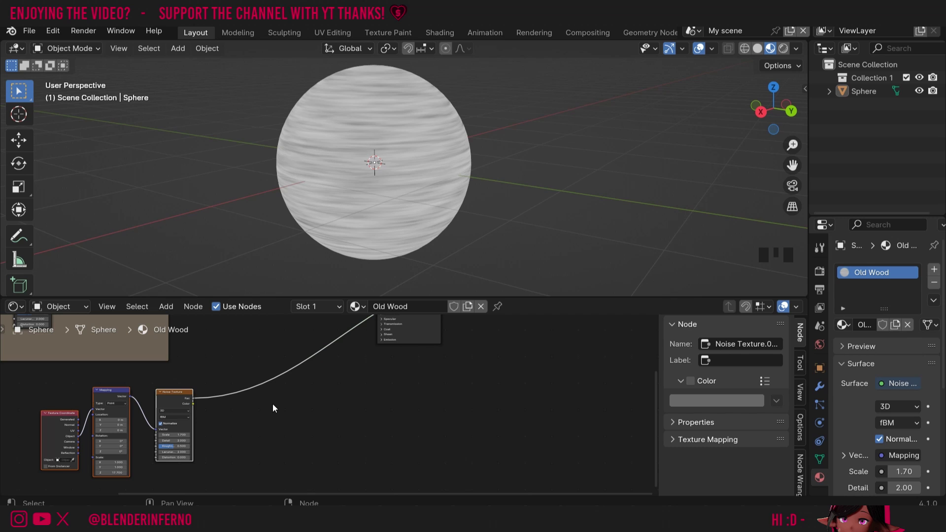
pyautogui.hotkey('shift', 'a')
pyautogui.moveTo(250, 364)
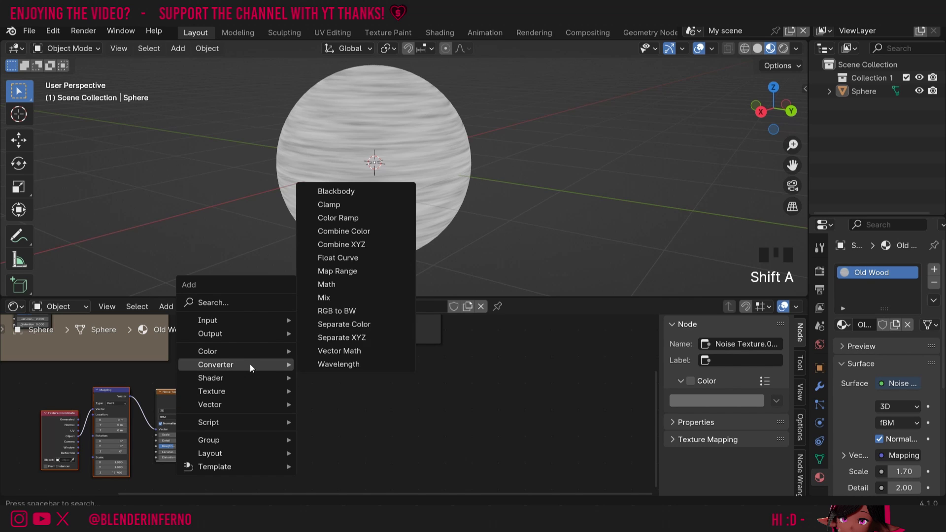
pyautogui.click(352, 217)
pyautogui.click(247, 392)
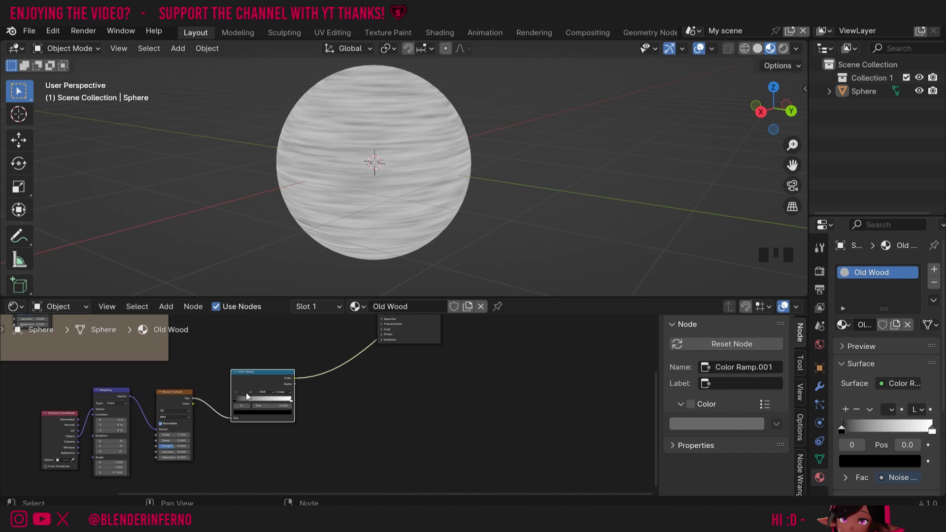
pyautogui.moveTo(235, 400); pyautogui.dragTo(253, 405)
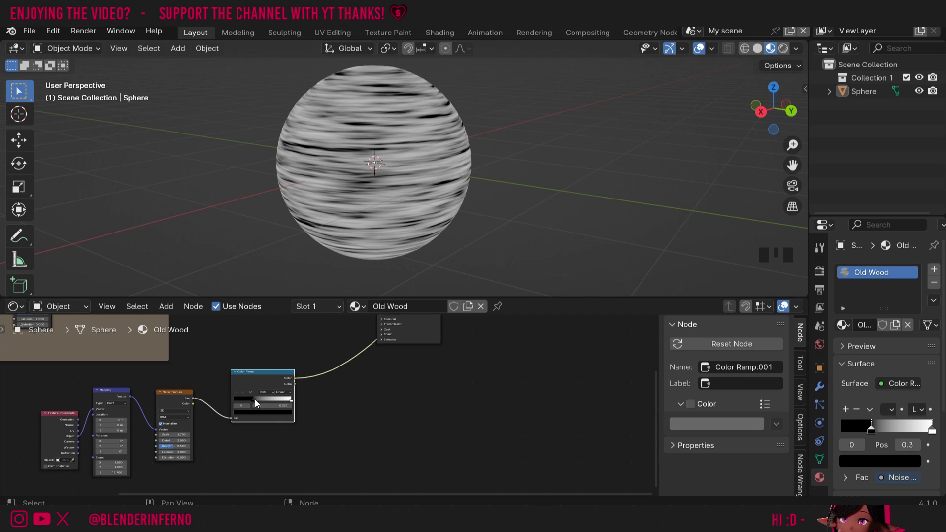
# - Move the second noise's Color Ramp black stop to about 0.18 and its white stop to about 0.4
pyautogui.moveTo(255, 400); pyautogui.dragTo(233, 400)
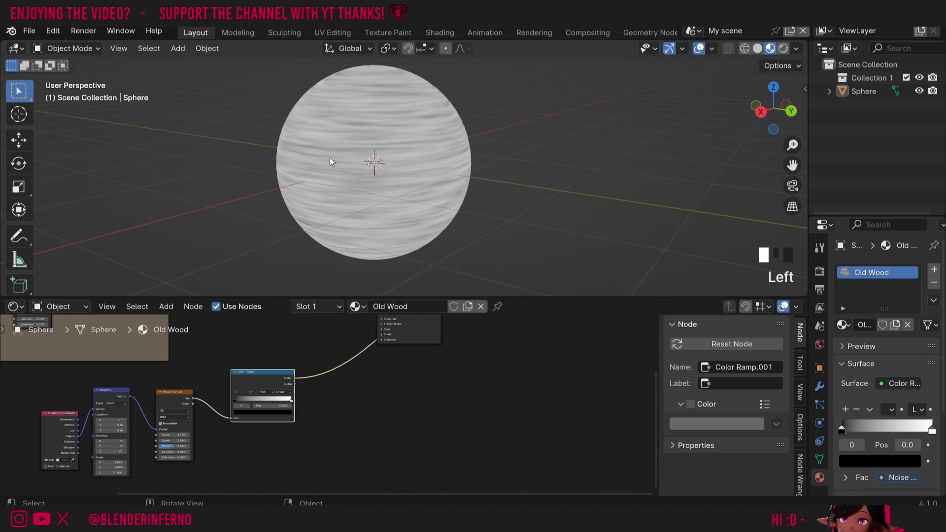
pyautogui.moveTo(234, 405); pyautogui.dragTo(266, 402)
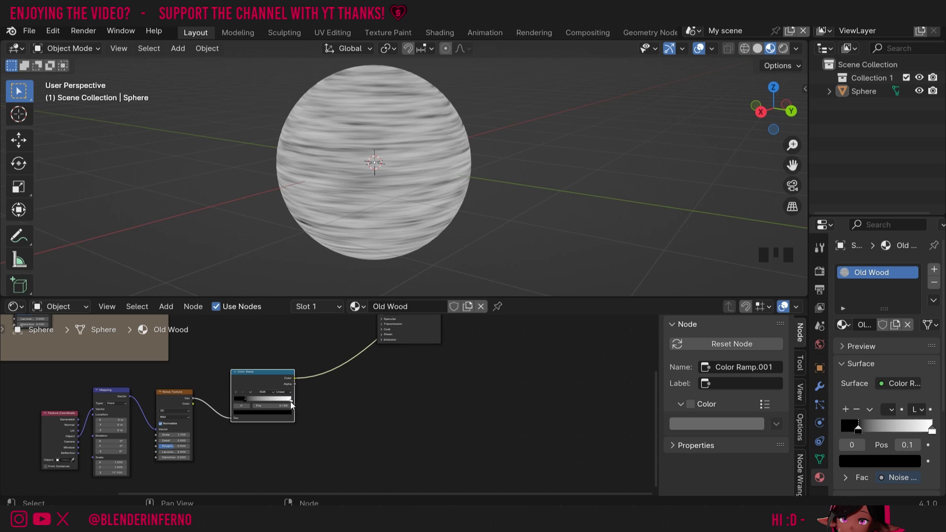
pyautogui.click(290, 401)
pyautogui.moveTo(291, 401); pyautogui.dragTo(260, 399)
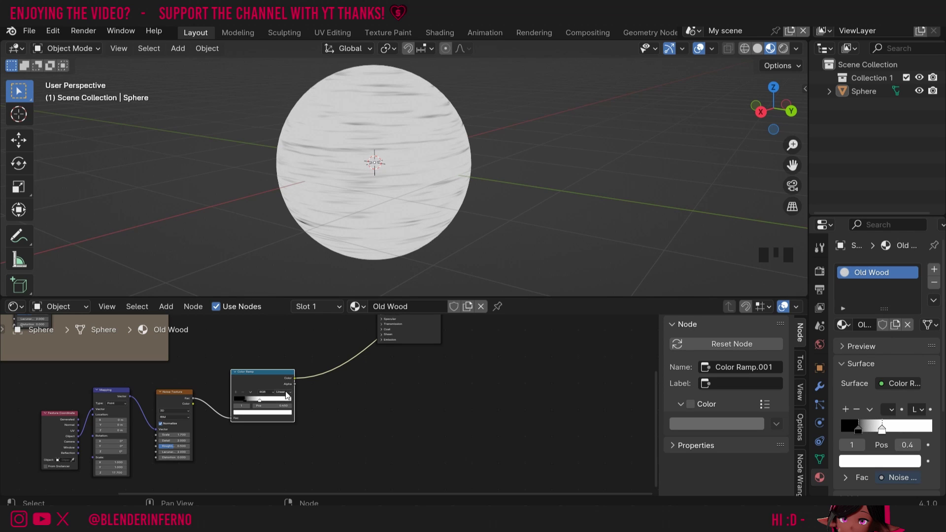
# - Set the interpolation of the second noise's Color Ramp to Ease and check the streaks on the sphere
pyautogui.click(282, 393)
pyautogui.click(288, 406)
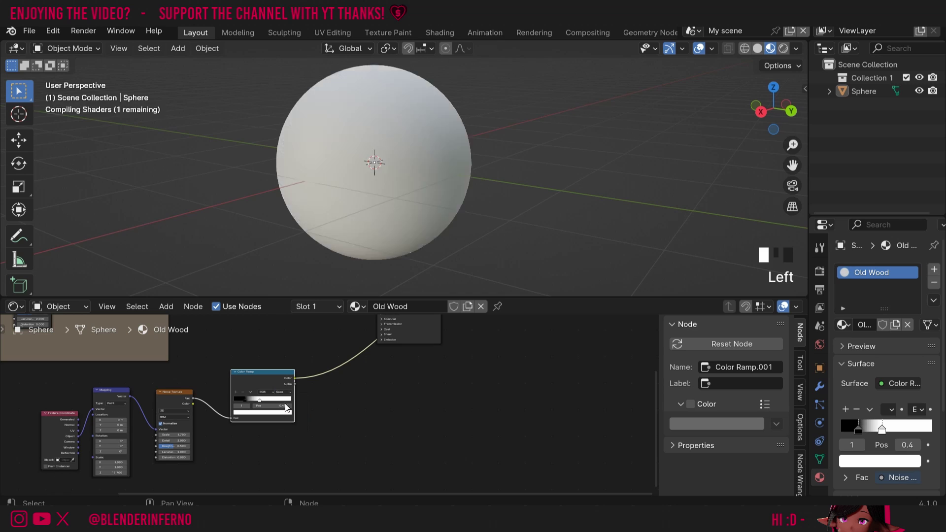
pyautogui.moveTo(379, 163); pyautogui.dragTo(369, 121, button='middle')
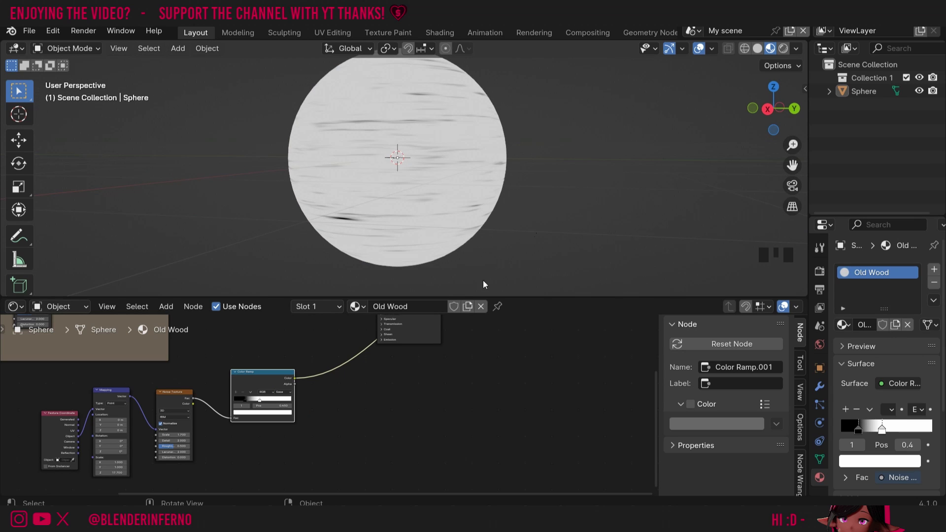
# - Add a Bump node beside the second noise's Color Ramp, below the Principled BSDF
pyautogui.moveTo(278, 382); pyautogui.dragTo(282, 414)
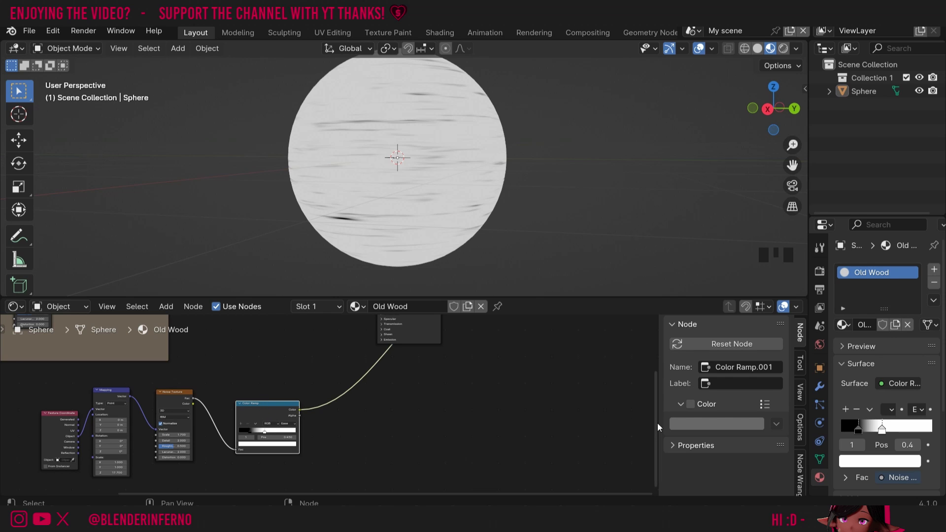
pyautogui.keyDown('shift'); pyautogui.scroll(3, 657, 409); pyautogui.keyUp('shift')
pyautogui.hotkey('shift', 'a')
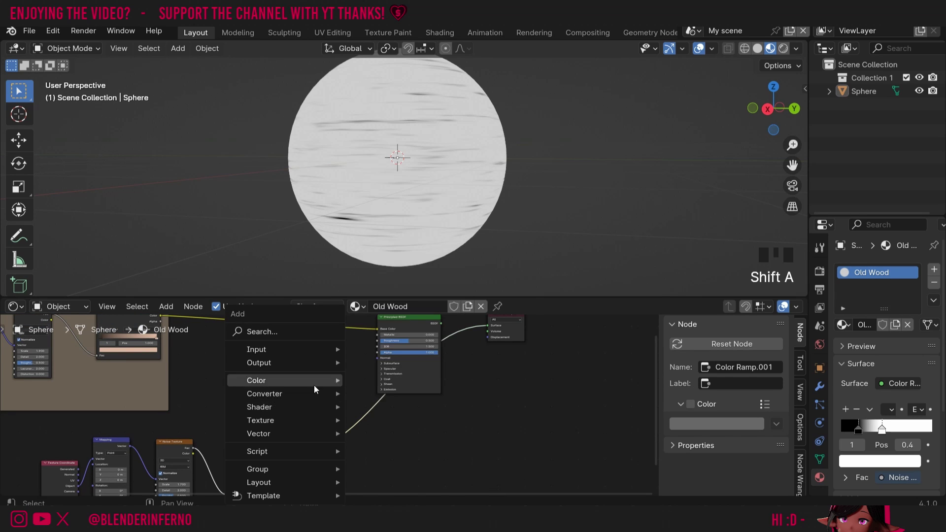
pyautogui.moveTo(323, 432)
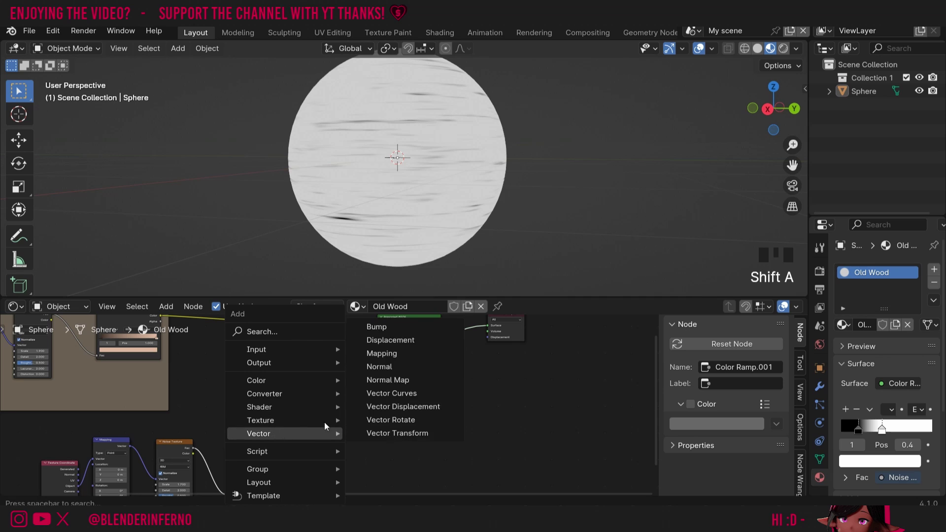
pyautogui.click(379, 326)
pyautogui.click(400, 442)
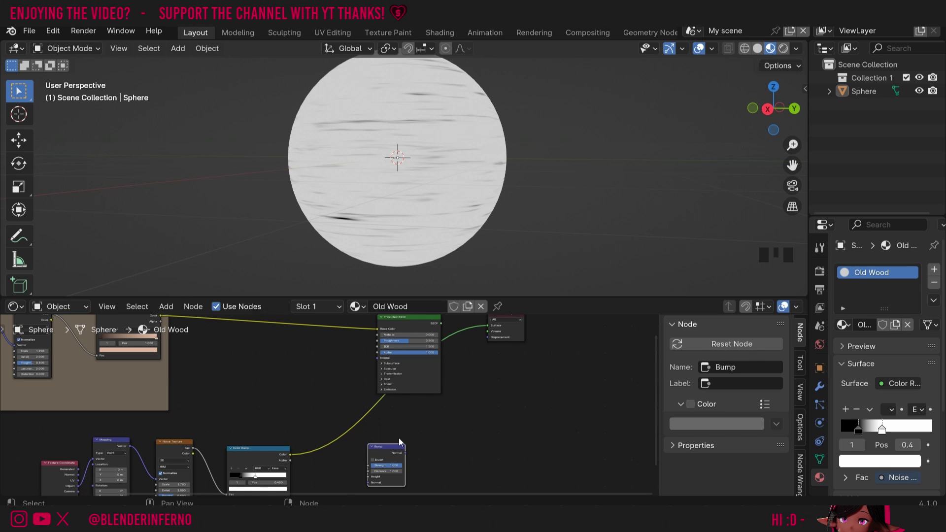
# - Route the second Color Ramp's Color through the Bump's Height into the Principled BSDF's Normal, and reconnect the BSDF to the Material Output's Surface
pyautogui.moveTo(290, 454); pyautogui.dragTo(376, 380)
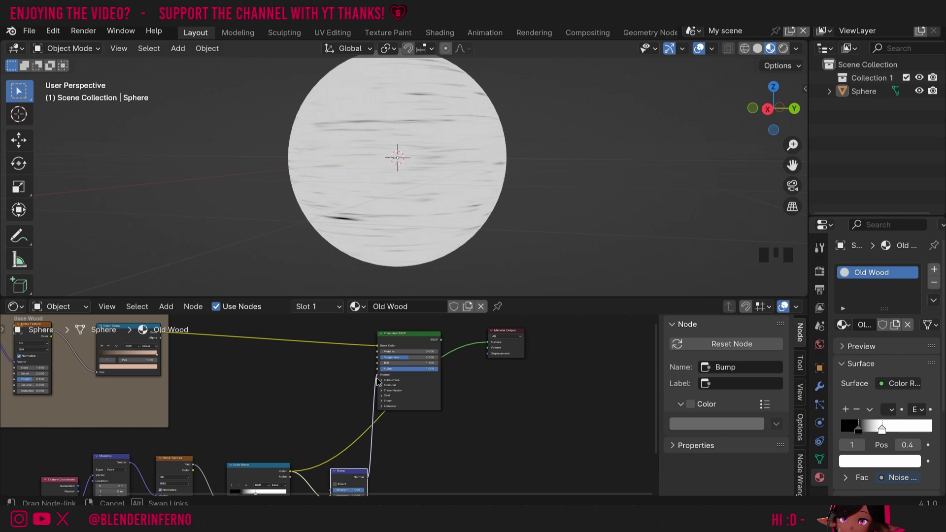
pyautogui.moveTo(377, 381); pyautogui.dragTo(378, 381)
pyautogui.moveTo(377, 381); pyautogui.dragTo(378, 378)
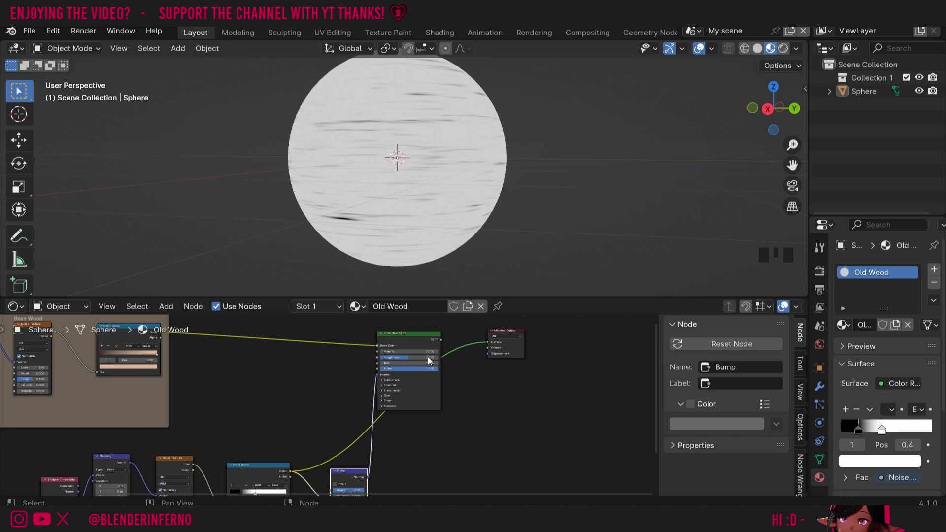
pyautogui.moveTo(441, 340); pyautogui.dragTo(490, 342)
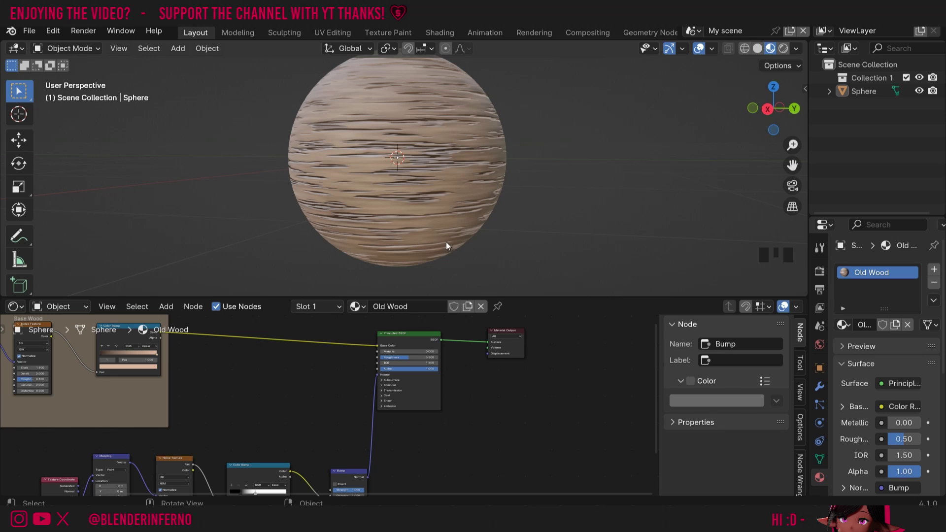
# - Set the Bump node's strength to 0.175 and view the softened relief on the sphere
pyautogui.moveTo(656, 370); pyautogui.dragTo(387, 445)
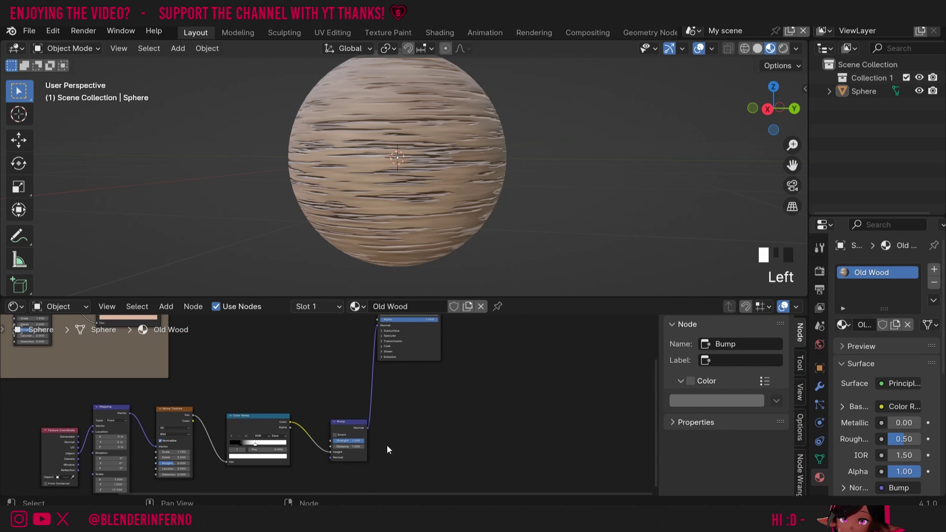
pyautogui.click(354, 443)
pyautogui.write('0.175')
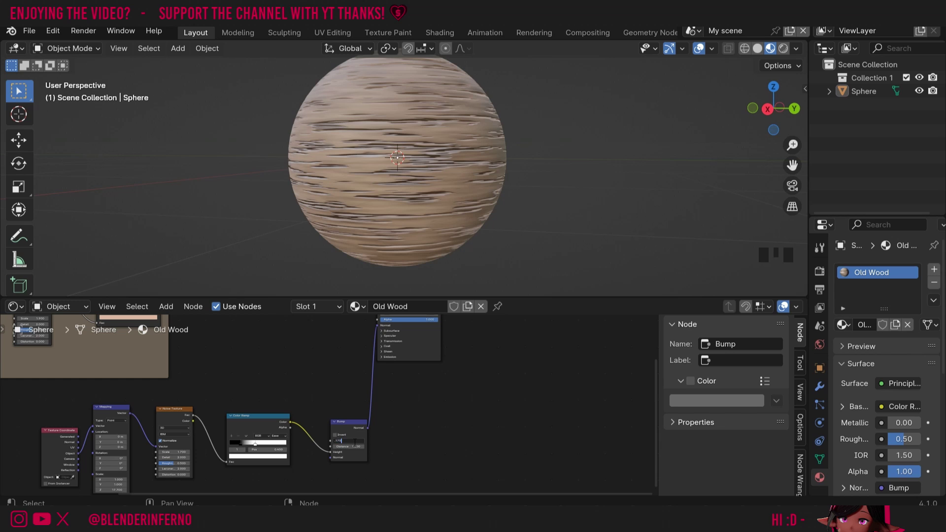
pyautogui.press('Return')
pyautogui.click(761, 103)
pyautogui.moveTo(761, 103)
pyautogui.mouseDown()
pyautogui.moveTo(777, 106)
pyautogui.moveTo(755, 99)
pyautogui.mouseUp()
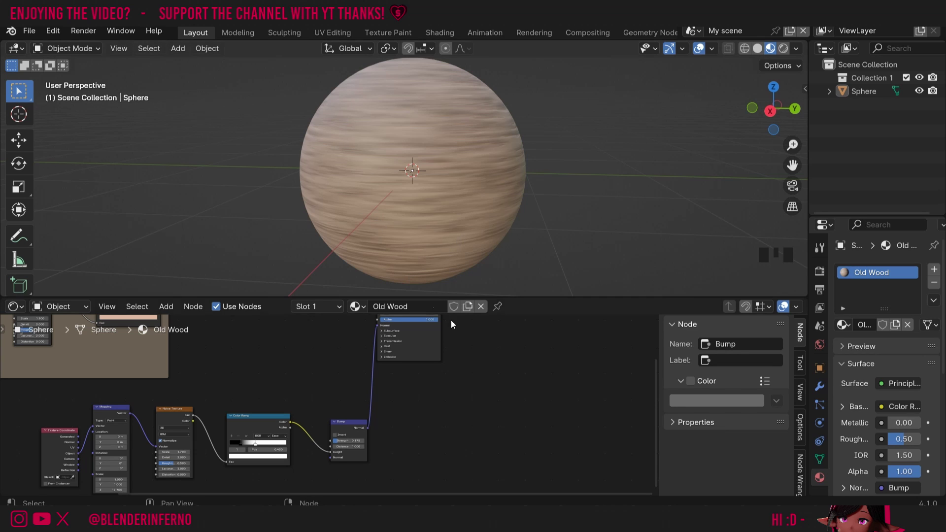
# - Add a third Color Ramp above the second, feed it the second Noise Texture's Fac, and preview its Color on the Material Output's Surface
pyautogui.moveTo(257, 429); pyautogui.dragTo(250, 429)
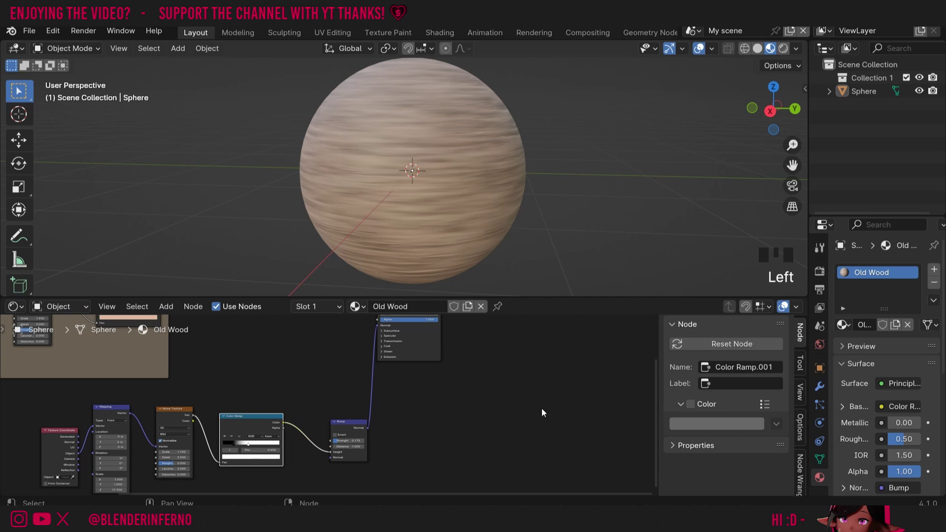
pyautogui.moveTo(655, 424); pyautogui.dragTo(655, 387)
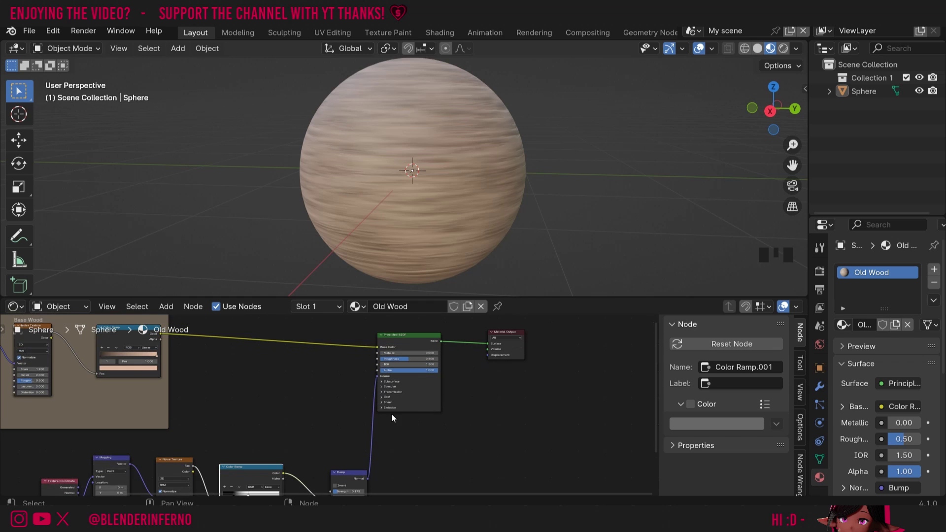
pyautogui.moveTo(177, 460); pyautogui.dragTo(164, 454)
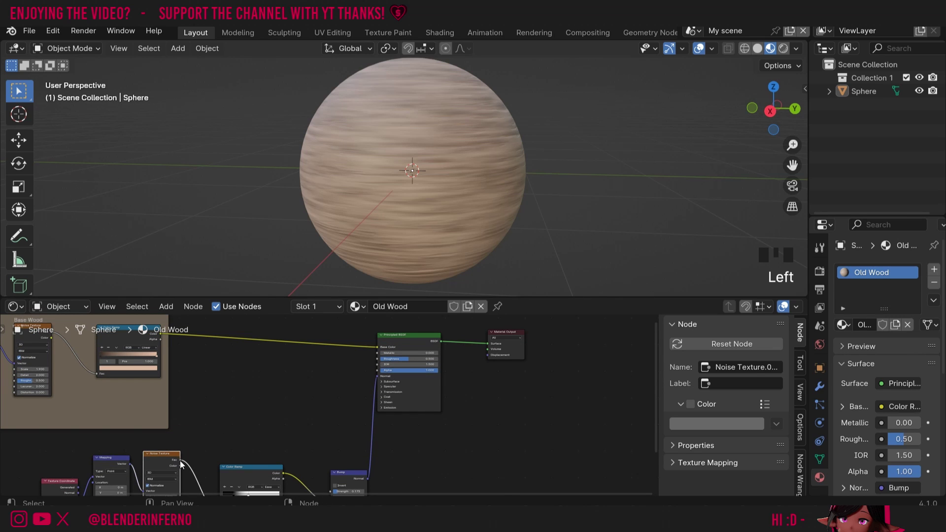
pyautogui.hotkey('shift', 'a')
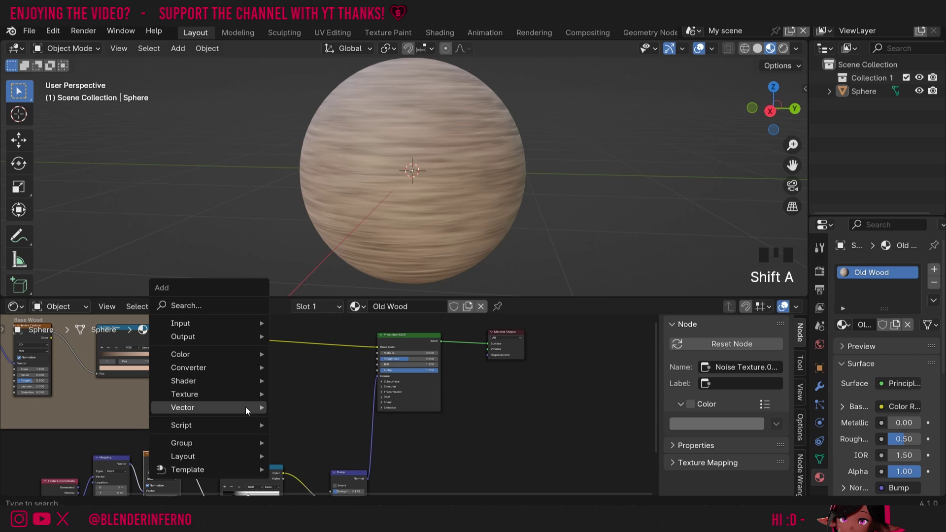
pyautogui.moveTo(224, 392)
pyautogui.moveTo(219, 368)
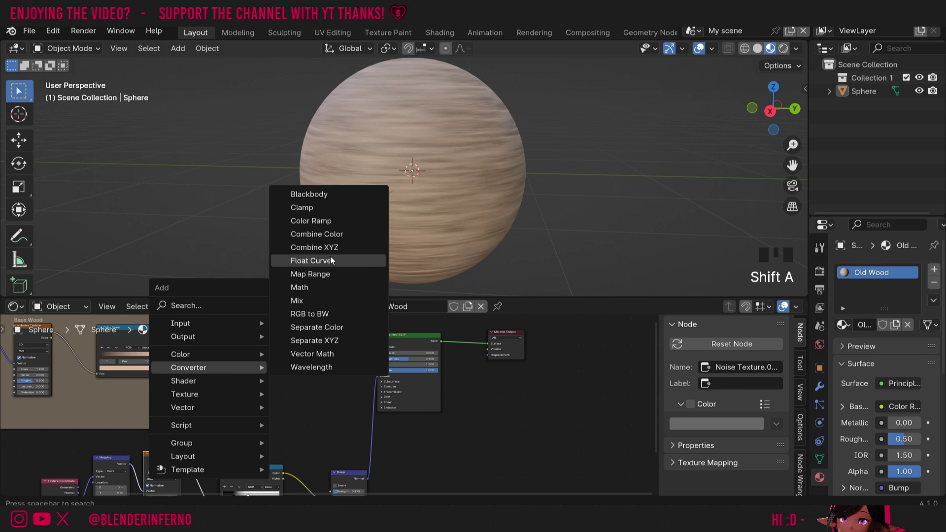
pyautogui.click(324, 223)
pyautogui.click(252, 414)
pyautogui.moveTo(180, 459); pyautogui.dragTo(221, 447)
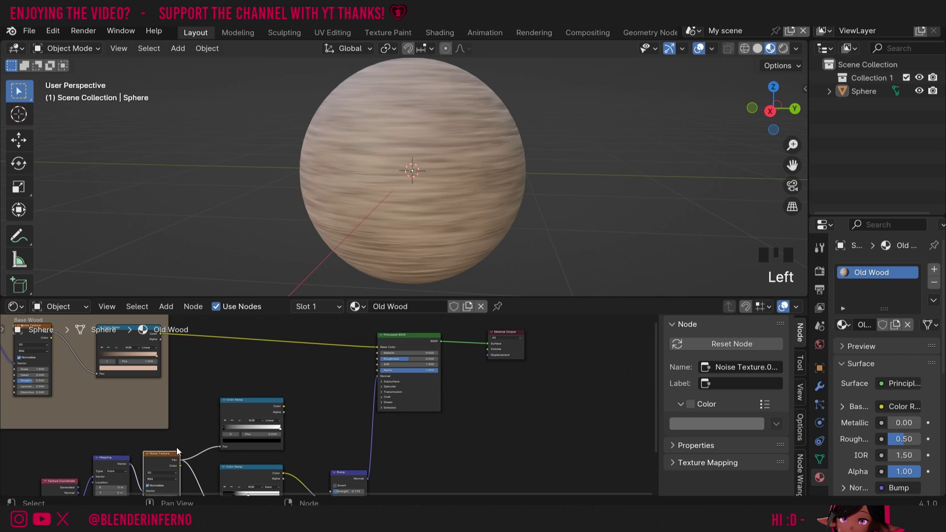
pyautogui.moveTo(284, 407); pyautogui.dragTo(489, 349)
# - Color the third Color Ramp's black stop with hex 221814 and its white stop pale peach like the Base Wood ramp
pyautogui.click(252, 446)
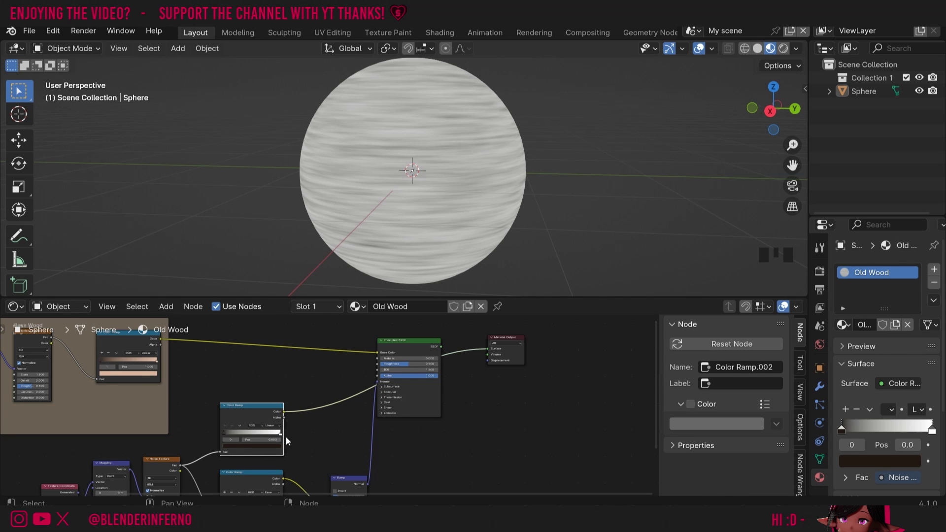
pyautogui.click(262, 445)
pyautogui.click(268, 416)
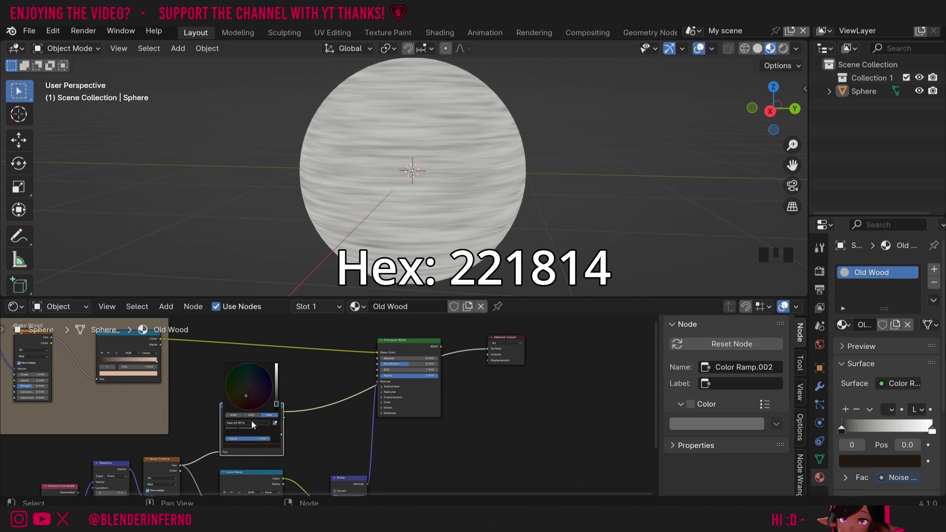
pyautogui.click(277, 431)
pyautogui.click(262, 446)
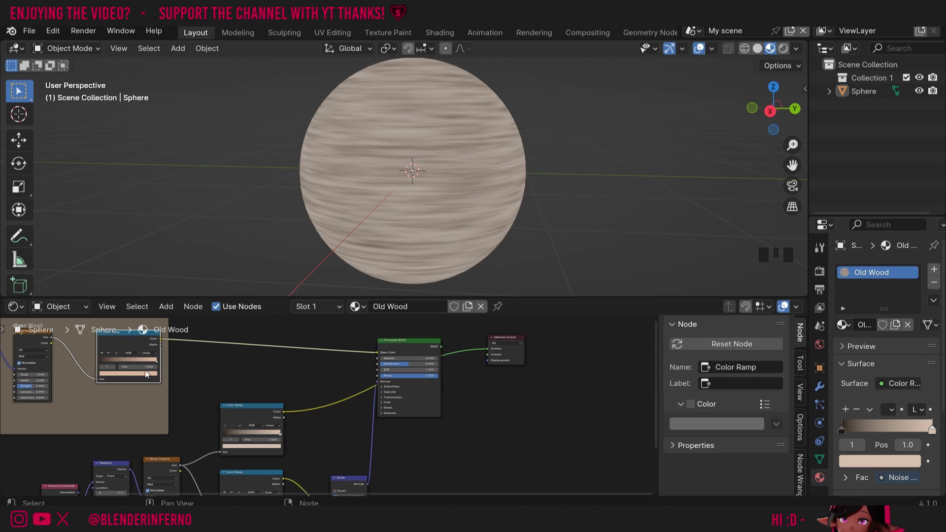
# - Tidy the third Color Ramp's position and join all nodes of the second noise group, including the Bump, in a frame
pyautogui.moveTo(247, 406); pyautogui.dragTo(232, 412)
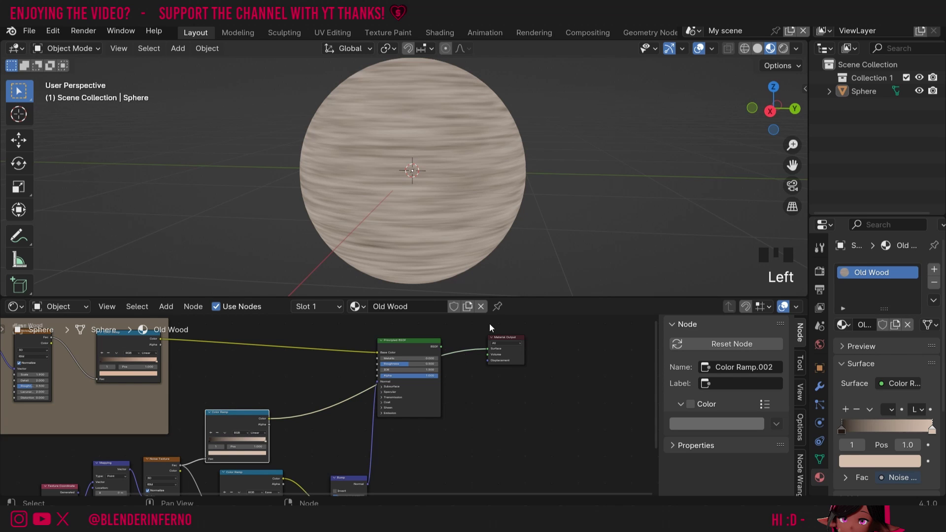
pyautogui.scroll(-3, 323, 421)
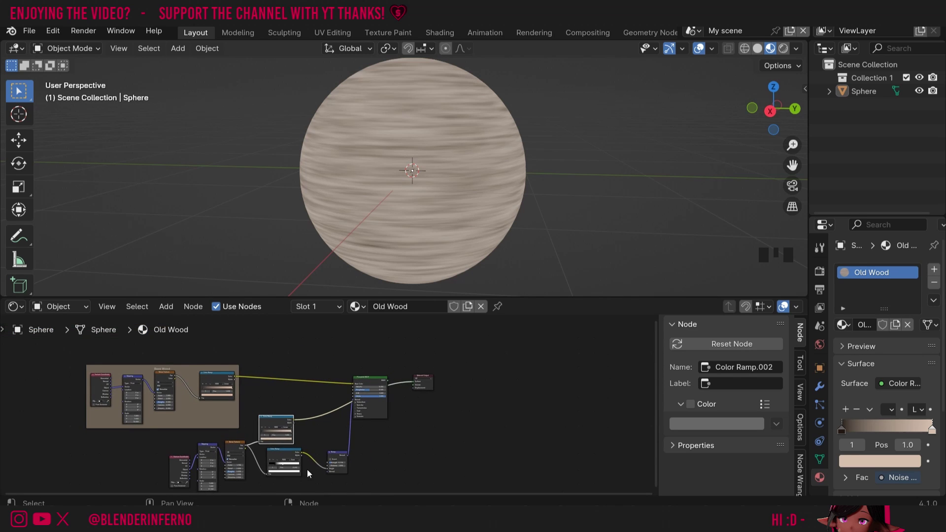
pyautogui.scroll(-1, 306, 469)
pyautogui.moveTo(344, 489); pyautogui.dragTo(163, 453)
pyautogui.hotkey('ctrl', 'j')
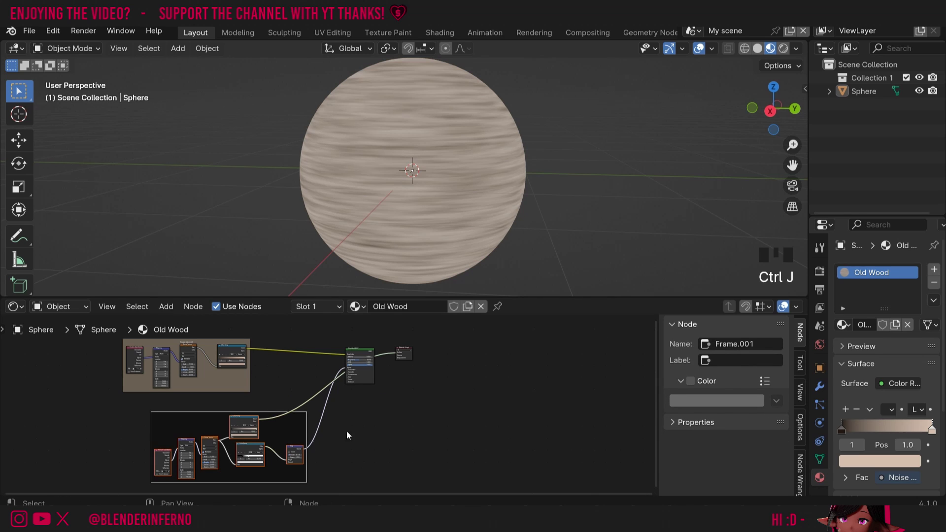
# - Label the new frame Wood Cracks and give it a dark brown custom color
pyautogui.click(293, 427)
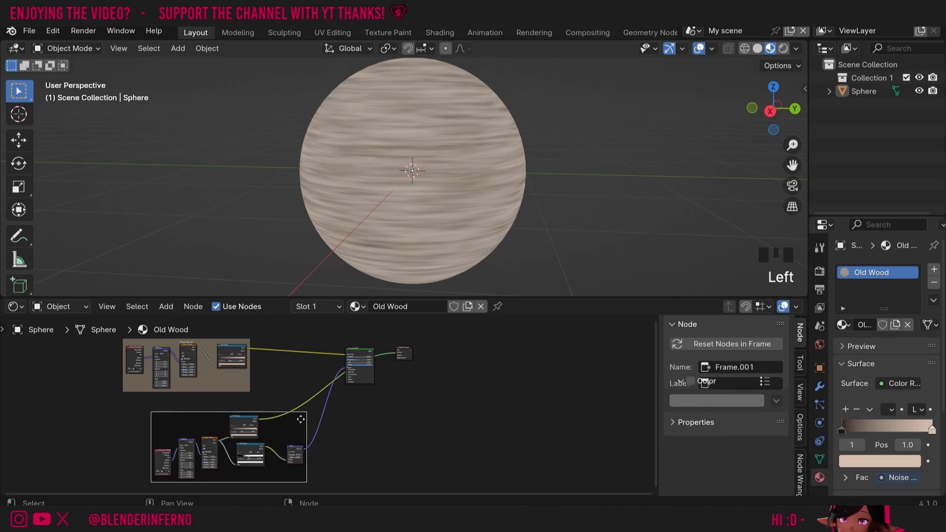
pyautogui.click(740, 383)
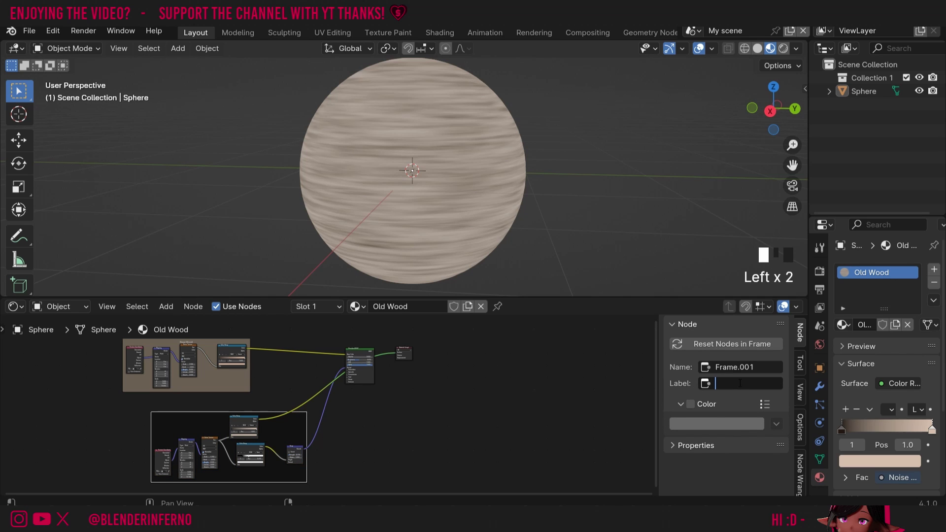
pyautogui.write('Wood Cracks')
pyautogui.click(690, 404)
pyautogui.click(717, 423)
pyautogui.click(725, 328)
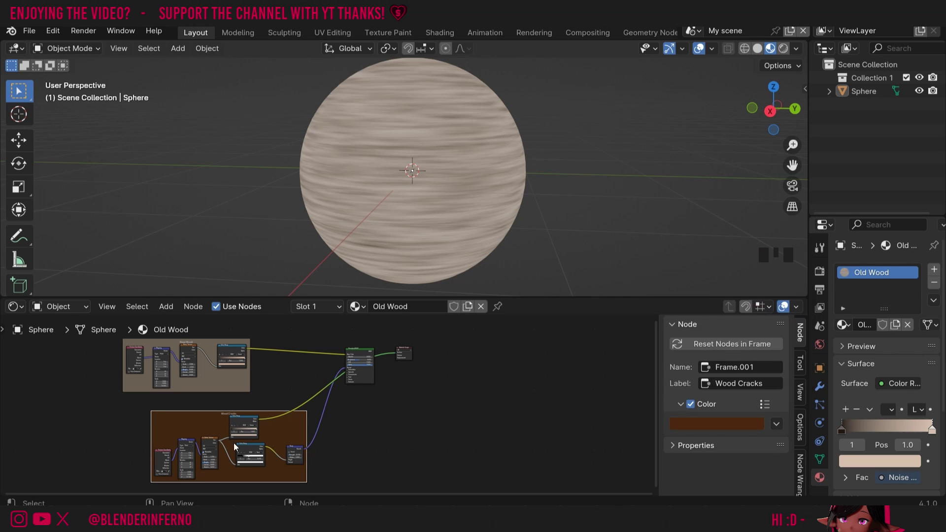
# - Add a Mix node between the Base Wood frame and the Principled BSDF, and set its data type to Color
pyautogui.scroll(4, 295, 390)
pyautogui.moveTo(654, 377); pyautogui.dragTo(654, 406)
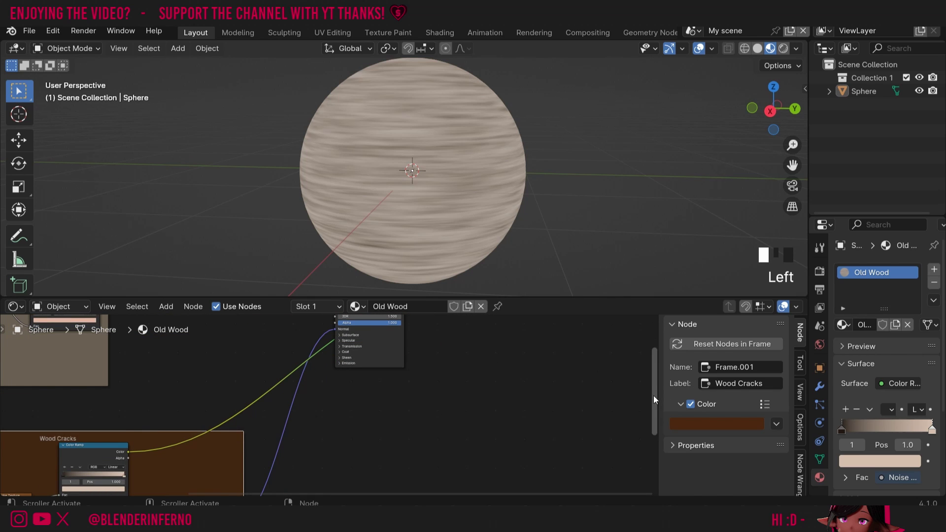
pyautogui.moveTo(655, 374); pyautogui.dragTo(60, 347)
pyautogui.moveTo(98, 378); pyautogui.dragTo(361, 409)
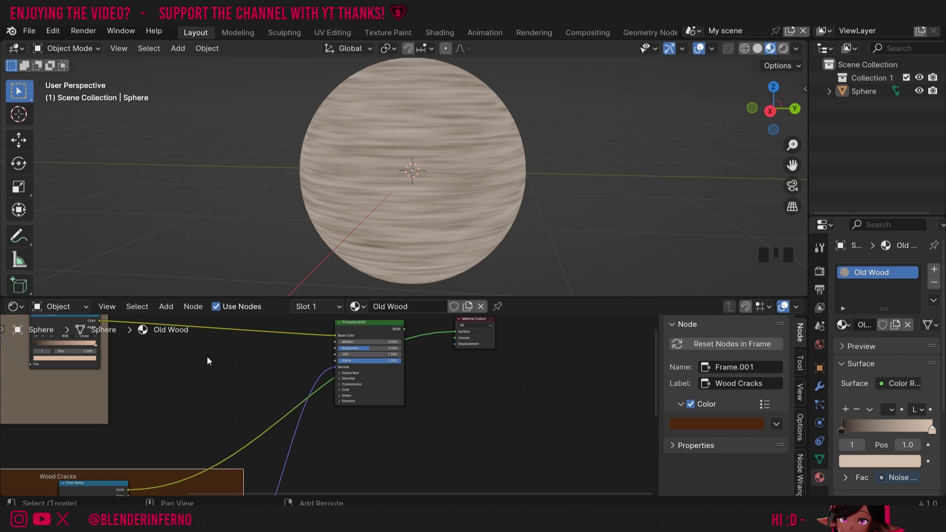
pyautogui.hotkey('shift', 'a')
pyautogui.moveTo(173, 356)
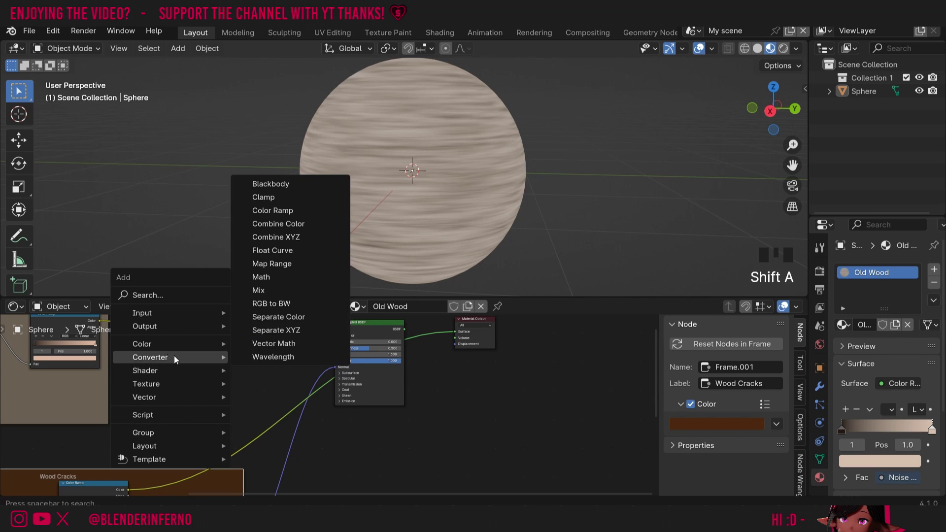
pyautogui.click(296, 275)
pyautogui.click(201, 365)
pyautogui.click(200, 365)
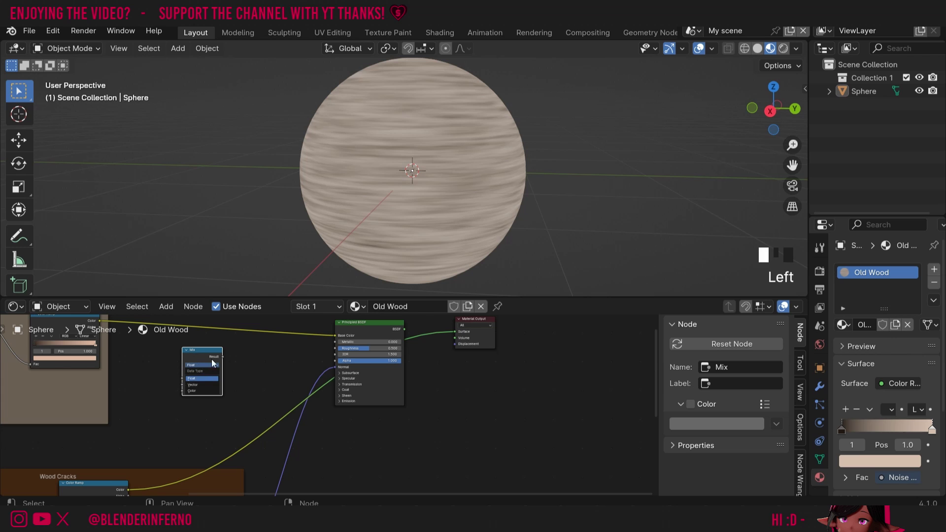
pyautogui.moveTo(191, 359); pyautogui.dragTo(201, 367)
pyautogui.moveTo(234, 368); pyautogui.dragTo(235, 404, button='middle')
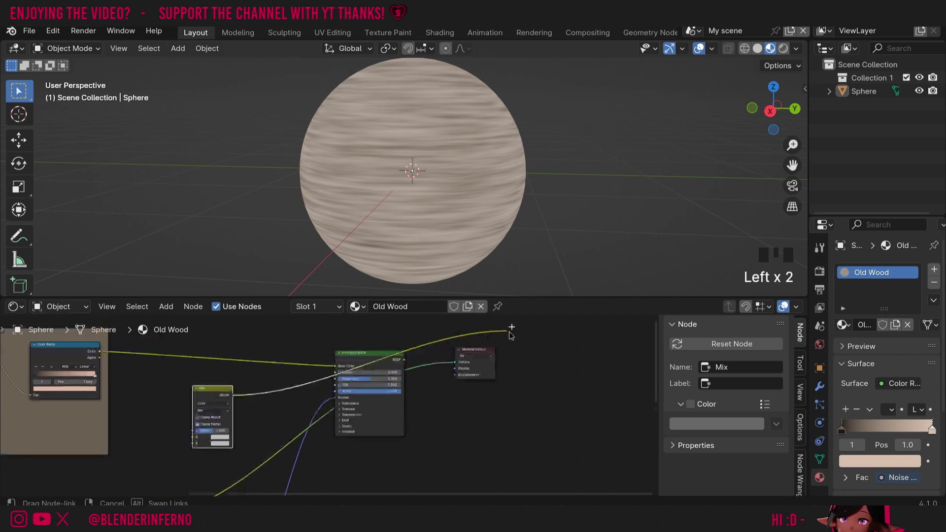
# - Preview the Mix node on the sphere, set its A color to purple and raise its Factor to 1
pyautogui.keyDown('ctrl'); pyautogui.keyDown('shift'); pyautogui.click(214, 419); pyautogui.keyUp('shift'); pyautogui.keyUp('ctrl')
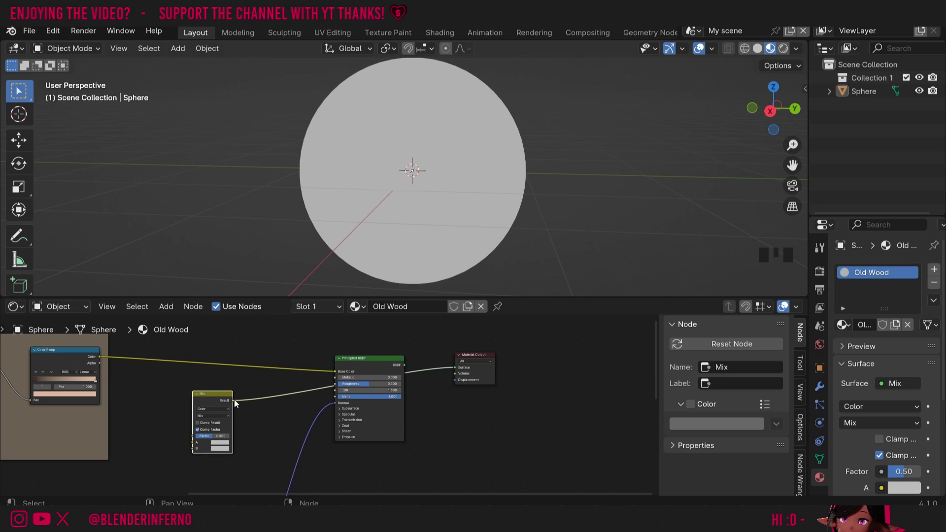
pyautogui.moveTo(257, 464); pyautogui.dragTo(261, 421, button='middle')
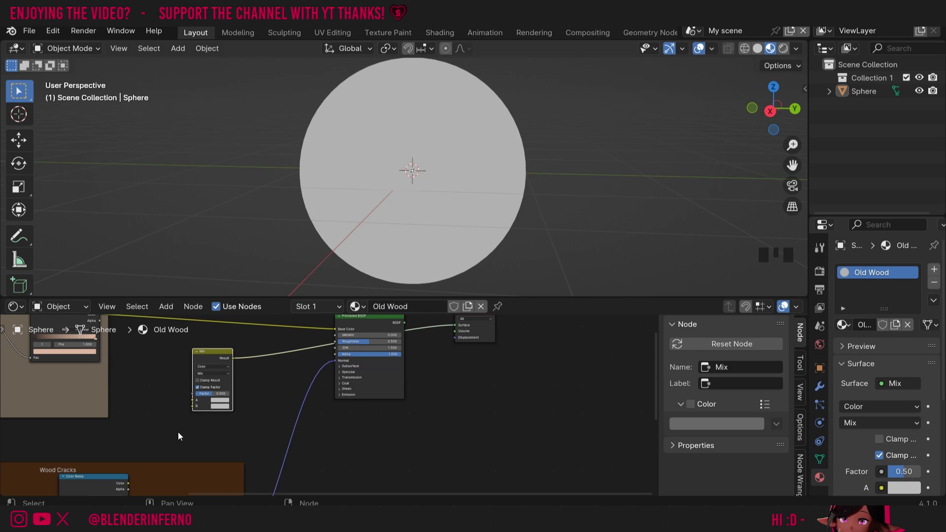
pyautogui.click(218, 402)
pyautogui.click(254, 332)
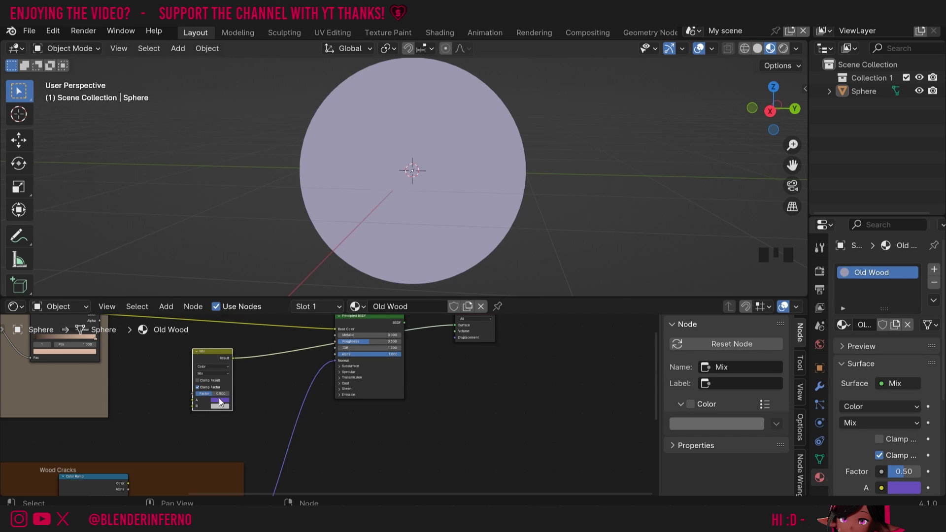
pyautogui.moveTo(217, 394)
pyautogui.mouseDown()
pyautogui.moveTo(192, 393)
pyautogui.moveTo(227, 406)
pyautogui.mouseUp()
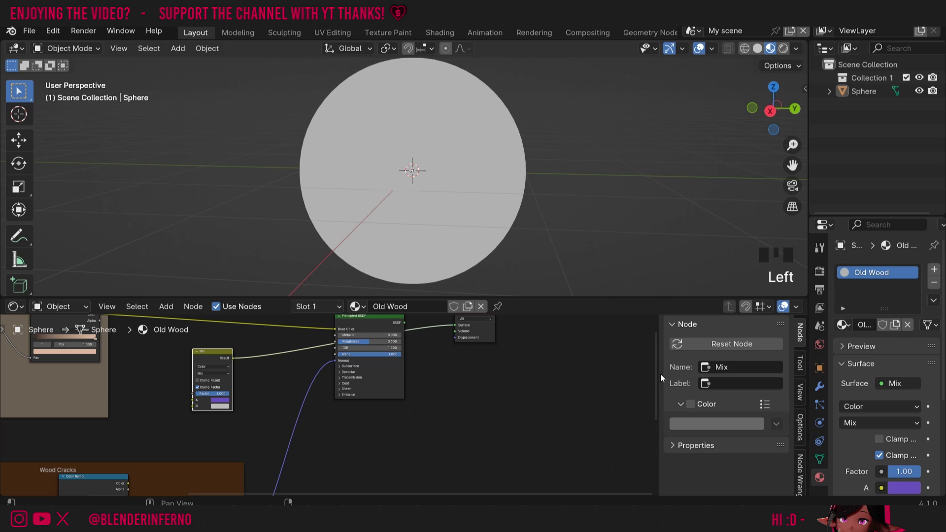
# - Drive the Mix node's Factor with the black-and-white Color Ramp that feeds the Bump in the Wood Cracks frame
pyautogui.moveTo(654, 374); pyautogui.dragTo(645, 435)
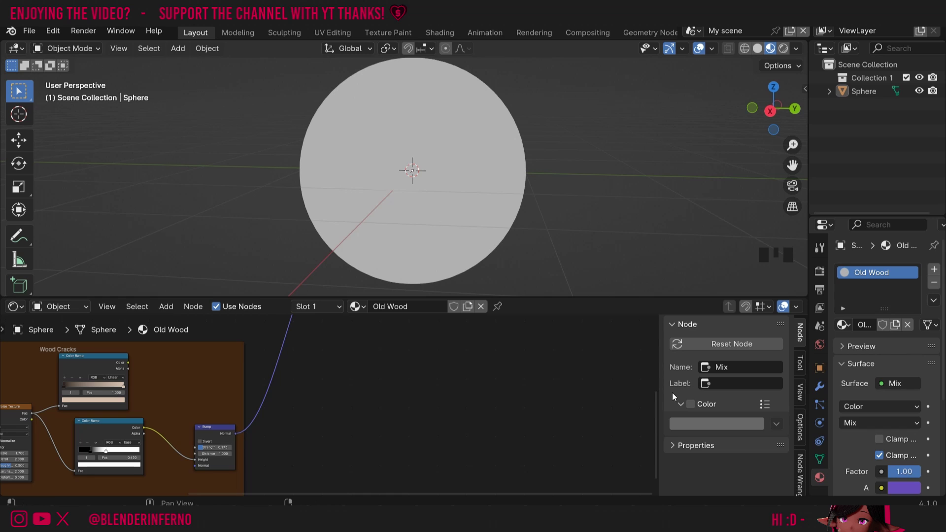
pyautogui.moveTo(654, 432)
pyautogui.mouseDown()
pyautogui.moveTo(655, 463)
pyautogui.moveTo(644, 433)
pyautogui.mouseUp()
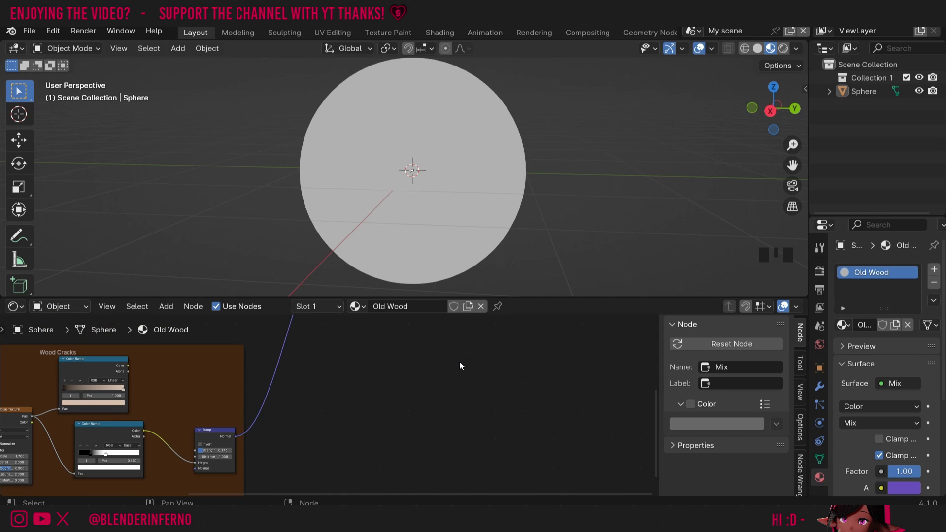
pyautogui.moveTo(143, 431)
pyautogui.mouseDown()
pyautogui.moveTo(185, 389)
pyautogui.moveTo(194, 419)
pyautogui.mouseUp()
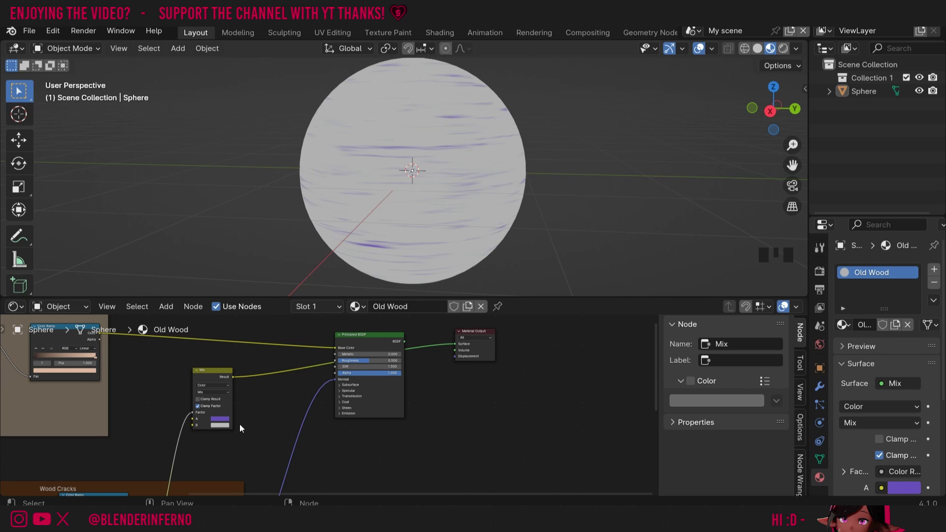
pyautogui.moveTo(652, 371)
pyautogui.mouseDown()
pyautogui.moveTo(637, 429)
pyautogui.moveTo(643, 370)
pyautogui.mouseUp()
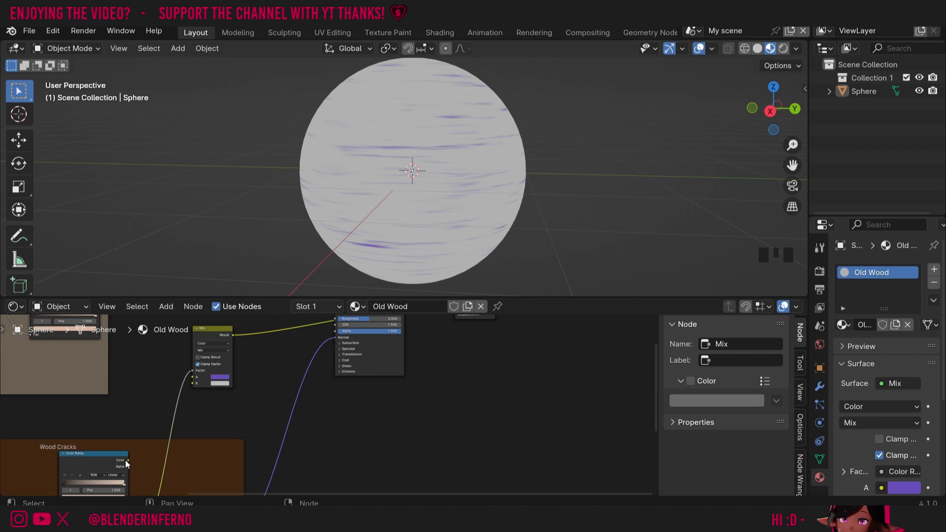
# - Connect the brown Wood Cracks Color Ramp to the Mix node's A input and the Base Wood Color Ramp to B
pyautogui.moveTo(127, 460)
pyautogui.mouseDown()
pyautogui.moveTo(193, 391)
pyautogui.moveTo(194, 379)
pyautogui.mouseUp()
pyautogui.moveTo(64, 327); pyautogui.dragTo(59, 363)
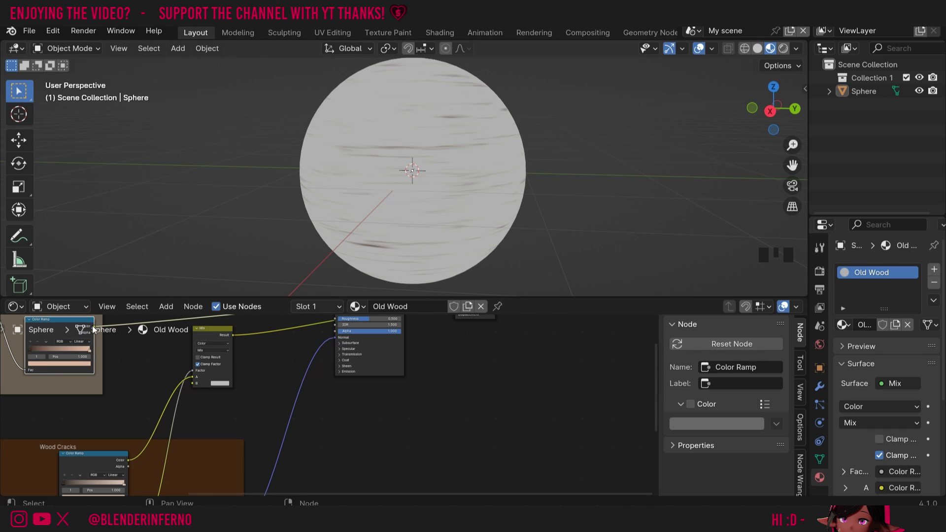
pyautogui.moveTo(93, 326); pyautogui.dragTo(194, 384)
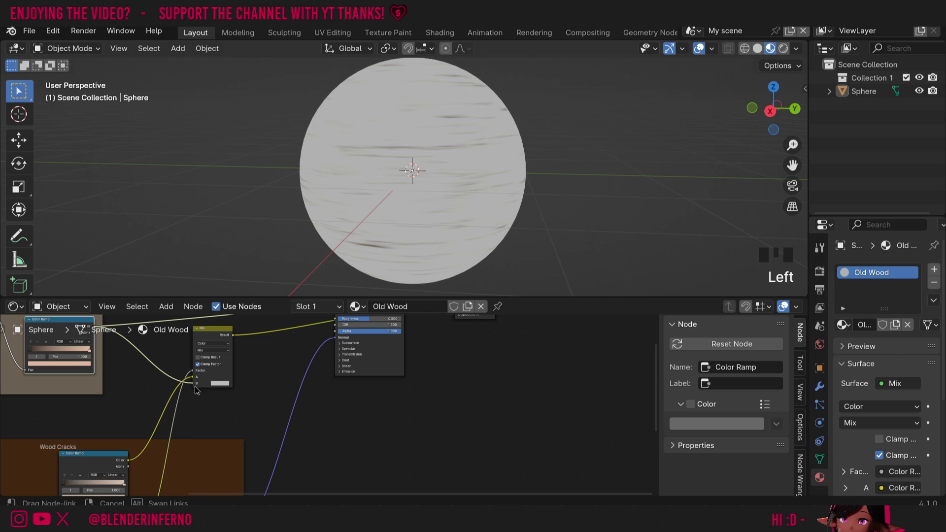
pyautogui.click(197, 383)
pyautogui.moveTo(773, 108); pyautogui.dragTo(774, 109)
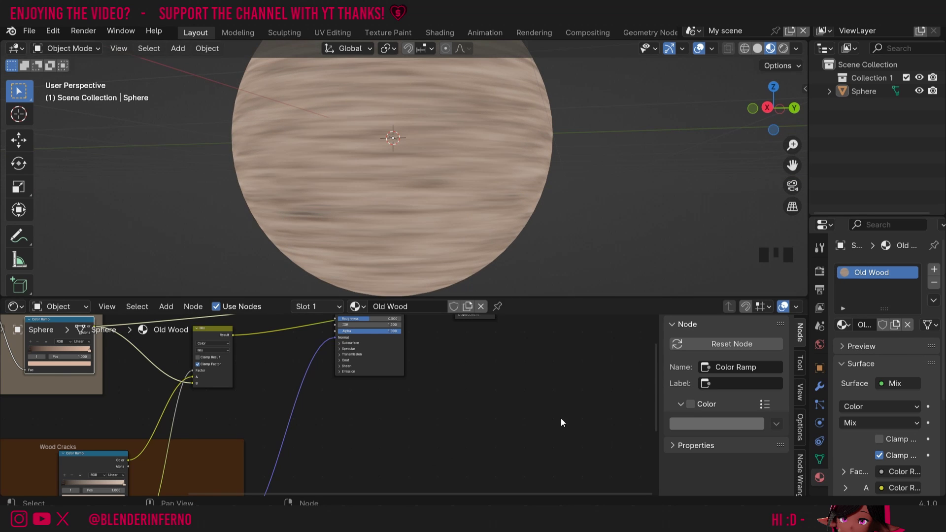
# - Feed the Mix result into the Principled BSDF's Base Color and connect the BSDF to the Material Output's Surface
pyautogui.moveTo(655, 419); pyautogui.dragTo(650, 389)
pyautogui.moveTo(233, 393); pyautogui.dragTo(339, 365)
pyautogui.moveTo(404, 358); pyautogui.dragTo(460, 365)
pyautogui.moveTo(773, 108); pyautogui.dragTo(399, 141)
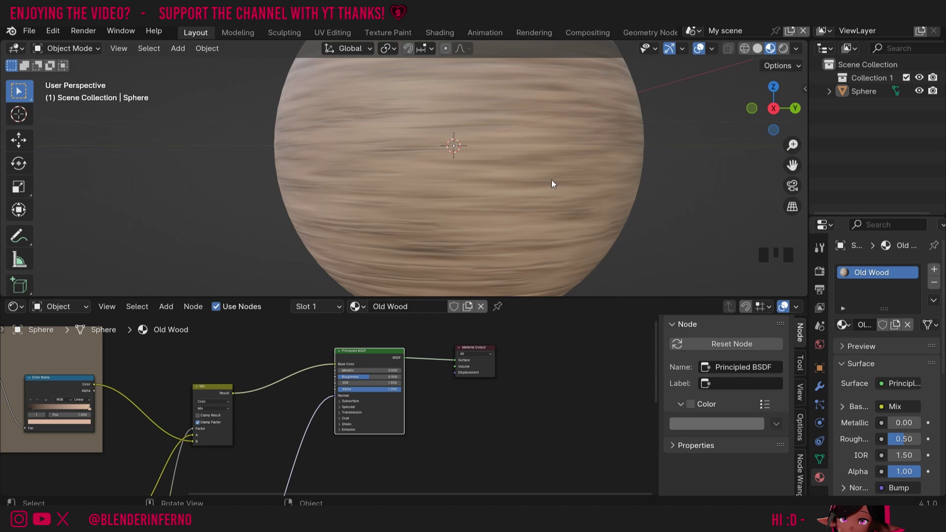
pyautogui.scroll(-2, 368, 364)
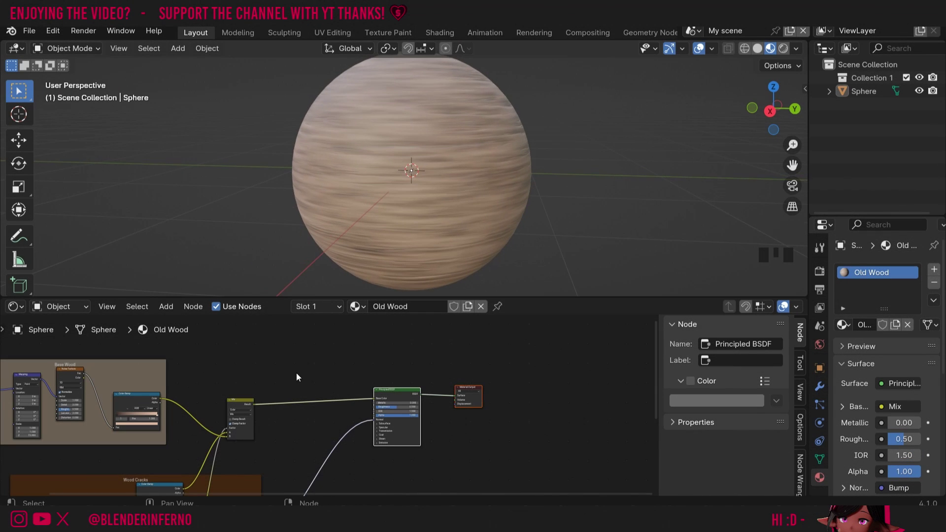
# - Add another Noise Texture node in the empty area above the Base Wood and Mix nodes
pyautogui.hotkey('shift', 'a')
pyautogui.moveTo(296, 374)
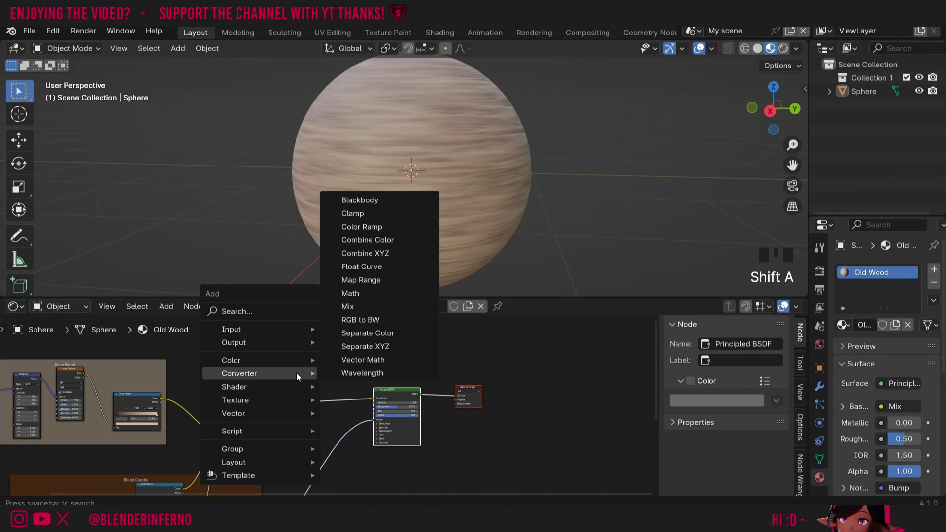
pyautogui.moveTo(268, 386)
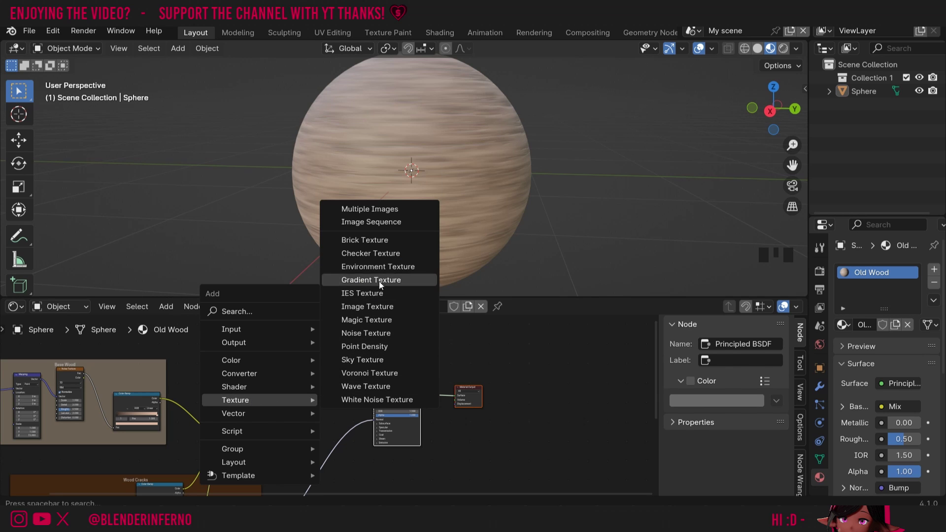
pyautogui.click(367, 333)
pyautogui.click(214, 387)
# - Add Texture Coordinate and Mapping nodes feeding the new Noise Texture from the Object output, and preview its Fac on the Material Output
pyautogui.hotkey('shift', 'a')
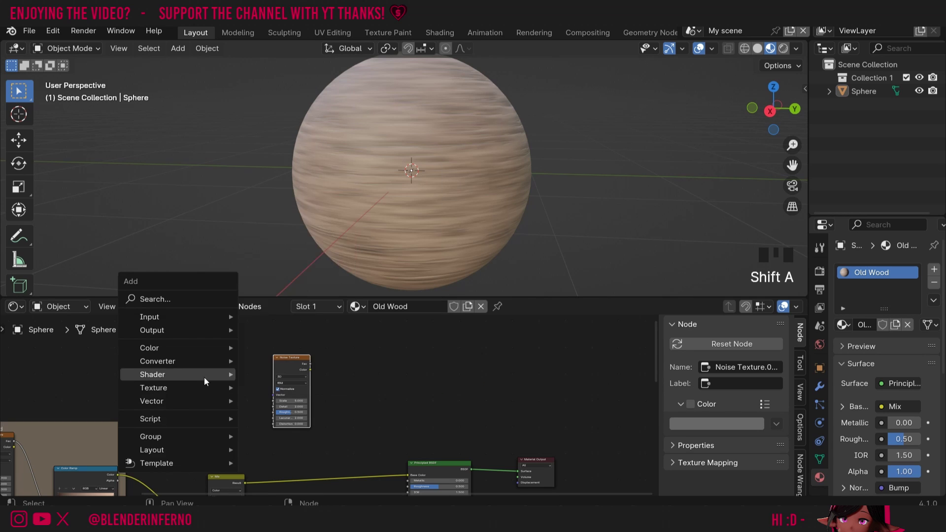
pyautogui.moveTo(149, 317)
pyautogui.click(282, 263)
pyautogui.click(232, 387)
pyautogui.hotkey('shift', 'a')
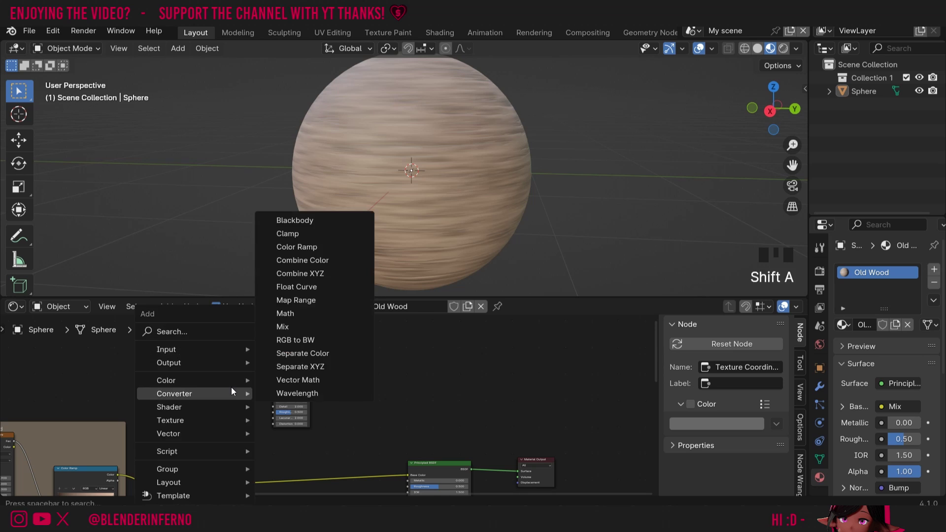
pyautogui.click(241, 392)
pyautogui.moveTo(209, 393); pyautogui.dragTo(276, 393)
pyautogui.moveTo(309, 365); pyautogui.dragTo(523, 471)
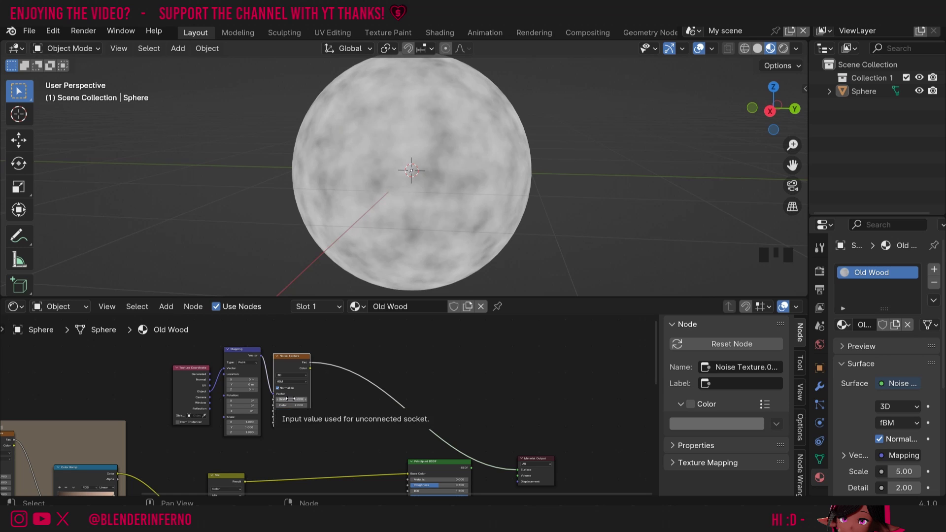
# - Set the new Noise Texture's Scale and Detail to 4.1 and increase its Roughness
pyautogui.click(288, 399)
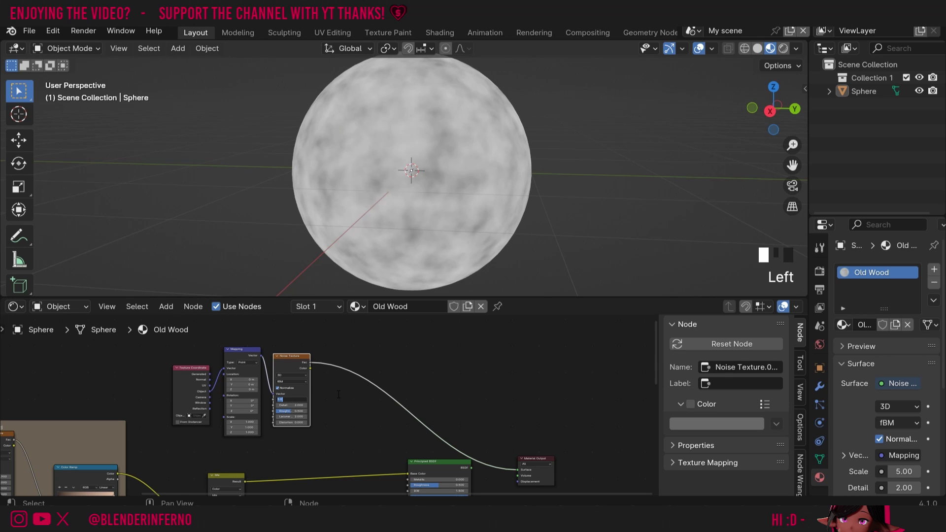
pyautogui.write('4.1')
pyautogui.press('Return')
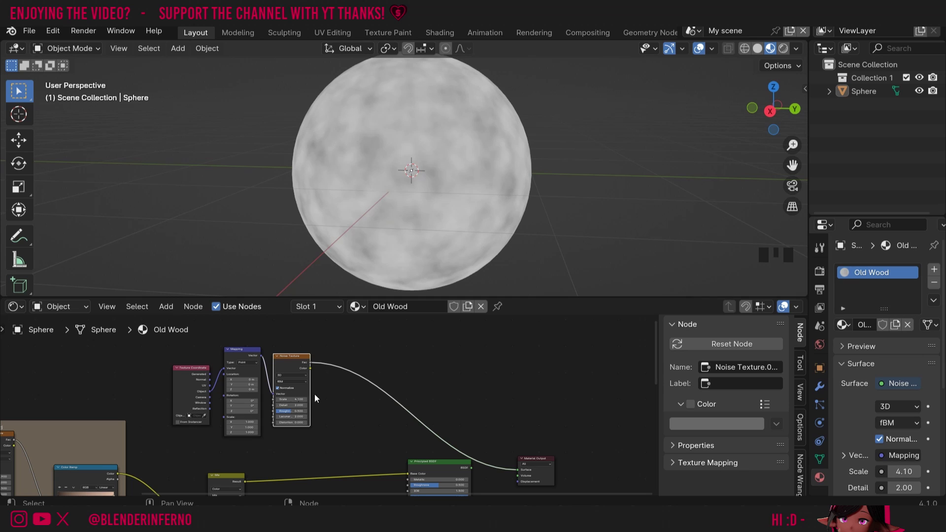
pyautogui.click(294, 405)
pyautogui.write('4.1')
pyautogui.press('Return')
pyautogui.moveTo(289, 412); pyautogui.dragTo(301, 415)
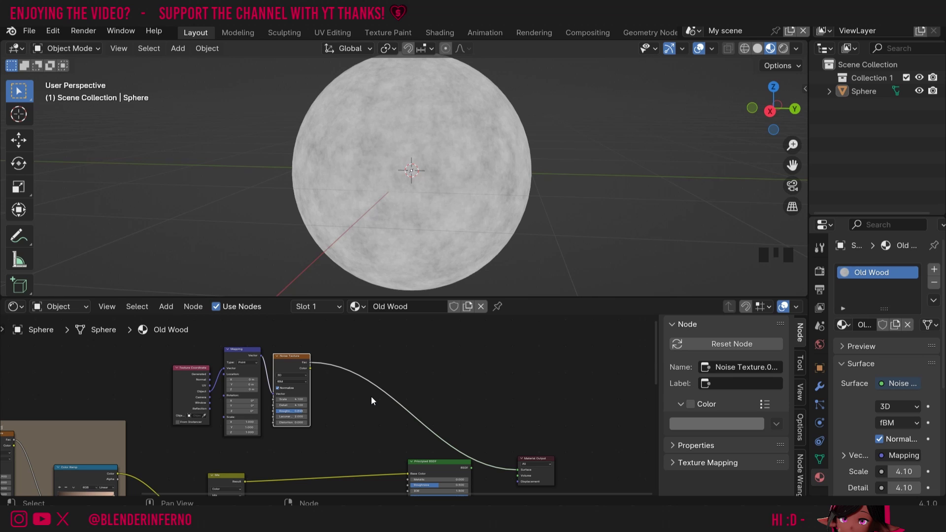
# - Insert a Color Ramp on the link between the new Noise Texture and the Material Output
pyautogui.press('shift')
pyautogui.hotkey('shift', 'a')
pyautogui.moveTo(336, 357)
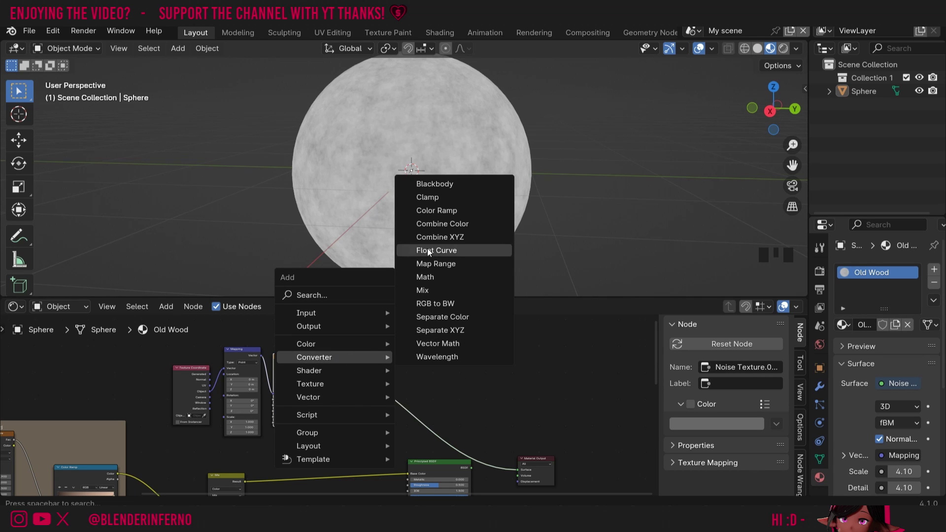
pyautogui.click(439, 210)
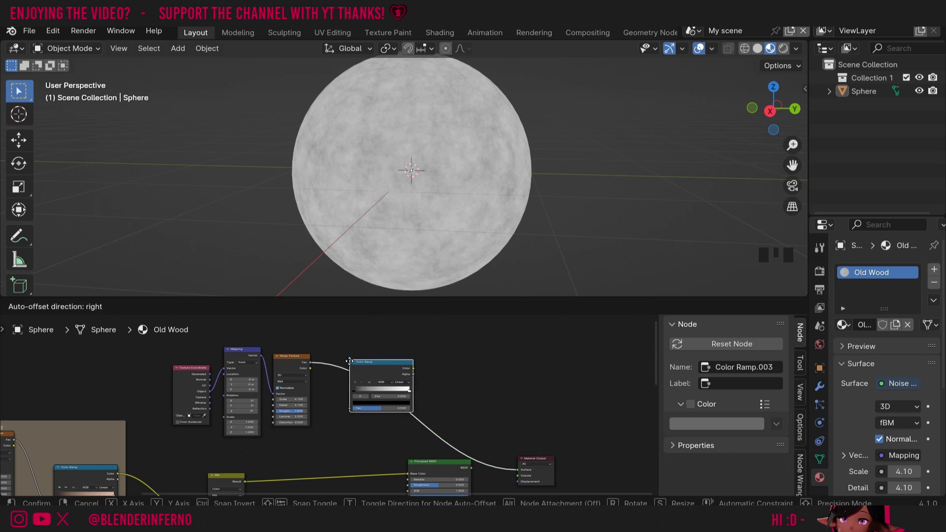
pyautogui.click(353, 362)
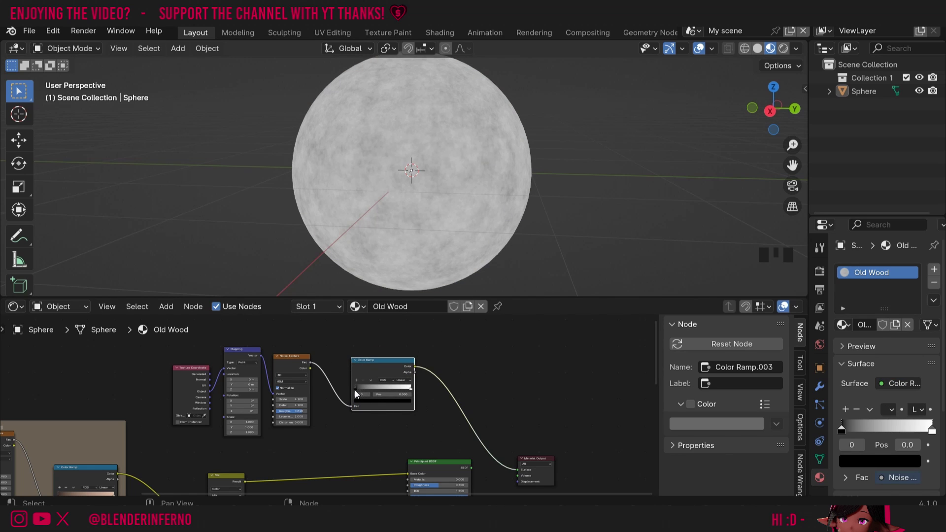
# - Move the new Color Ramp's black stop to about 0.4 and its white stop to about 0.6
pyautogui.moveTo(356, 389); pyautogui.dragTo(378, 383)
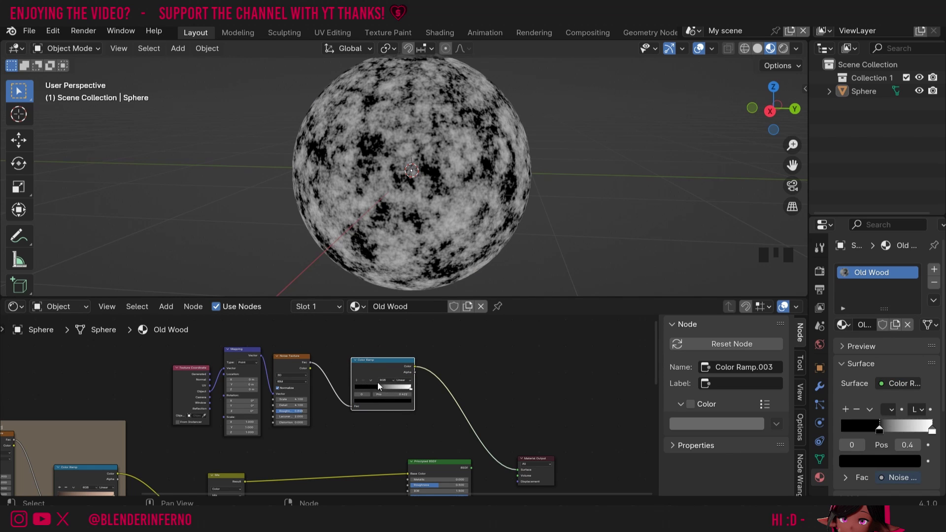
pyautogui.click(411, 389)
pyautogui.click(411, 388)
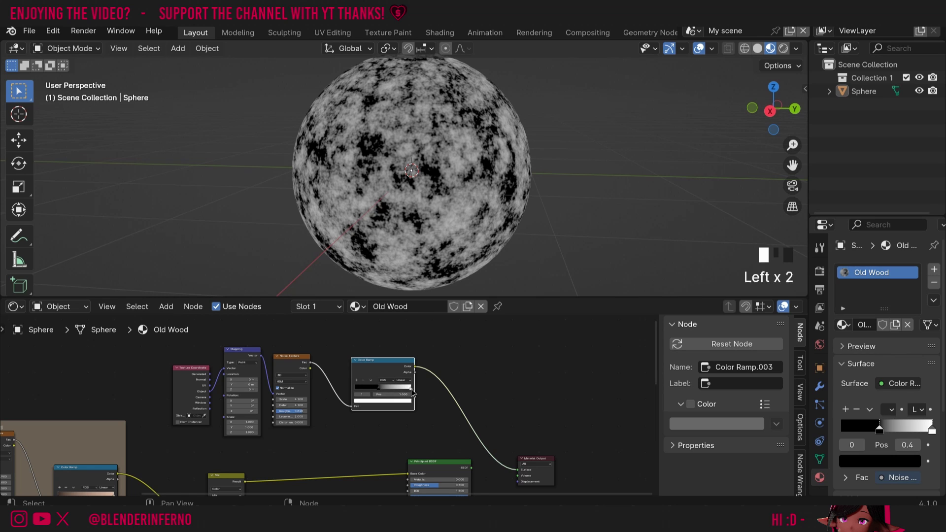
pyautogui.moveTo(411, 389); pyautogui.dragTo(391, 391)
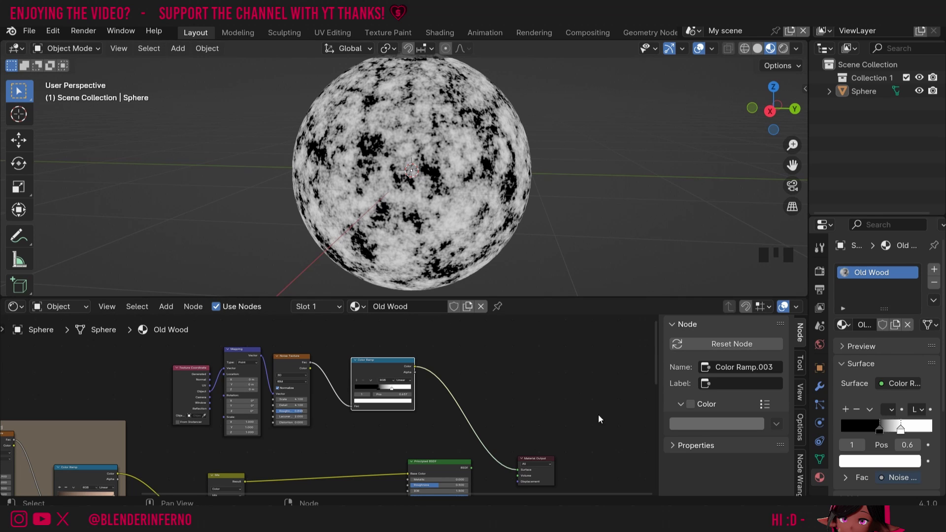
# - Tidy the positions of the output nodes and new Color Ramp, and join the four nodes of the new noise group in a frame
pyautogui.doubleClick(541, 461)
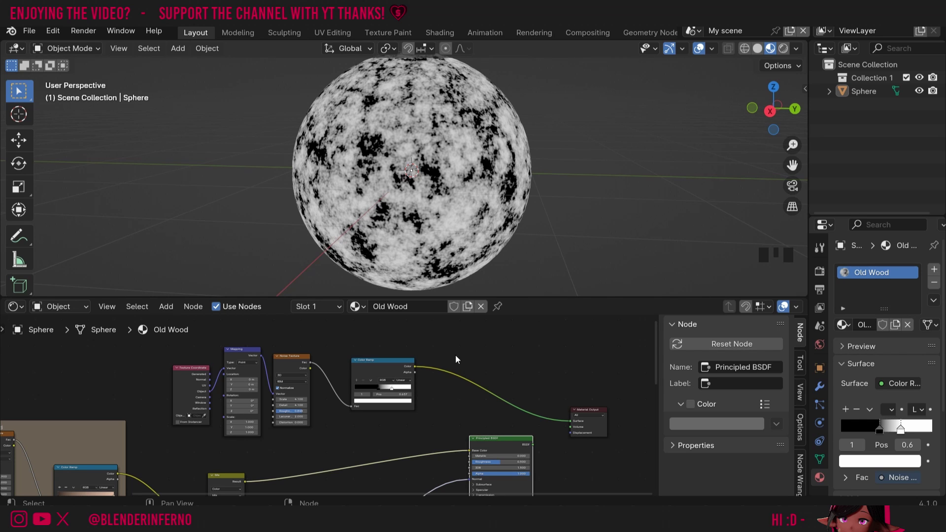
pyautogui.moveTo(361, 369); pyautogui.dragTo(353, 372)
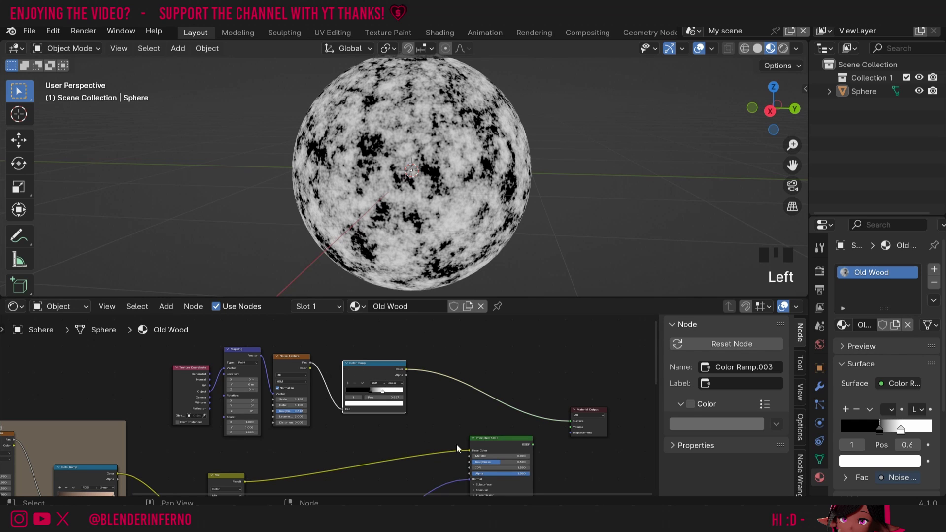
pyautogui.moveTo(655, 368); pyautogui.dragTo(655, 373)
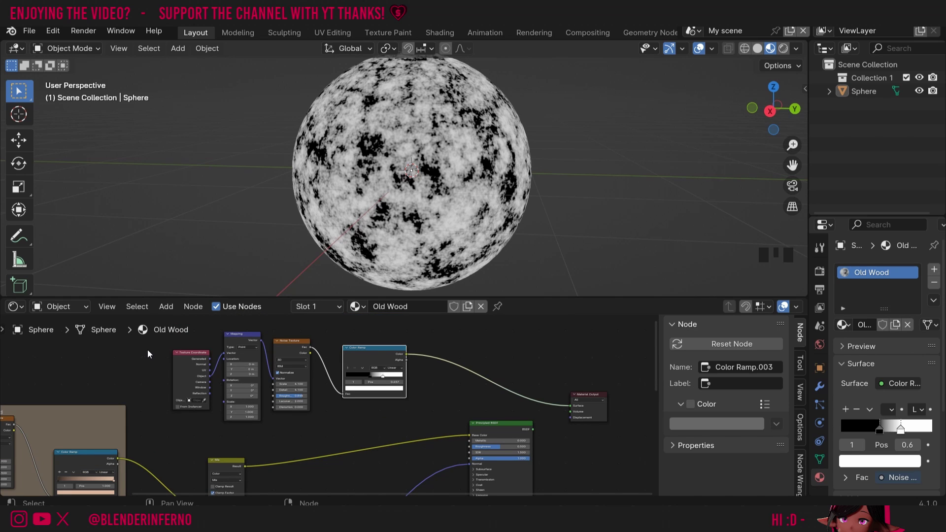
pyautogui.moveTo(145, 346); pyautogui.dragTo(388, 422)
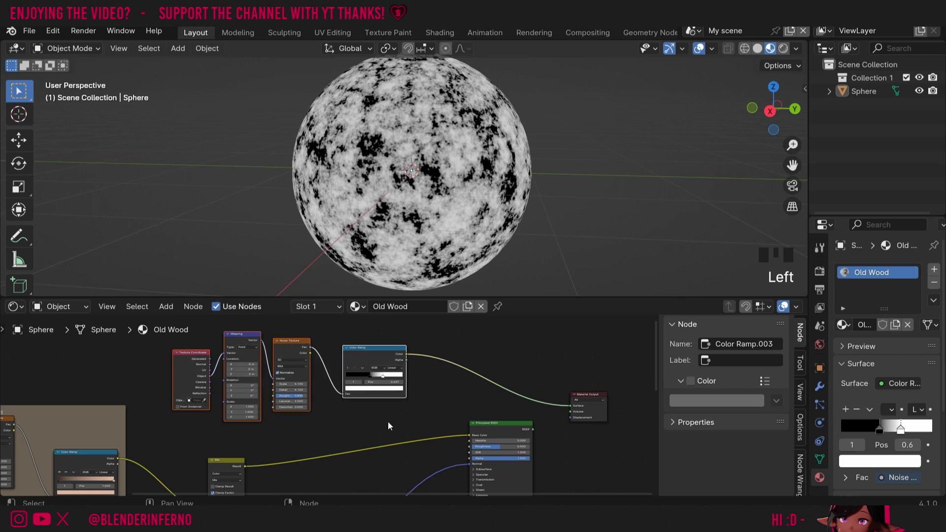
pyautogui.hotkey('ctrl', 'j')
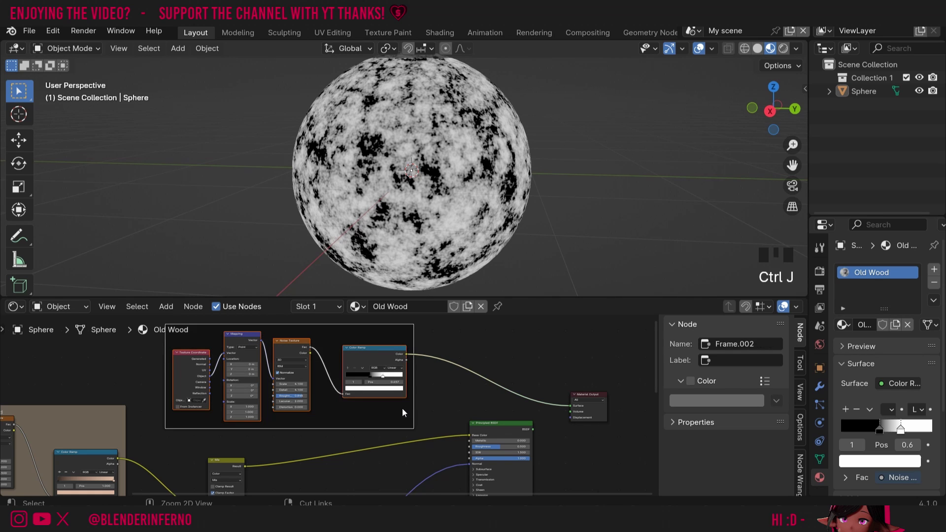
# - Label the new frame Extra Noise and give it a reddish-brown custom color
pyautogui.click(347, 337)
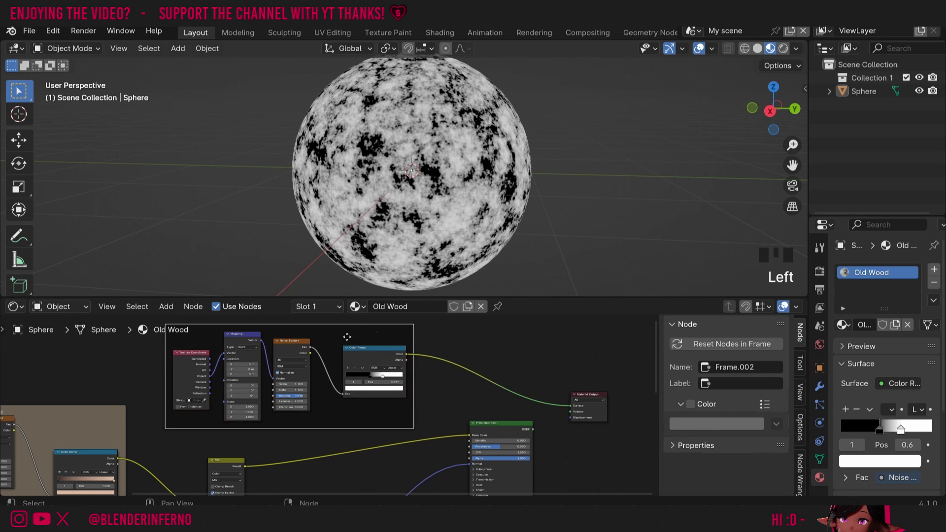
pyautogui.doubleClick(728, 383)
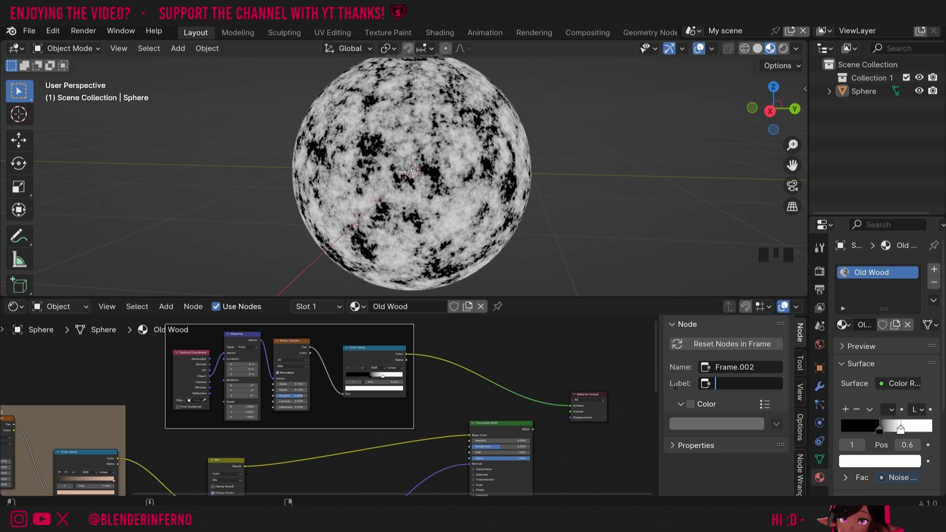
pyautogui.write('Extra Noise')
pyautogui.click(690, 404)
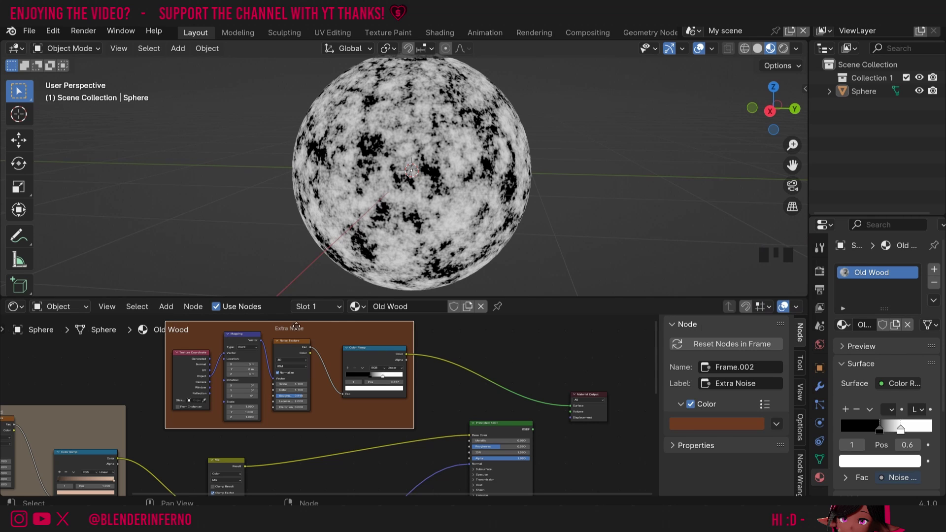
# - Move the Principled BSDF and Material Output nodes farther from the Extra Noise frame to make room for more nodes
pyautogui.moveTo(654, 370); pyautogui.dragTo(654, 426)
pyautogui.press('Home')
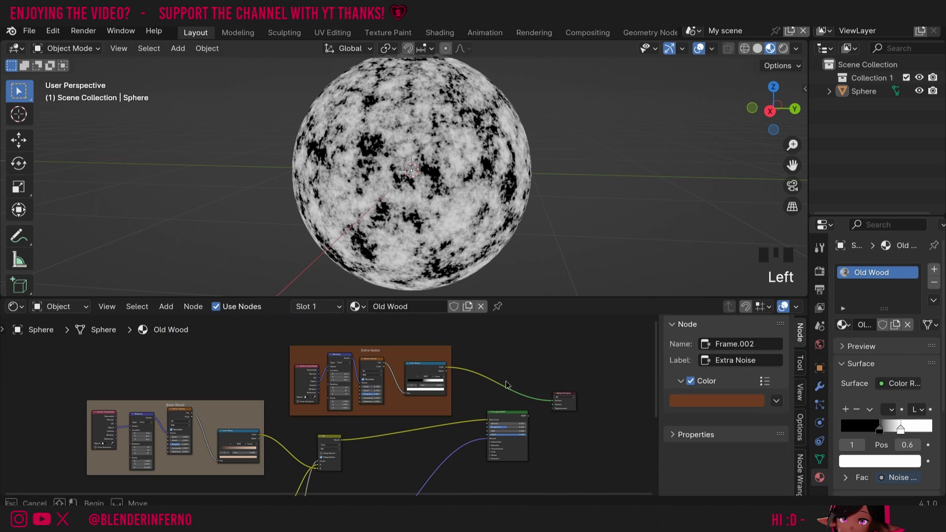
pyautogui.click(510, 414)
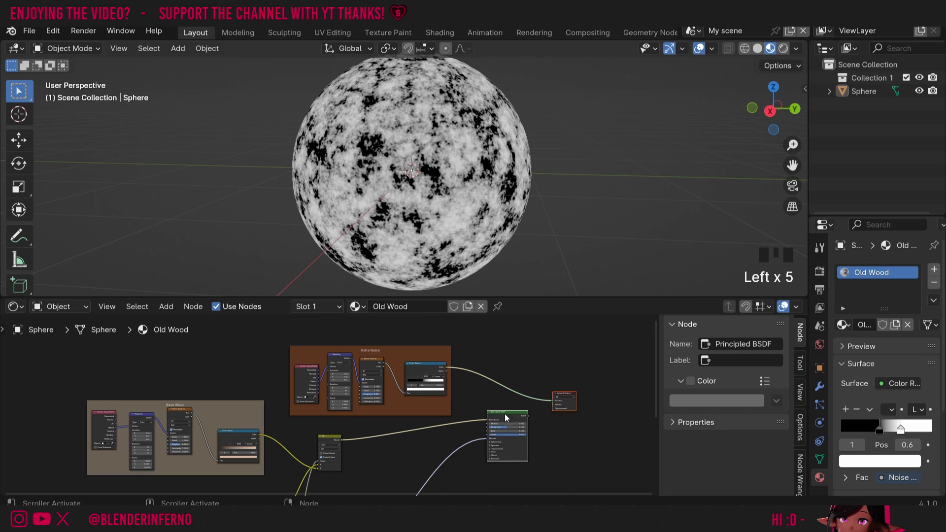
pyautogui.moveTo(505, 414); pyautogui.dragTo(586, 412)
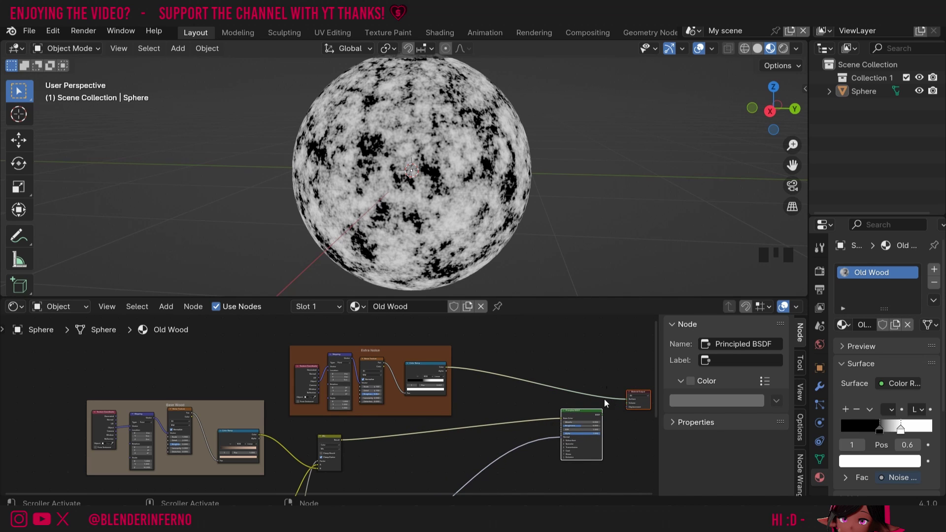
pyautogui.press('g')
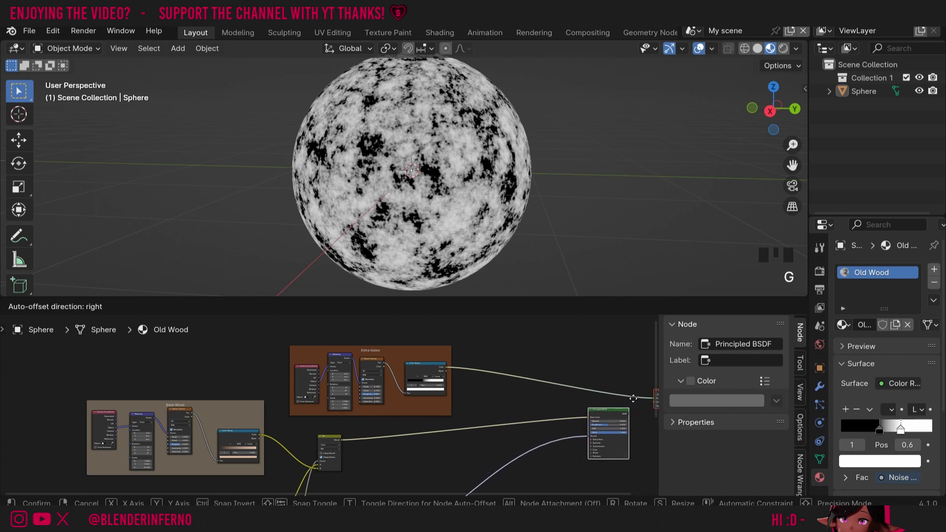
pyautogui.rightClick(531, 406)
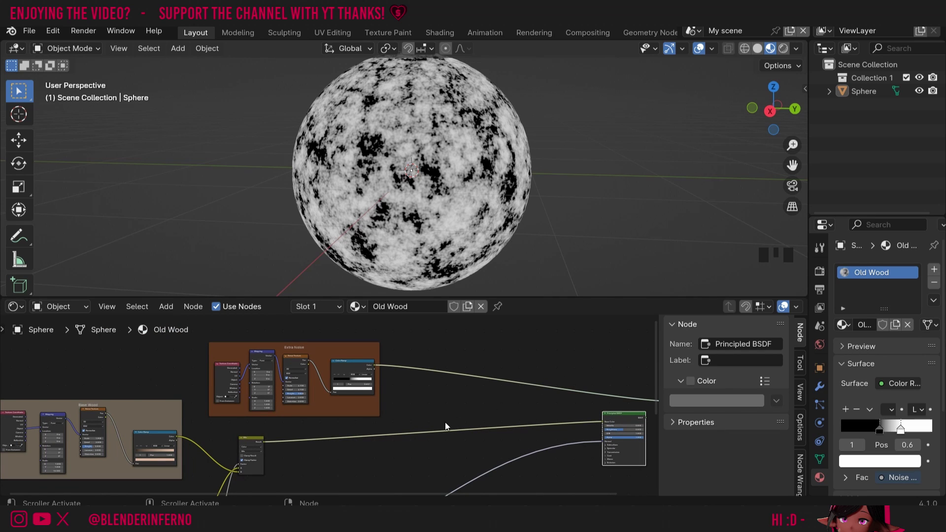
# - Add a Mix Color node in the free space between the Extra Noise frame and the Principled BSDF
pyautogui.hotkey('shift', 'a')
pyautogui.click(424, 332)
pyautogui.write('m')
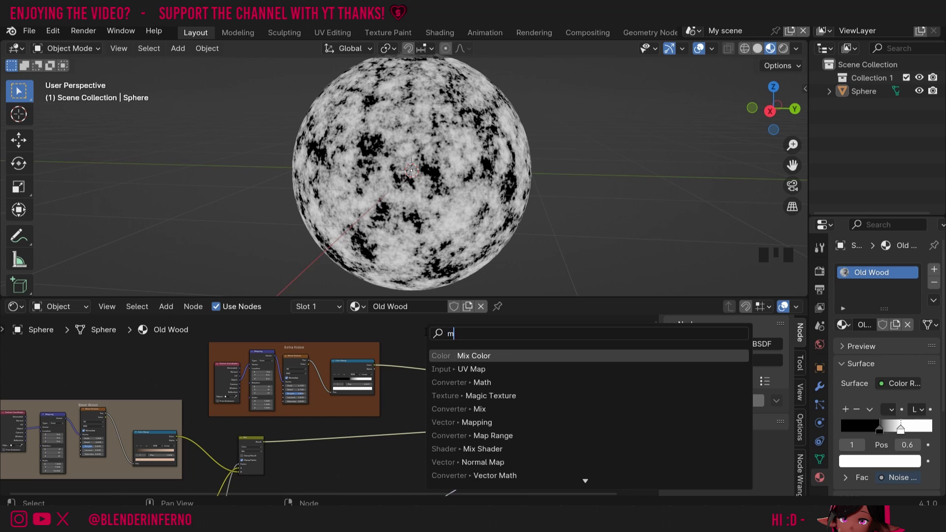
pyautogui.write('ix')
pyautogui.click(444, 368)
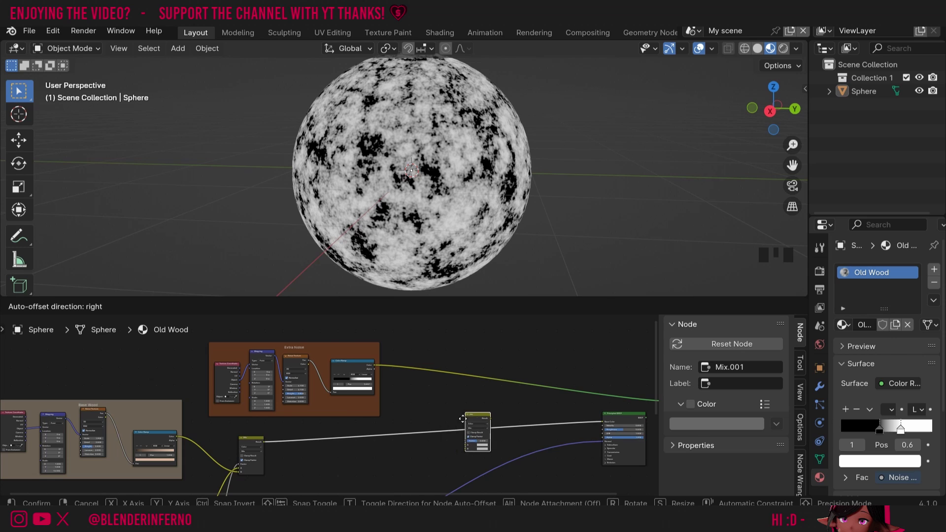
pyautogui.press('Escape')
# - Connect the Extra Noise Color Ramp's Color to the new Mix node's Factor, and the Mix Result to the Material Output's Surface
pyautogui.scroll(1, 443, 422)
pyautogui.moveTo(339, 353); pyautogui.dragTo(342, 354)
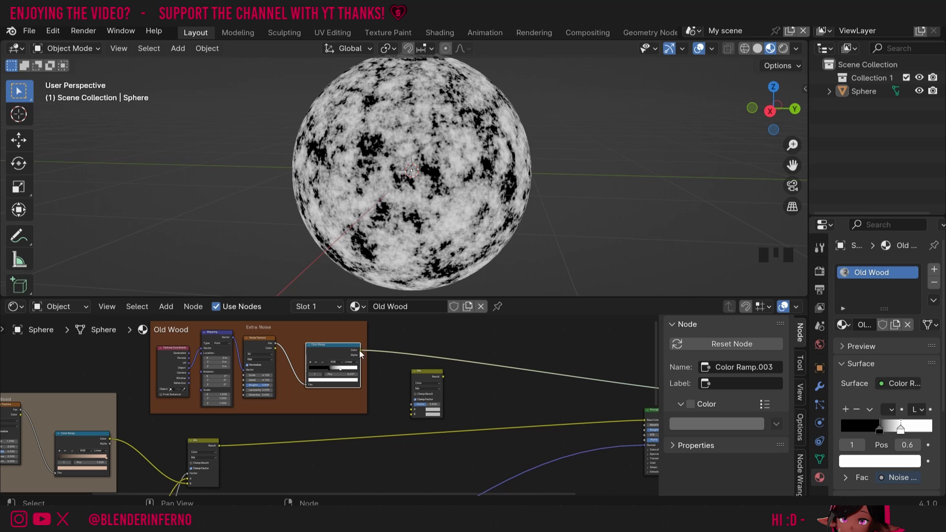
pyautogui.moveTo(361, 351); pyautogui.dragTo(412, 404)
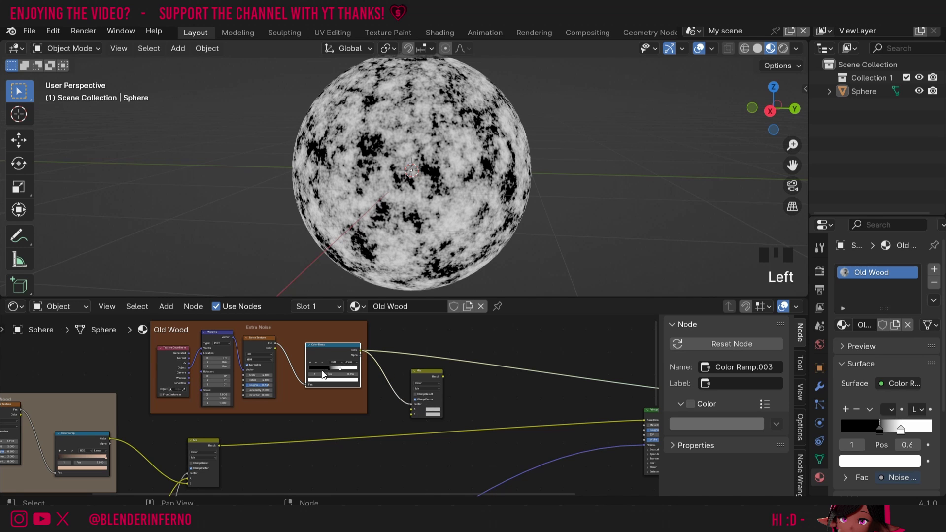
pyautogui.moveTo(443, 376); pyautogui.dragTo(639, 395)
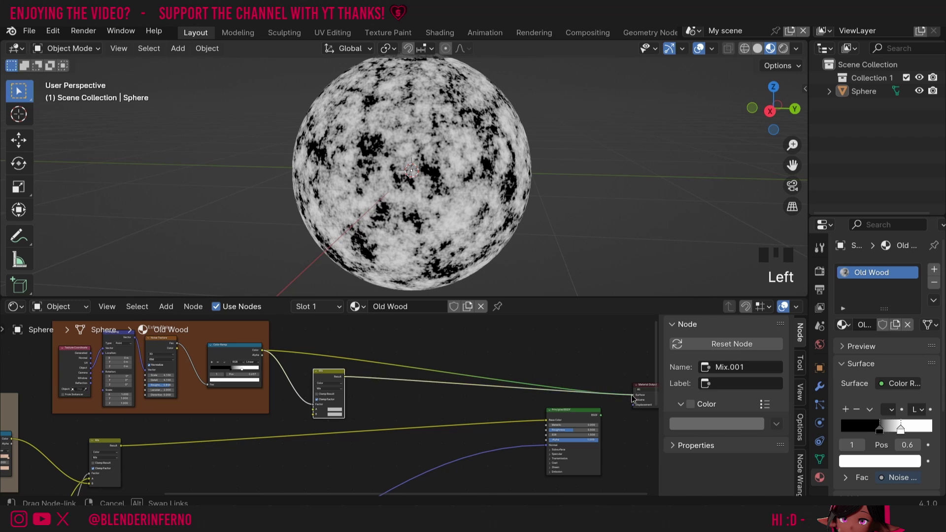
pyautogui.click(213, 354)
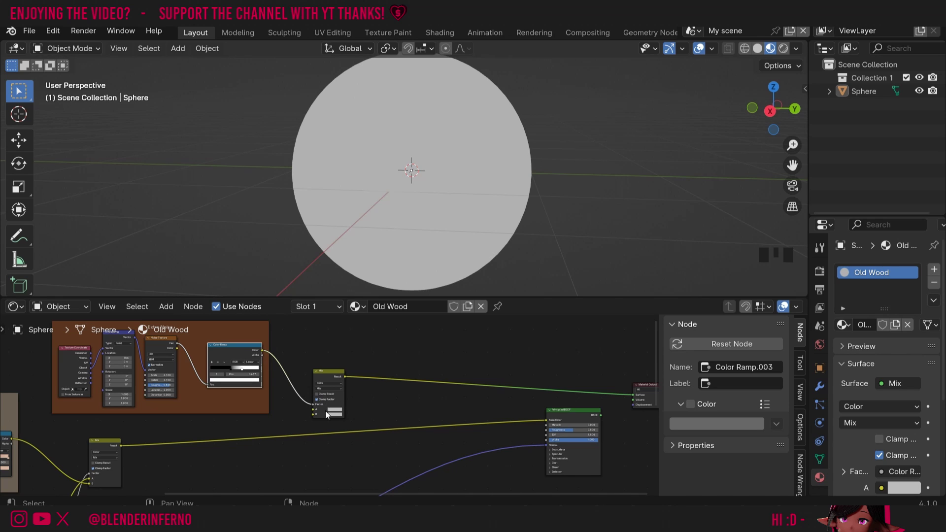
# - Connect the first Mix node's Result to both the A and B inputs of the new Mix node
pyautogui.keyDown('shift'); pyautogui.scroll(-3, 407, 417); pyautogui.keyUp('shift')
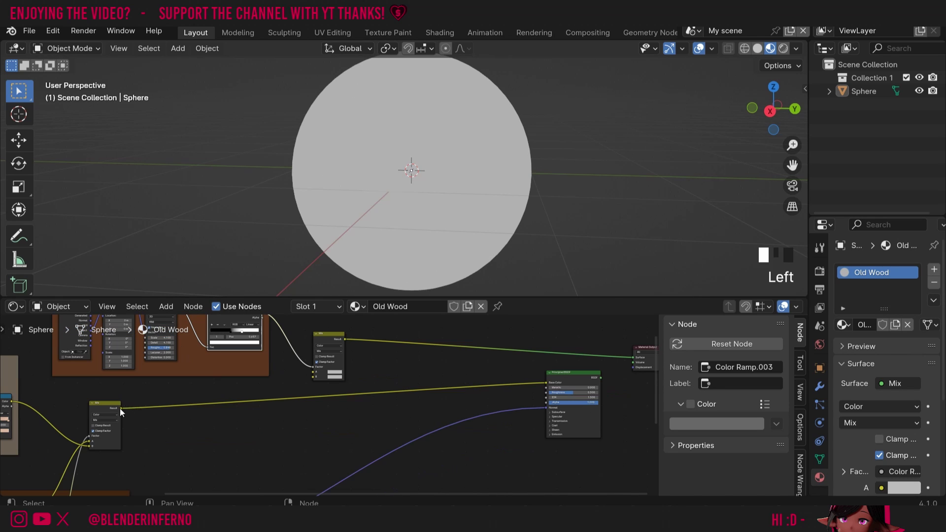
pyautogui.moveTo(103, 404); pyautogui.dragTo(315, 380)
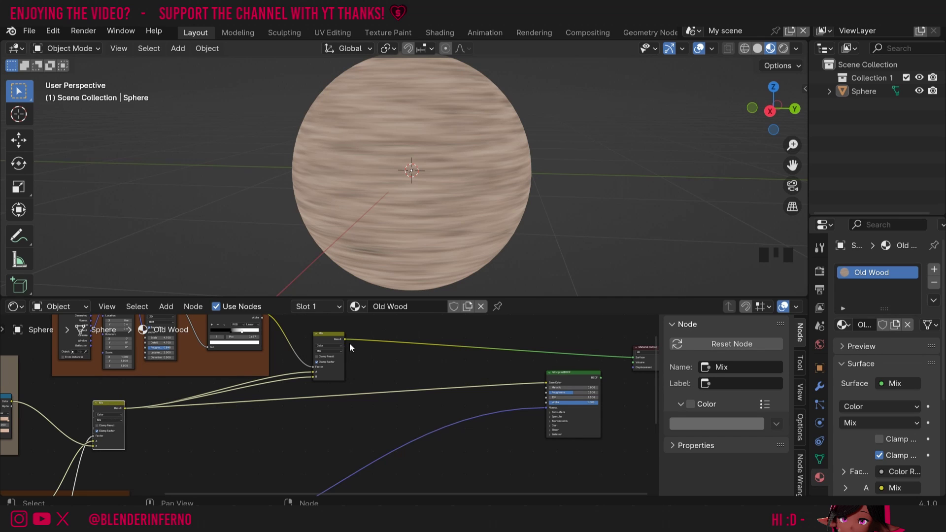
pyautogui.click(335, 369)
pyautogui.moveTo(337, 374); pyautogui.dragTo(345, 380)
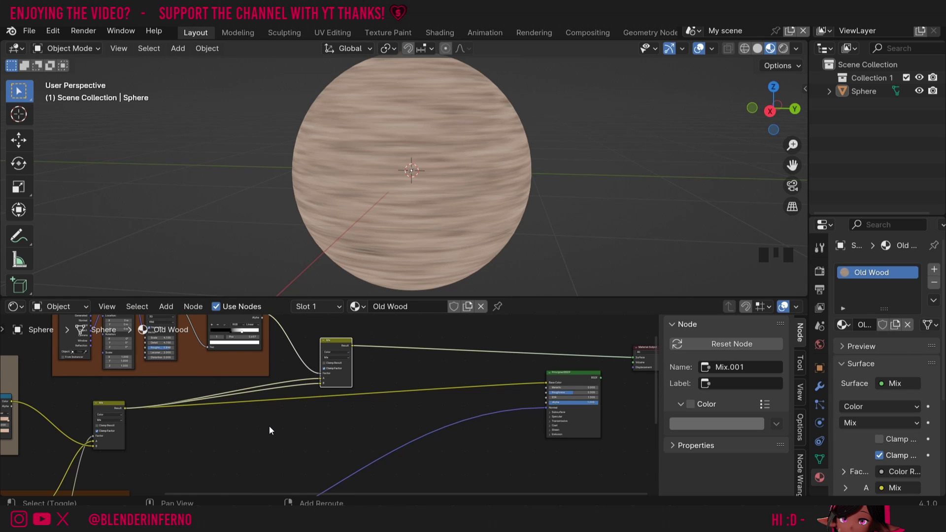
# - Insert a Hue/Saturation/Value node on the link from the first Mix node into the second Mix node's A input
pyautogui.hotkey('shift', 'a')
pyautogui.click(243, 337)
pyautogui.write('hue')
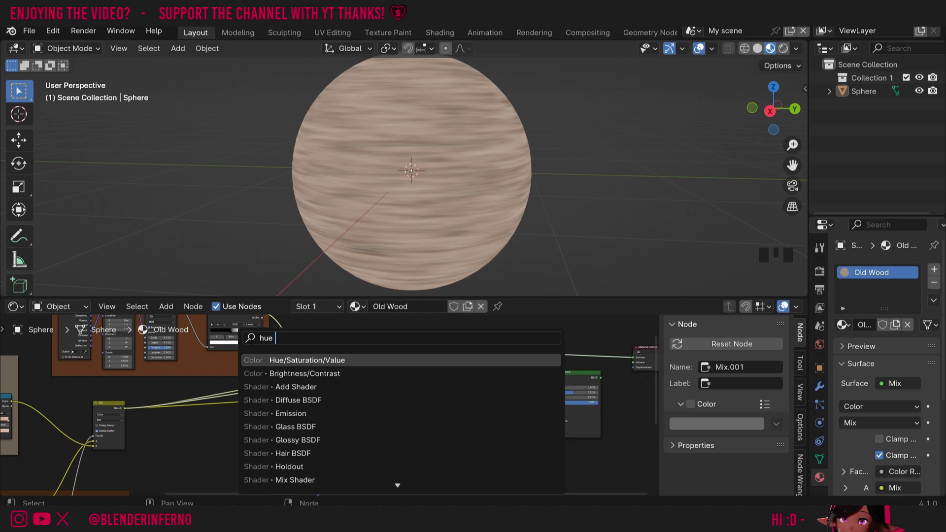
pyautogui.press('Return')
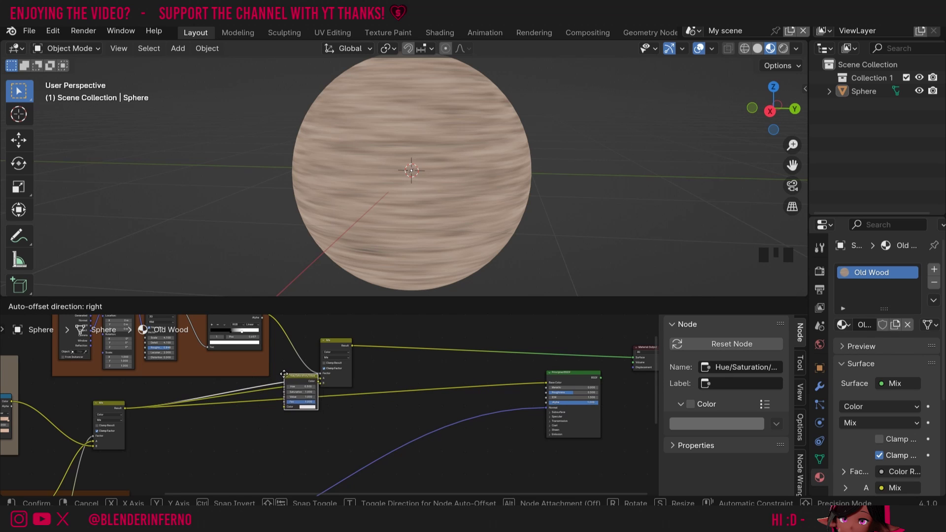
pyautogui.click(284, 375)
pyautogui.moveTo(345, 376); pyautogui.dragTo(396, 411)
pyautogui.moveTo(294, 378)
pyautogui.mouseDown()
pyautogui.moveTo(286, 371)
pyautogui.moveTo(300, 362)
pyautogui.mouseUp()
# - Reposition the second Mix node and disconnect the first Mix node from the Principled BSDF's Base Color
pyautogui.click(396, 383)
pyautogui.moveTo(395, 384); pyautogui.dragTo(397, 363)
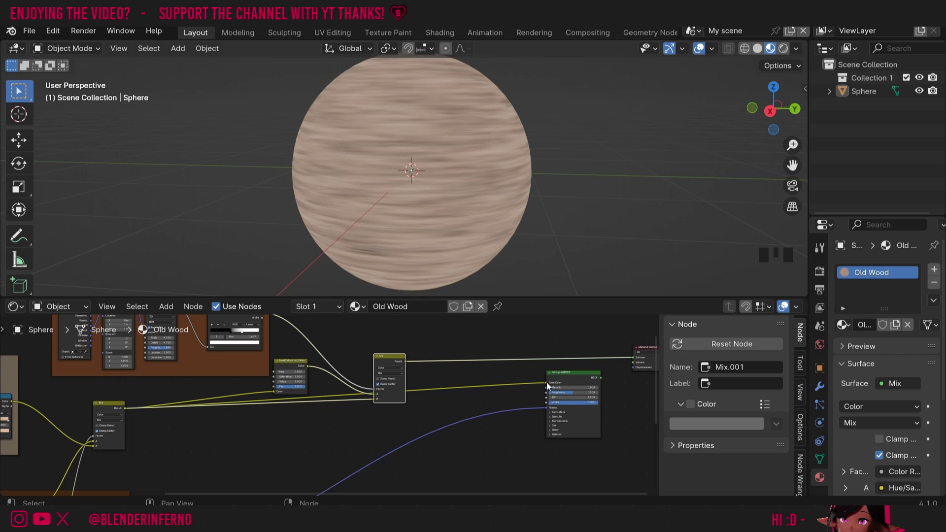
pyautogui.moveTo(548, 387); pyautogui.dragTo(345, 394)
# - Set the Hue/Saturation/Value node's Value to 0.7 and raise its Saturation slightly
pyautogui.scroll(2, 294, 386)
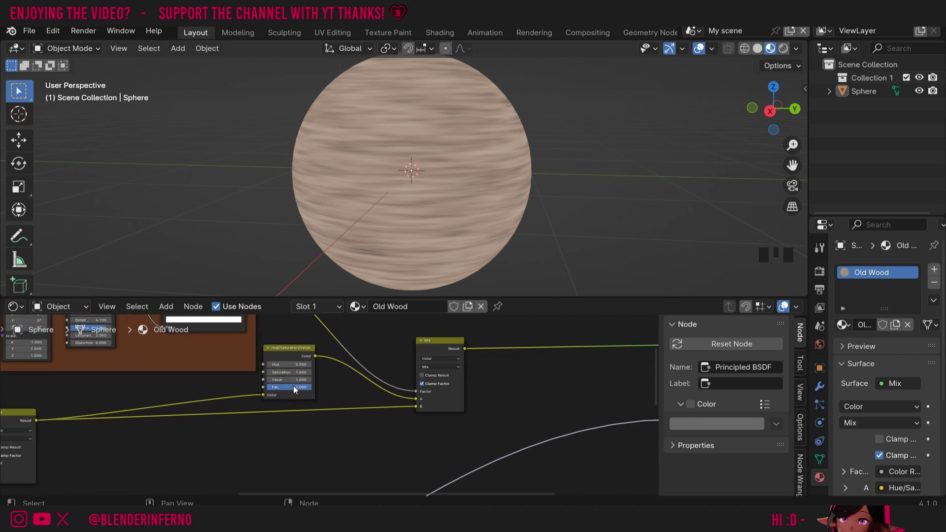
pyautogui.scroll(2, 294, 386)
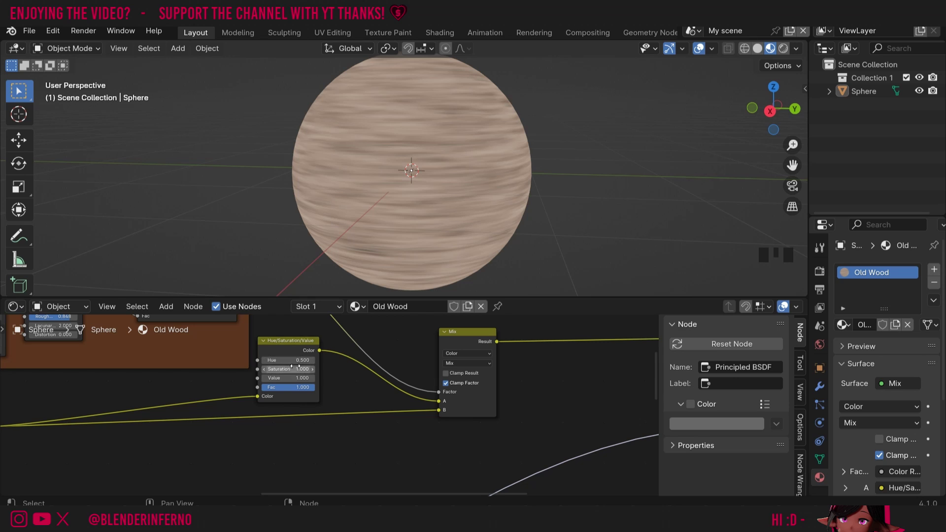
pyautogui.click(264, 378)
pyautogui.click(264, 378)
pyautogui.click(264, 378)
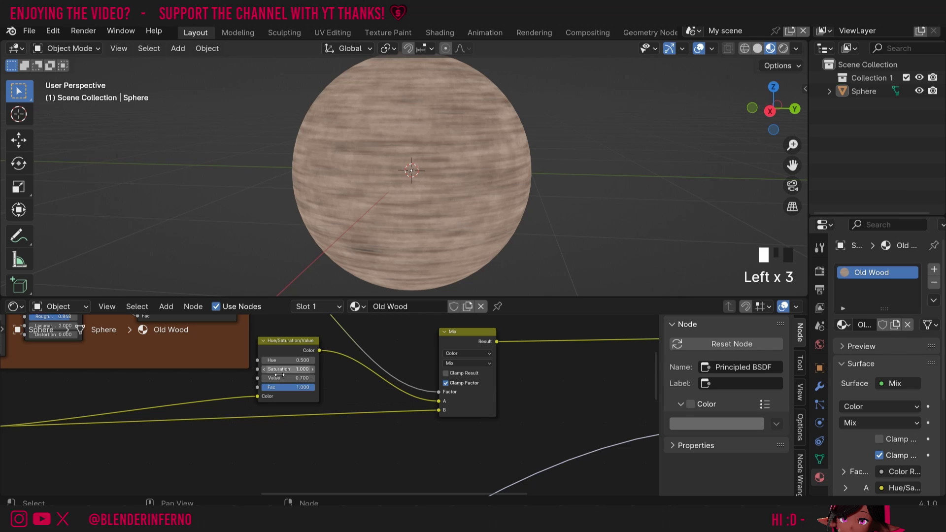
pyautogui.click(313, 371)
# - Connect the second Mix node's Result to Base Color and the Principled BSDF to the Material Output's Surface
pyautogui.scroll(-2, 537, 485)
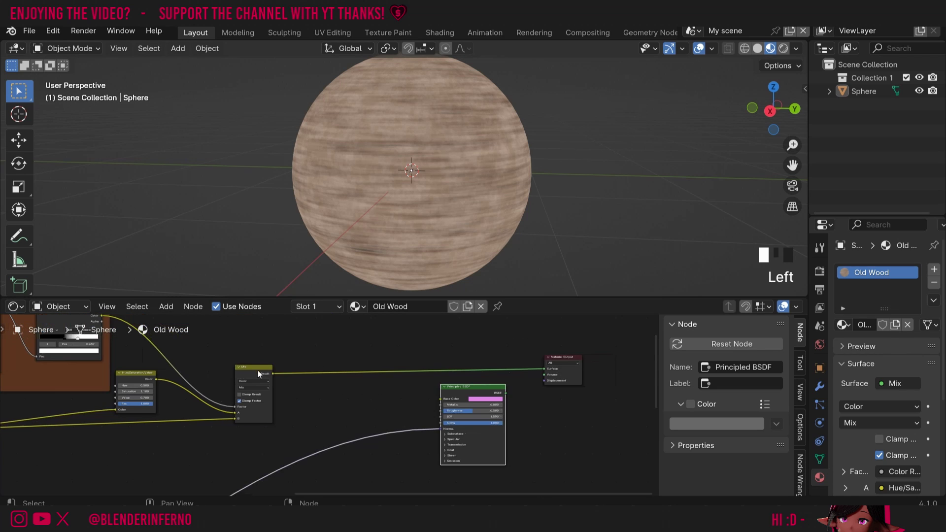
pyautogui.moveTo(273, 374)
pyautogui.mouseDown()
pyautogui.moveTo(395, 427)
pyautogui.moveTo(471, 416)
pyautogui.moveTo(442, 400)
pyautogui.mouseUp()
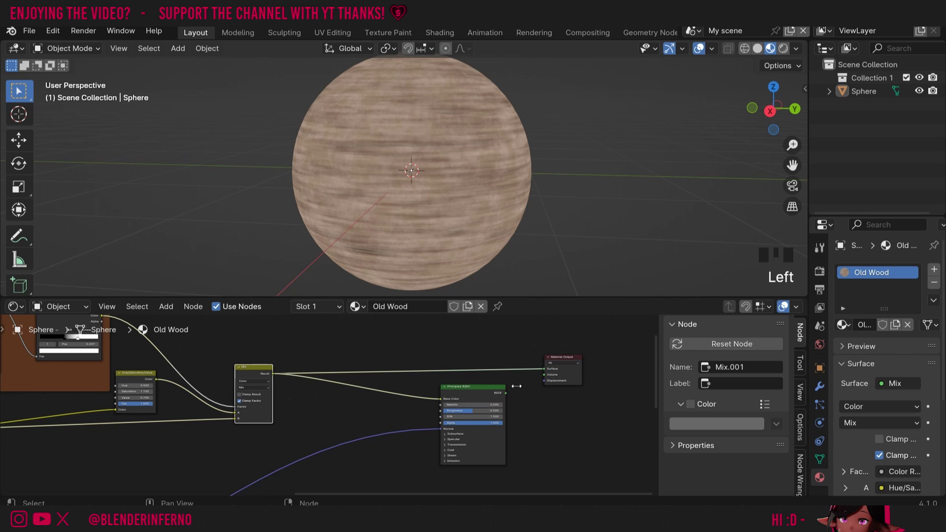
pyautogui.moveTo(506, 392); pyautogui.dragTo(544, 368)
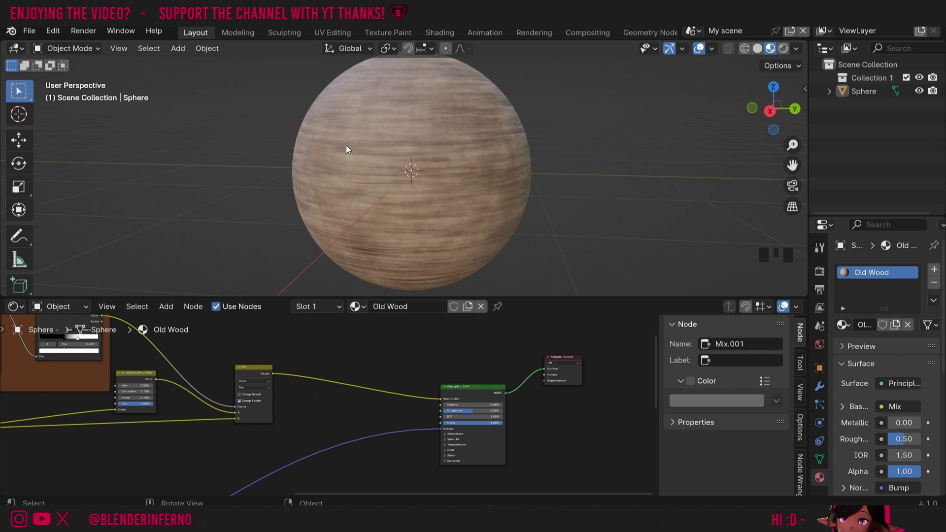
pyautogui.moveTo(782, 108); pyautogui.dragTo(392, 129)
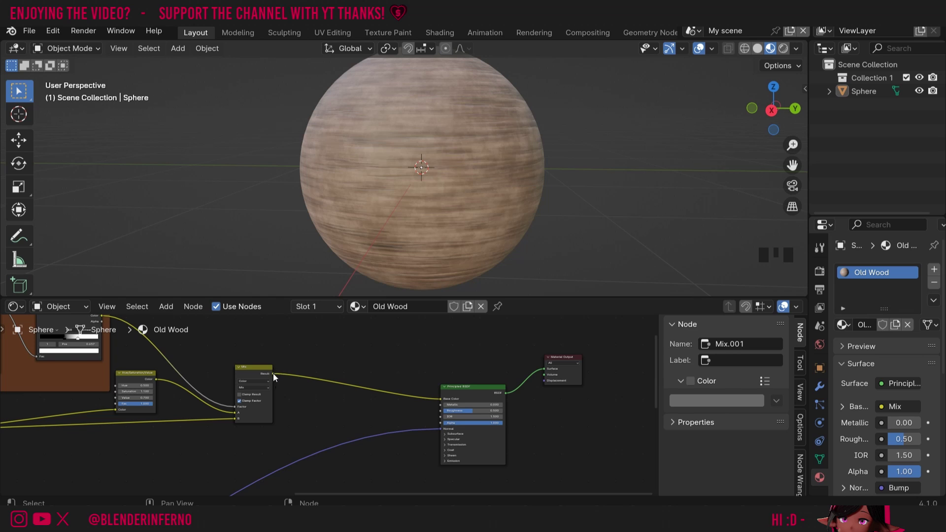
# - Reposition the second Mix node and add a Color Ramp between it and the Principled BSDF
pyautogui.moveTo(272, 372); pyautogui.dragTo(258, 380)
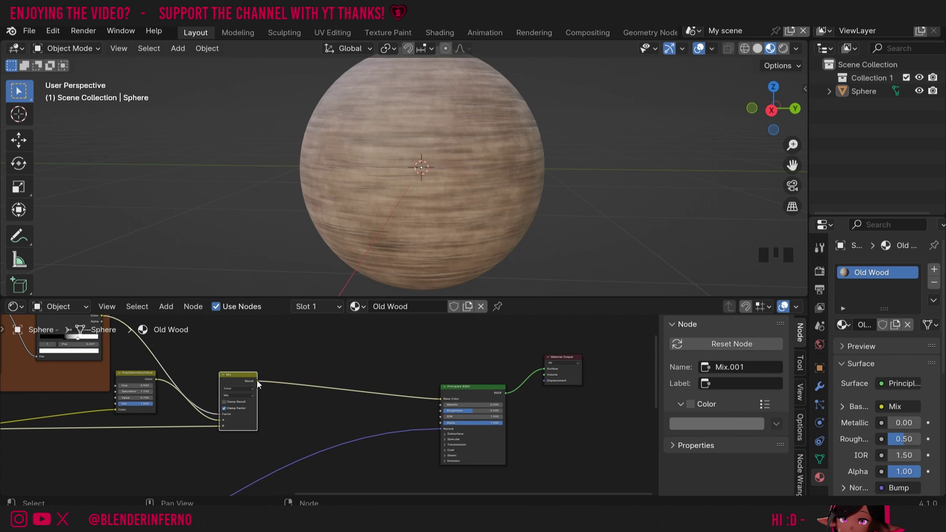
pyautogui.hotkey('shift', 'a')
pyautogui.moveTo(293, 395)
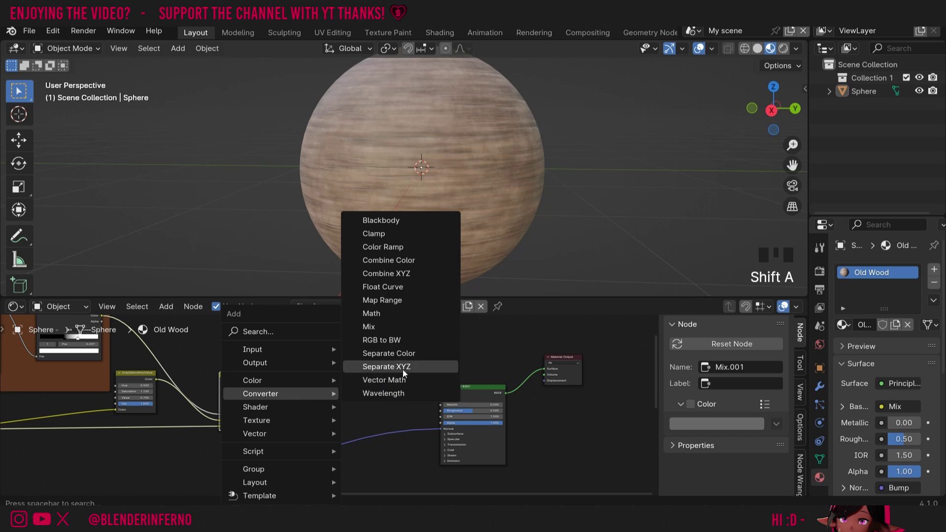
pyautogui.click(383, 247)
pyautogui.click(296, 417)
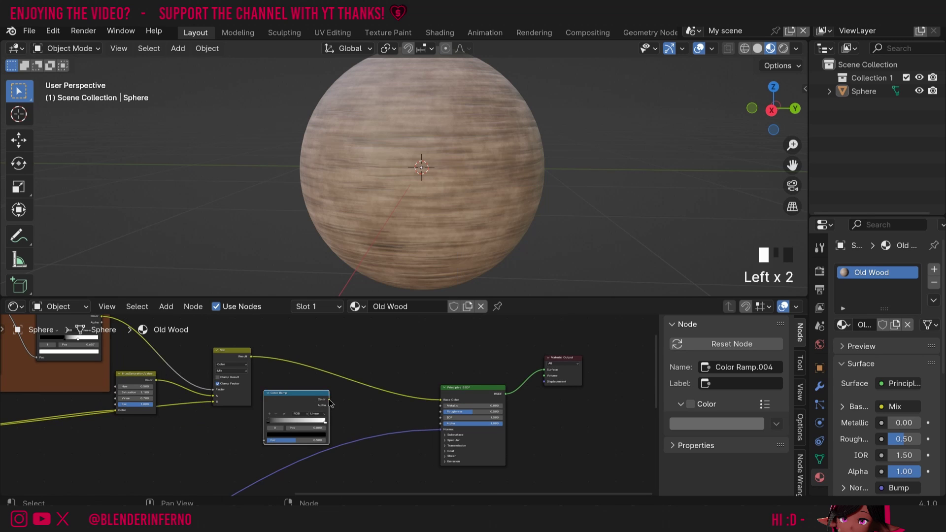
# - Connect the new Color Ramp's Color to the Material Output's Surface and the second Mix node's Result to its Fac
pyautogui.moveTo(328, 399); pyautogui.dragTo(547, 370)
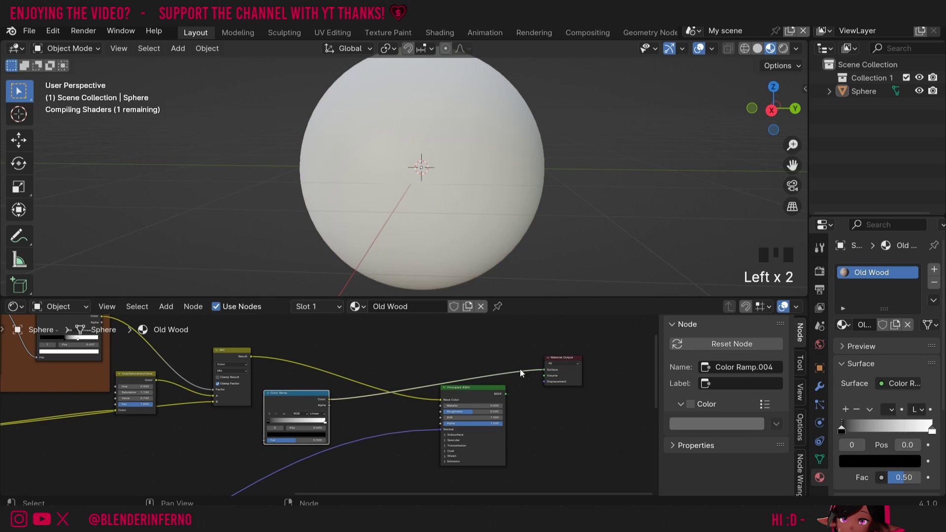
pyautogui.moveTo(253, 357); pyautogui.dragTo(265, 439)
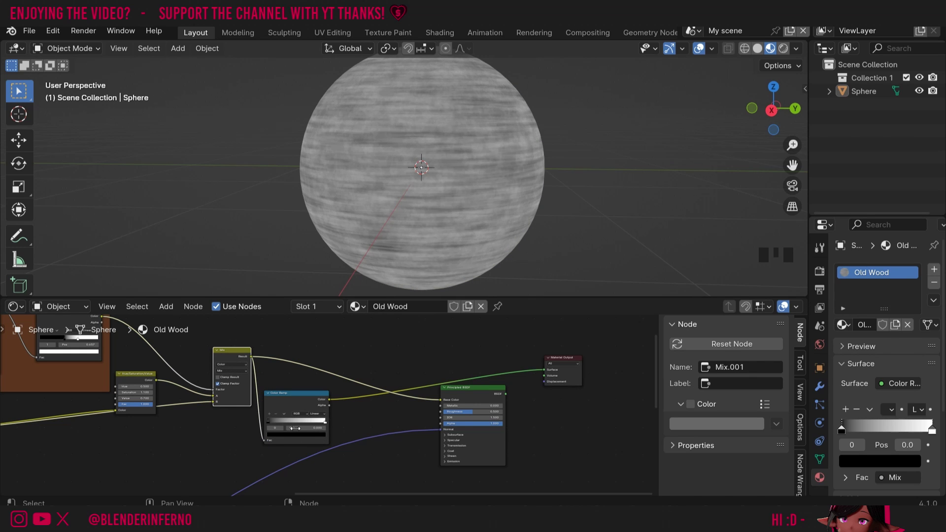
pyautogui.moveTo(307, 393); pyautogui.dragTo(312, 392)
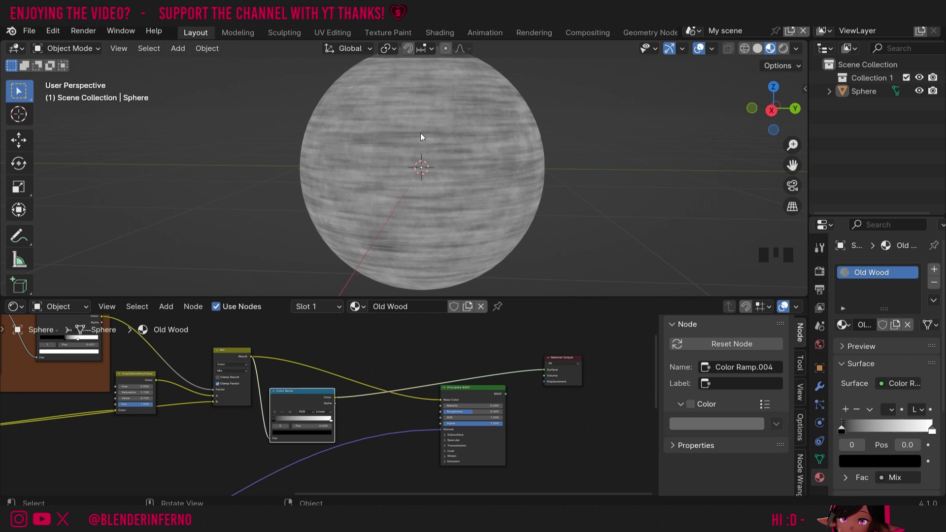
# - Flip the new Color Ramp and move its black stop to about 0.7
pyautogui.click(289, 412)
pyautogui.click(301, 416)
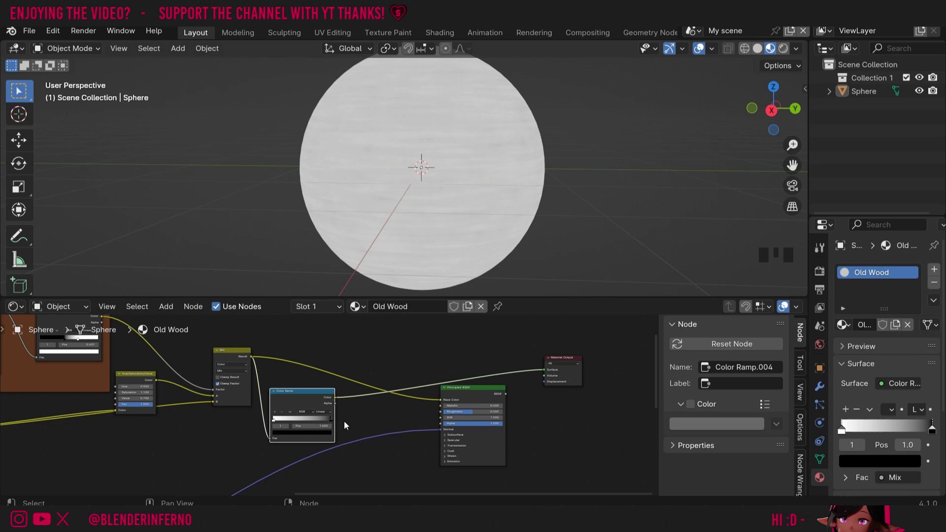
pyautogui.moveTo(331, 422)
pyautogui.mouseDown()
pyautogui.moveTo(316, 423)
pyautogui.moveTo(318, 415)
pyautogui.mouseUp()
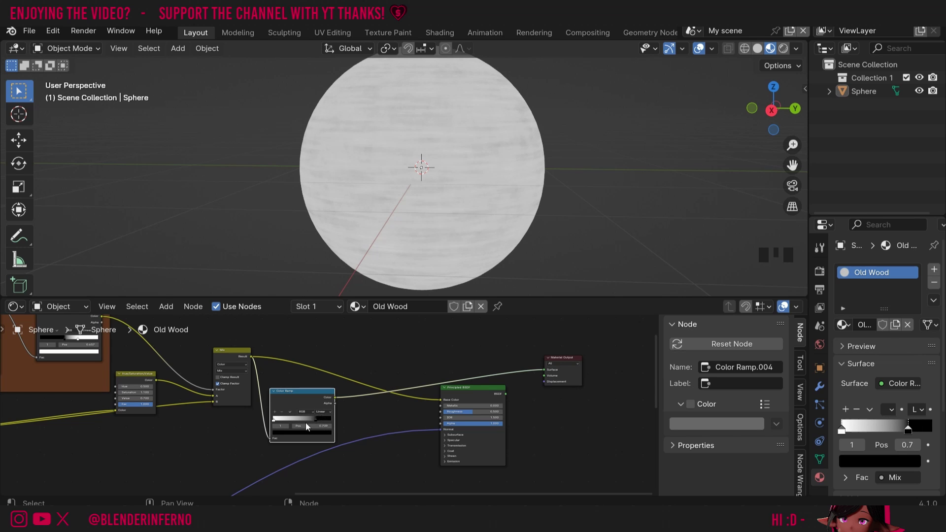
# - Darken the flipped Color Ramp's white stop to a light grey
pyautogui.click(276, 418)
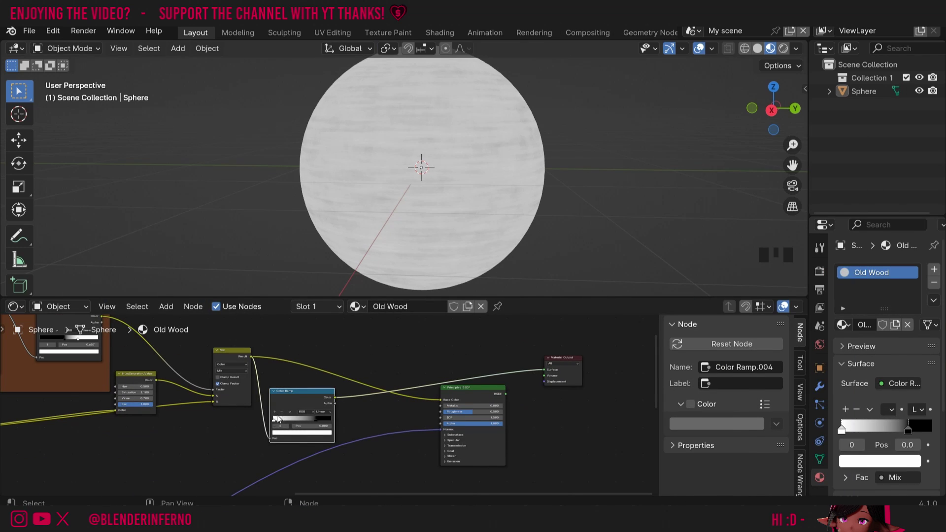
pyautogui.click(274, 419)
pyautogui.click(298, 433)
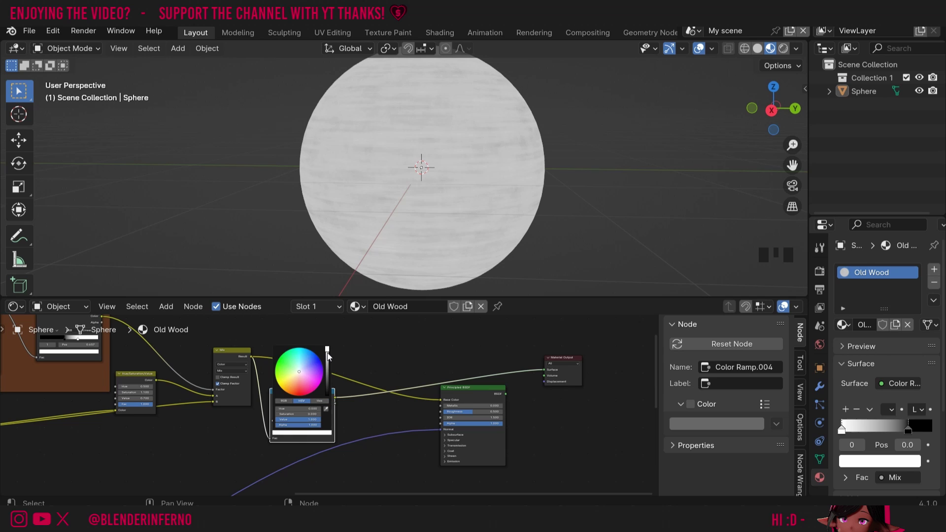
pyautogui.moveTo(327, 355); pyautogui.dragTo(327, 363)
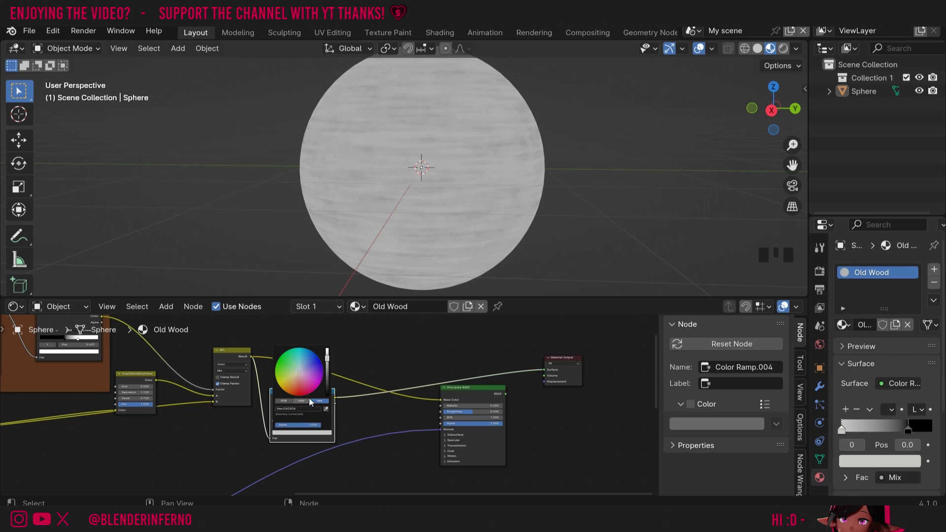
# - Lighten the roughness Color Ramp's black stop to dark grey, hex 383838
pyautogui.click(319, 401)
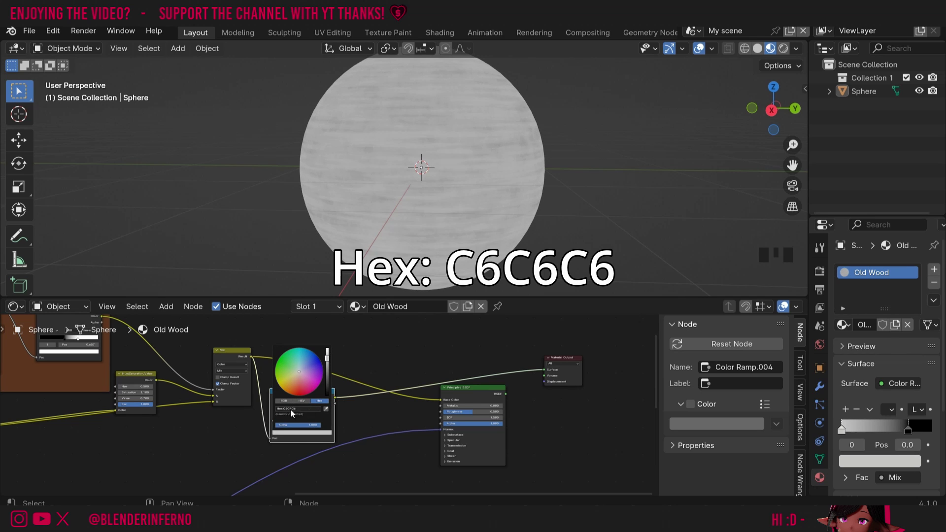
pyautogui.click(316, 421)
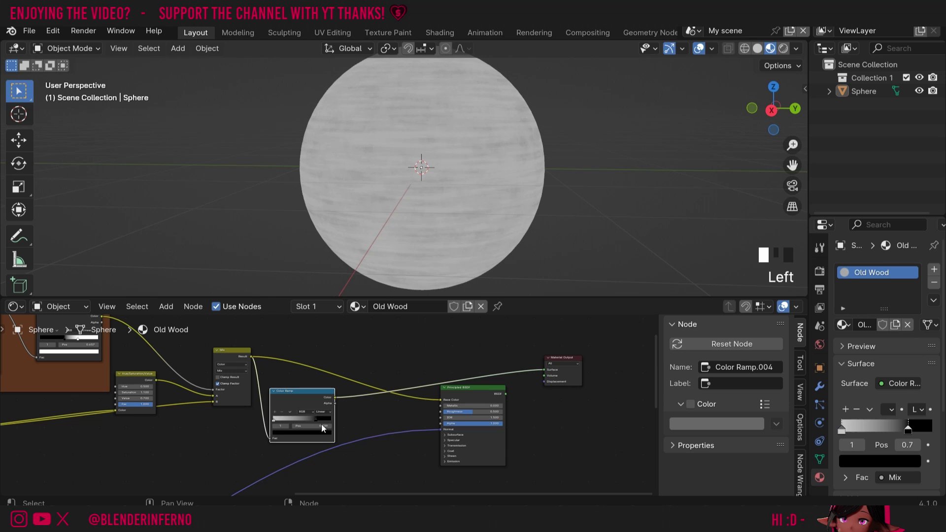
pyautogui.click(311, 432)
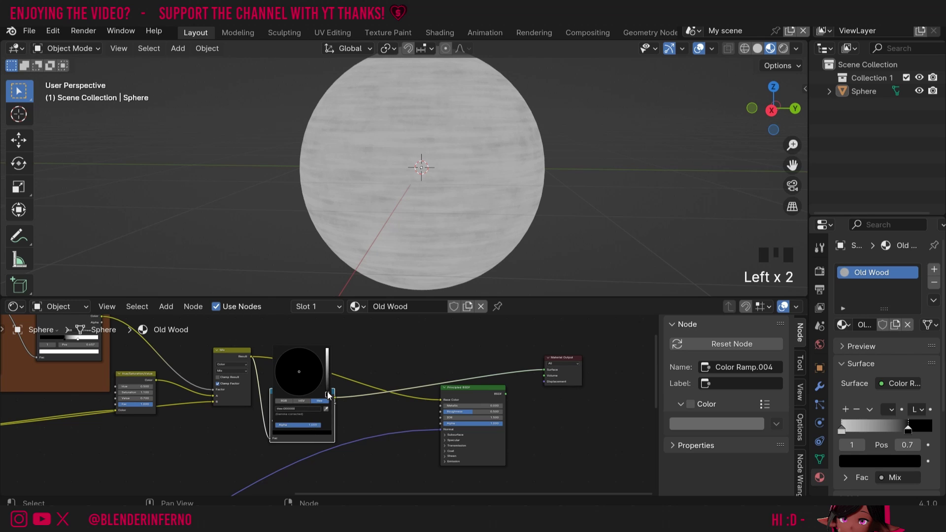
pyautogui.moveTo(327, 392); pyautogui.dragTo(327, 385)
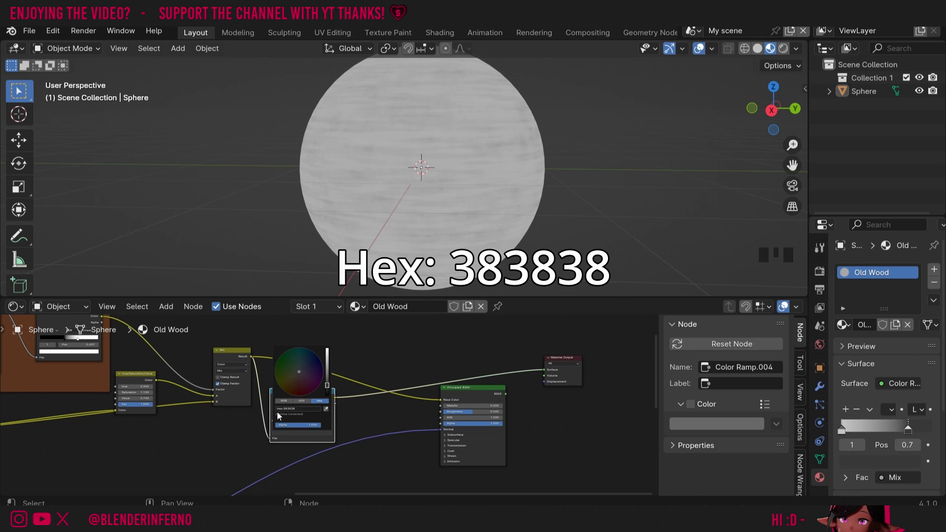
# - Reconnect the Principled BSDF to the Material Output's Surface and link the Color Ramp's Color to the BSDF's Roughness
pyautogui.moveTo(504, 394); pyautogui.dragTo(546, 371)
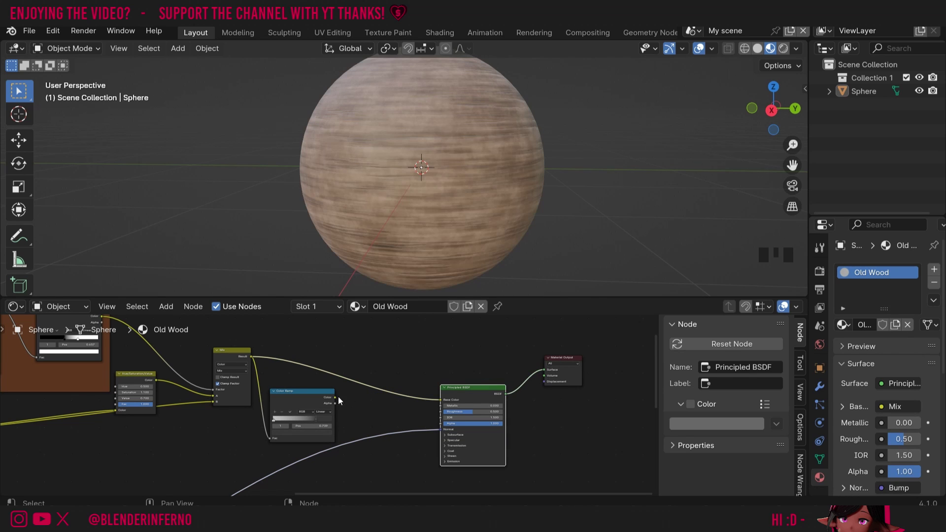
pyautogui.moveTo(336, 398); pyautogui.dragTo(442, 412)
pyautogui.moveTo(761, 108)
pyautogui.mouseDown()
pyautogui.moveTo(740, 112)
pyautogui.moveTo(757, 108)
pyautogui.mouseUp()
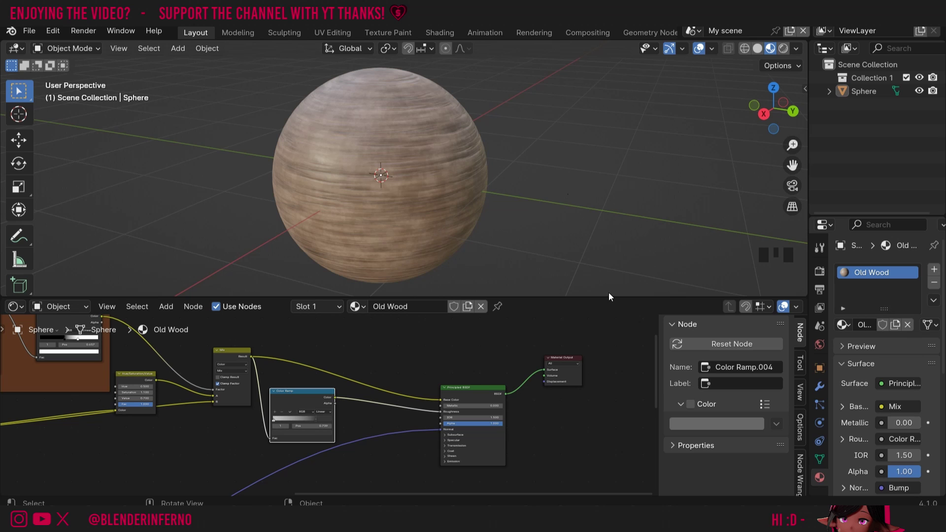
# - Create a new World for the scene and switch the viewport to Rendered shading
pyautogui.click(819, 345)
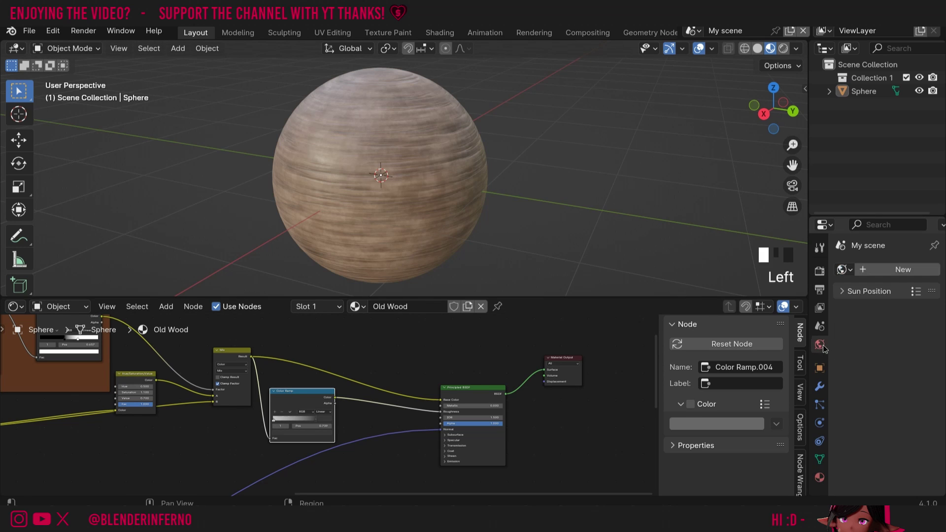
pyautogui.click(872, 270)
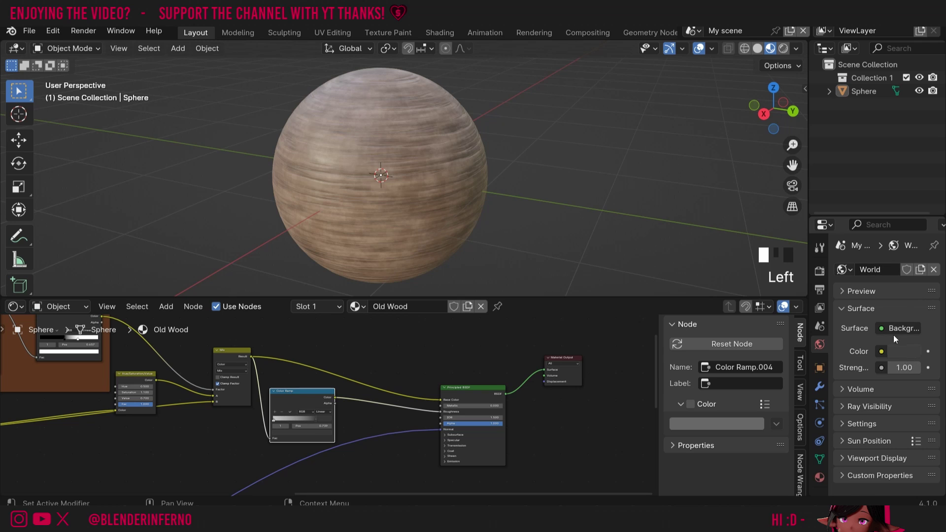
pyautogui.click(784, 49)
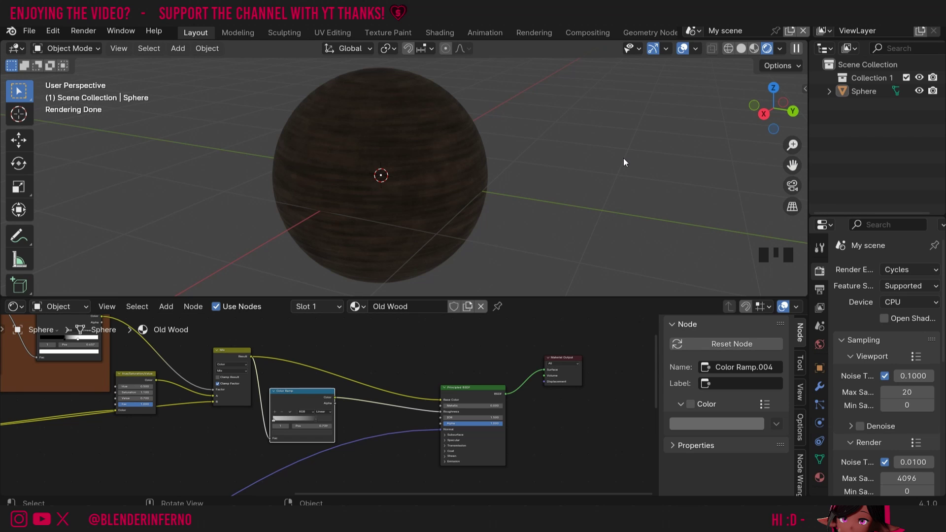
# - Assign an Environment Texture to the World background's Color and save the file
pyautogui.click(819, 345)
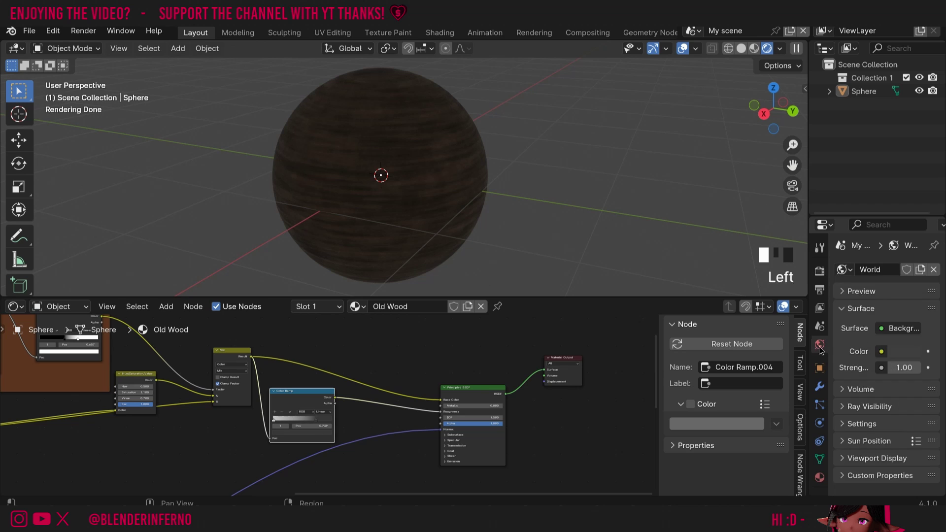
pyautogui.click(881, 352)
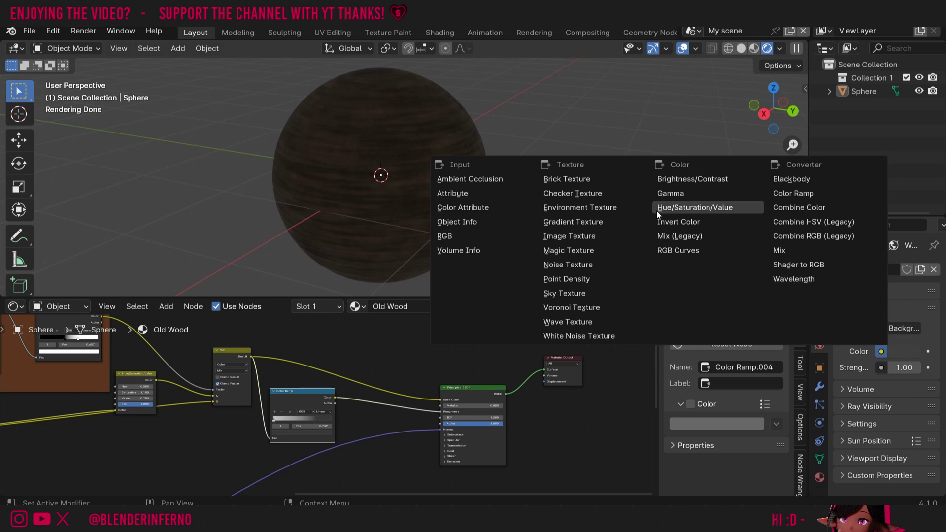
pyautogui.click(593, 210)
pyautogui.hotkey('ctrl', 's')
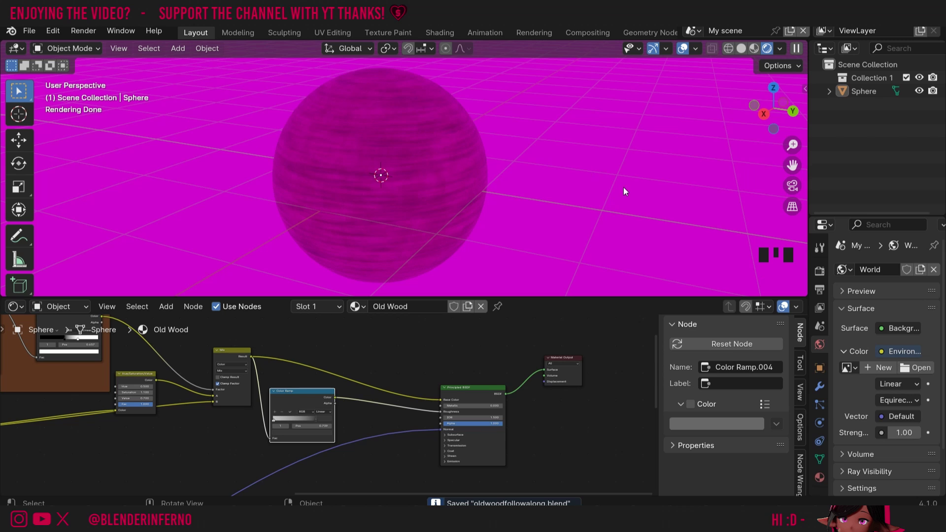
# - Load small_empty_room_3_4k.exr from Downloads as the World's environment image
pyautogui.click(917, 371)
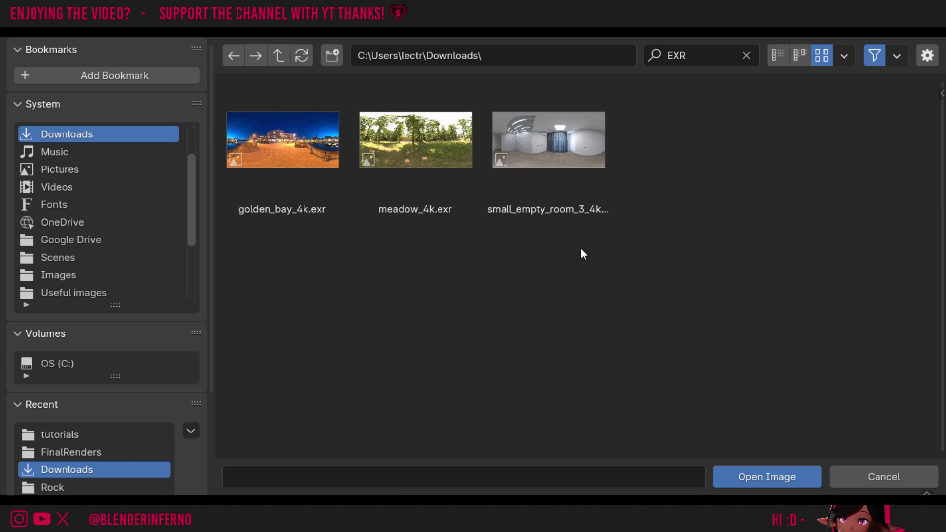
pyautogui.click(582, 209)
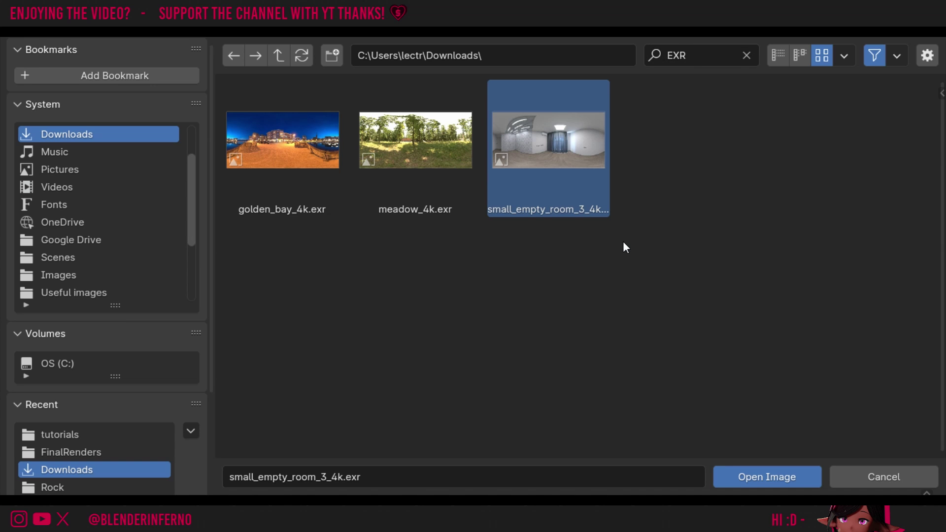
pyautogui.click(756, 477)
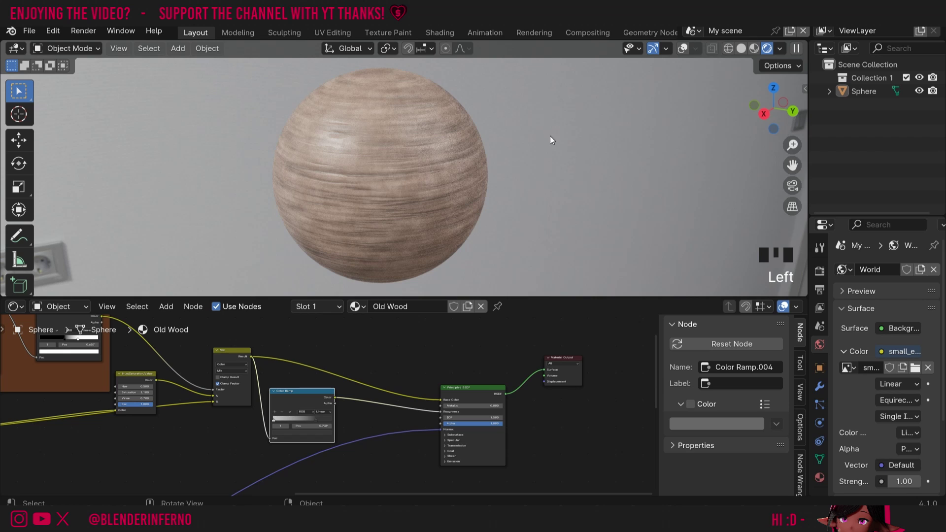